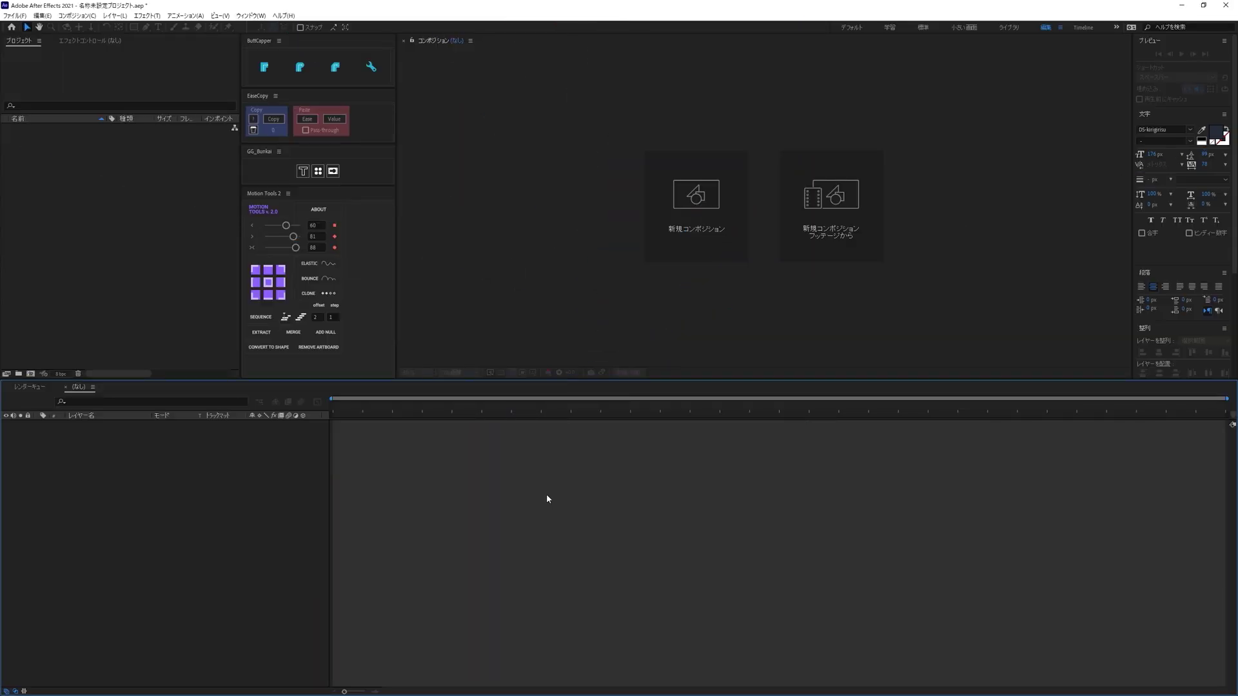
Create composition コンポ 1 at 1920×1080, 30 fps, 0:00:02:00 duration, black background
key(ctrl+n)
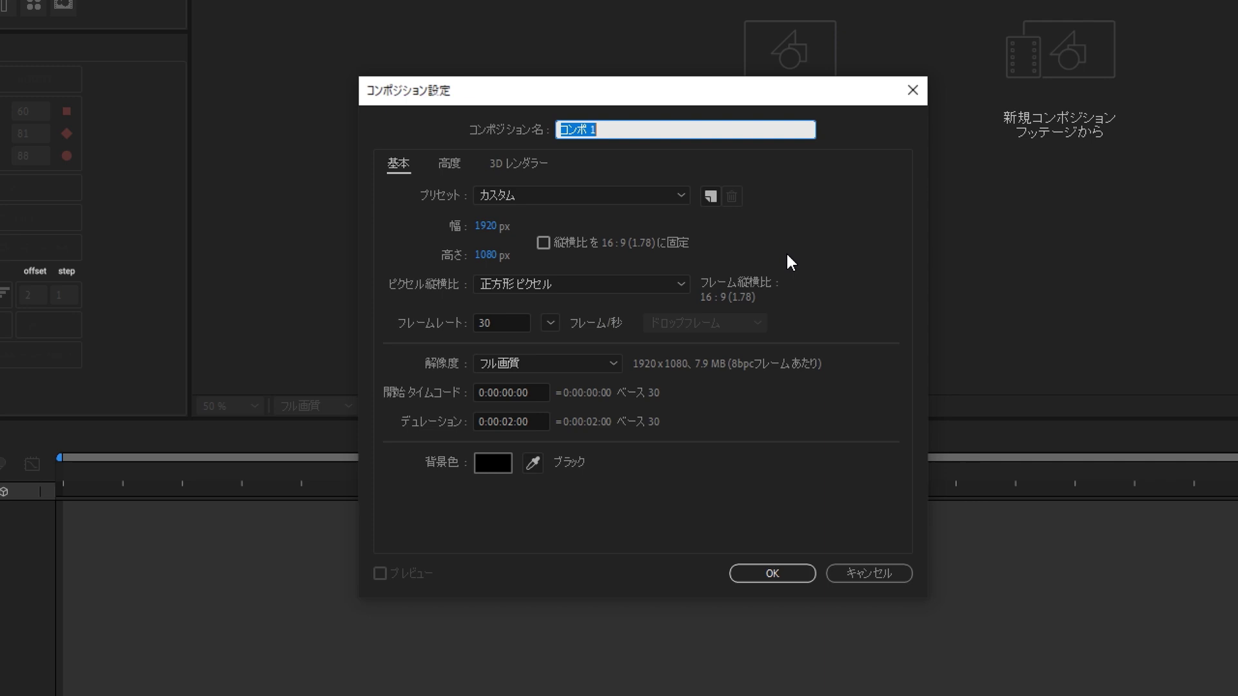
click(787, 254)
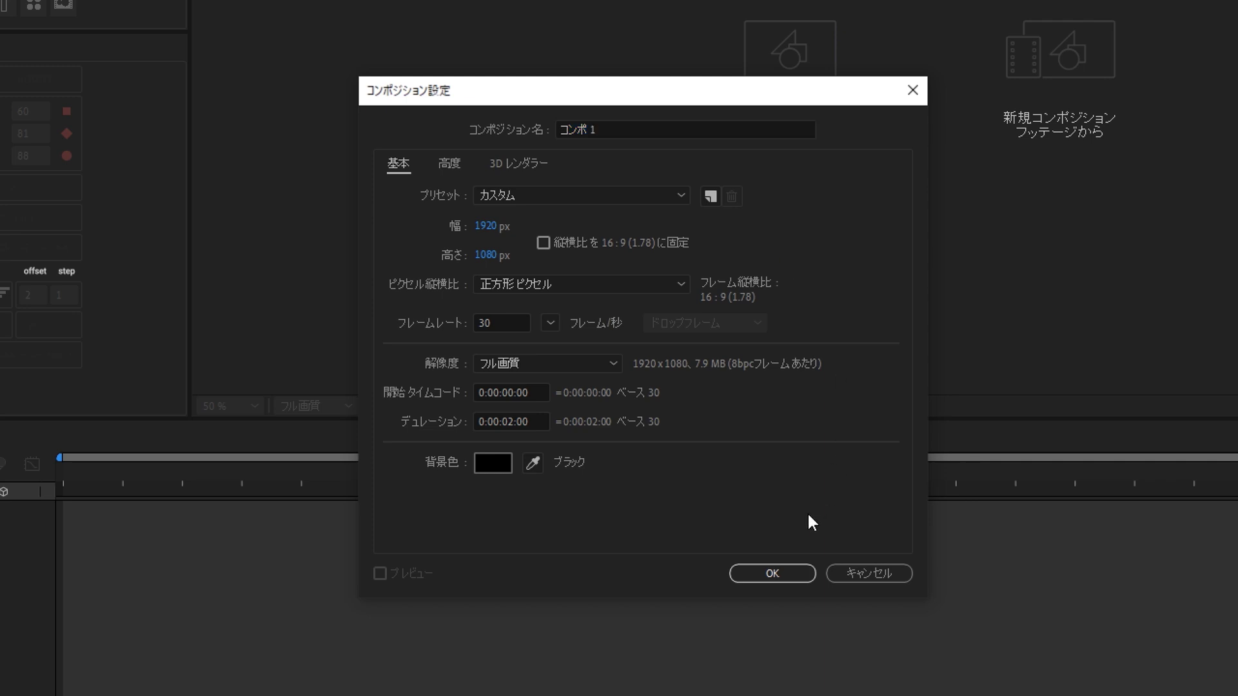
click(772, 570)
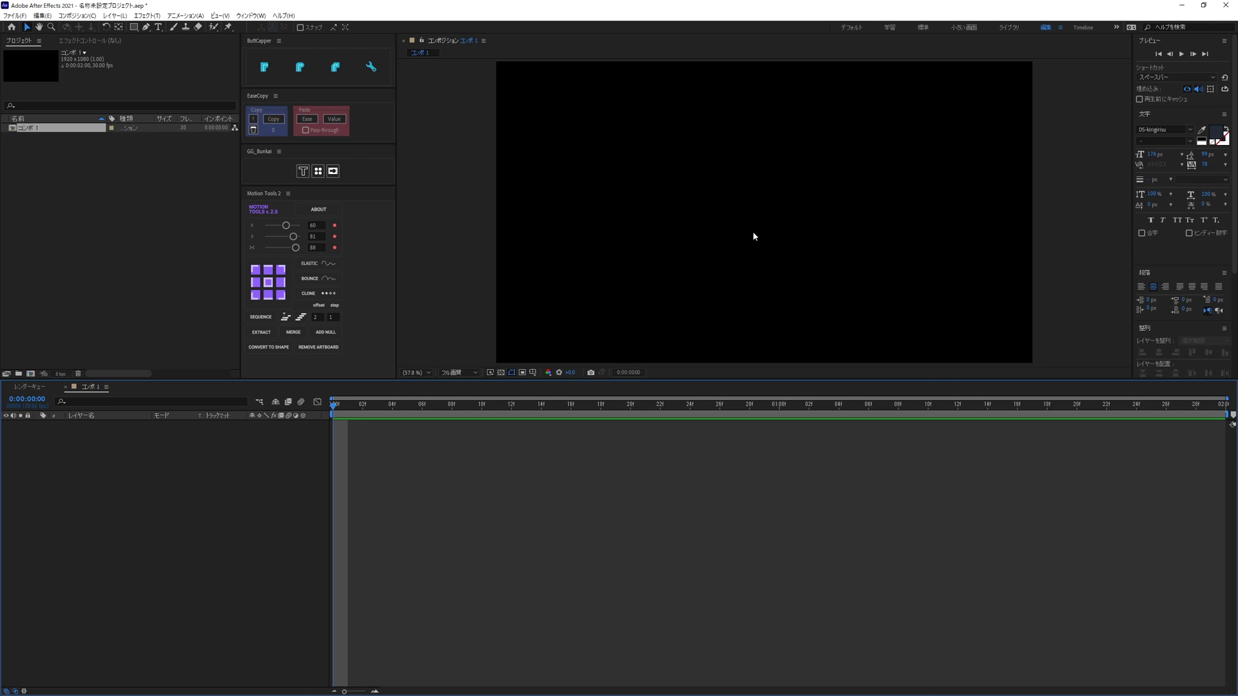
With the Pen tool, show the safe guides and grid, and place the line's first point at the left
key(g)
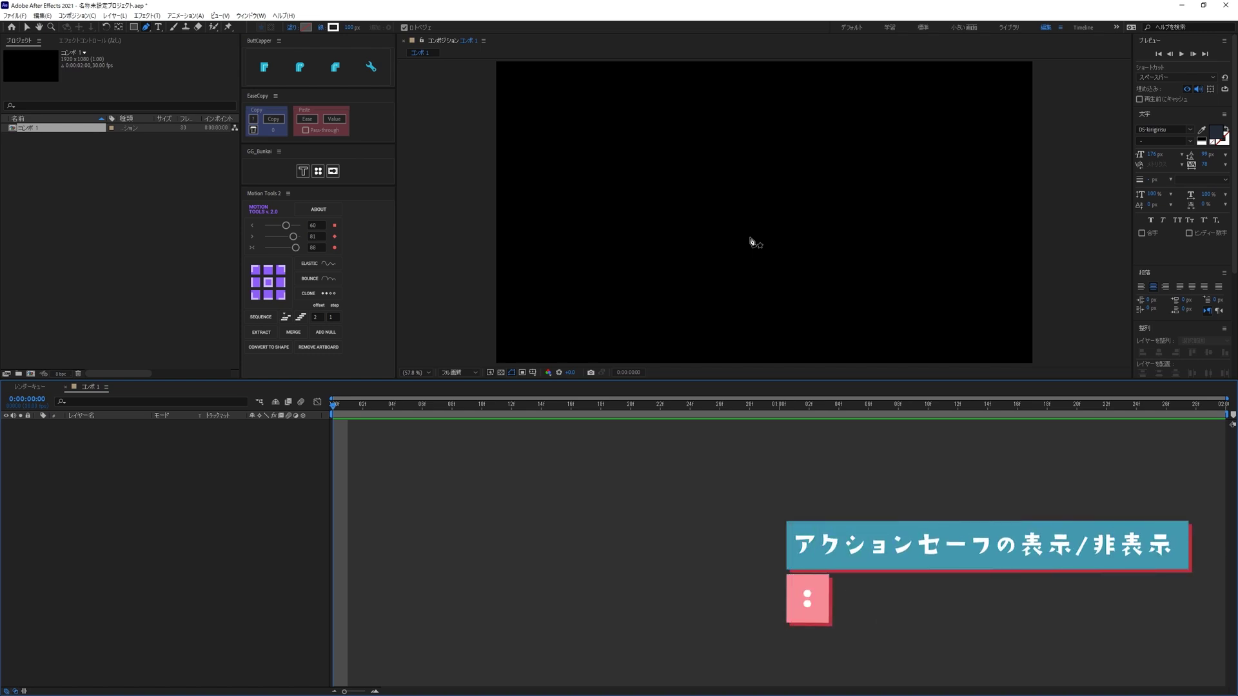
key(colon)
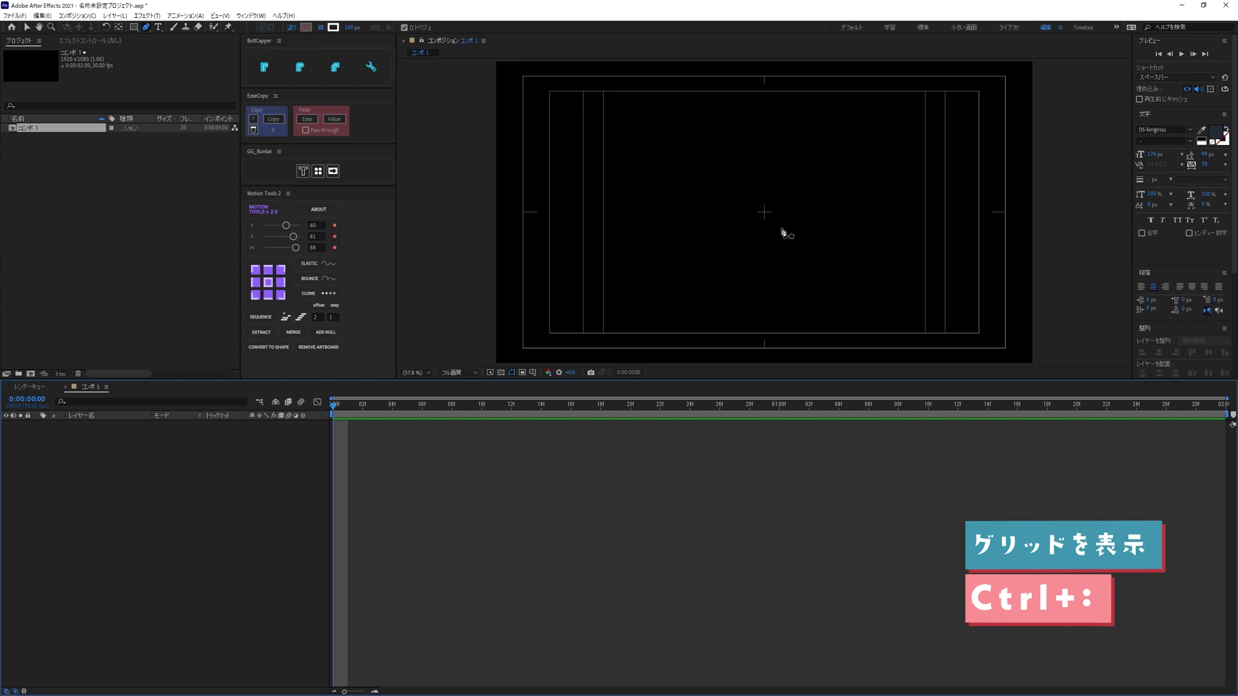
key(ctrl+colon)
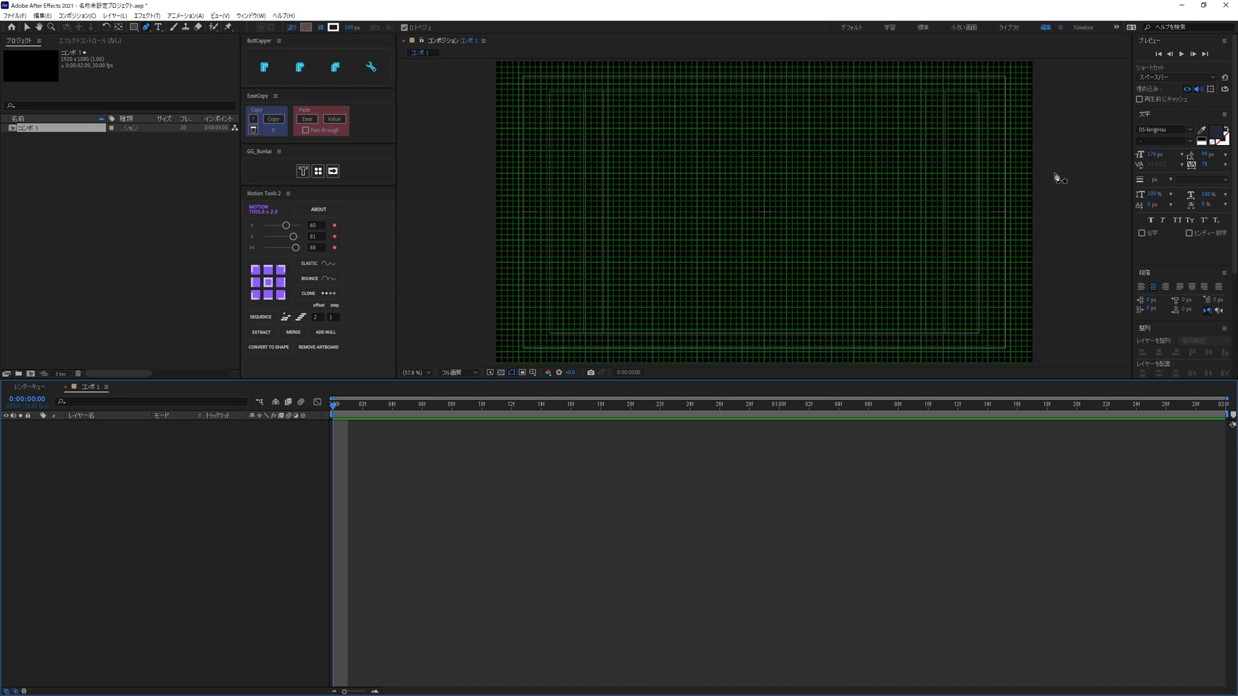
click(470, 176)
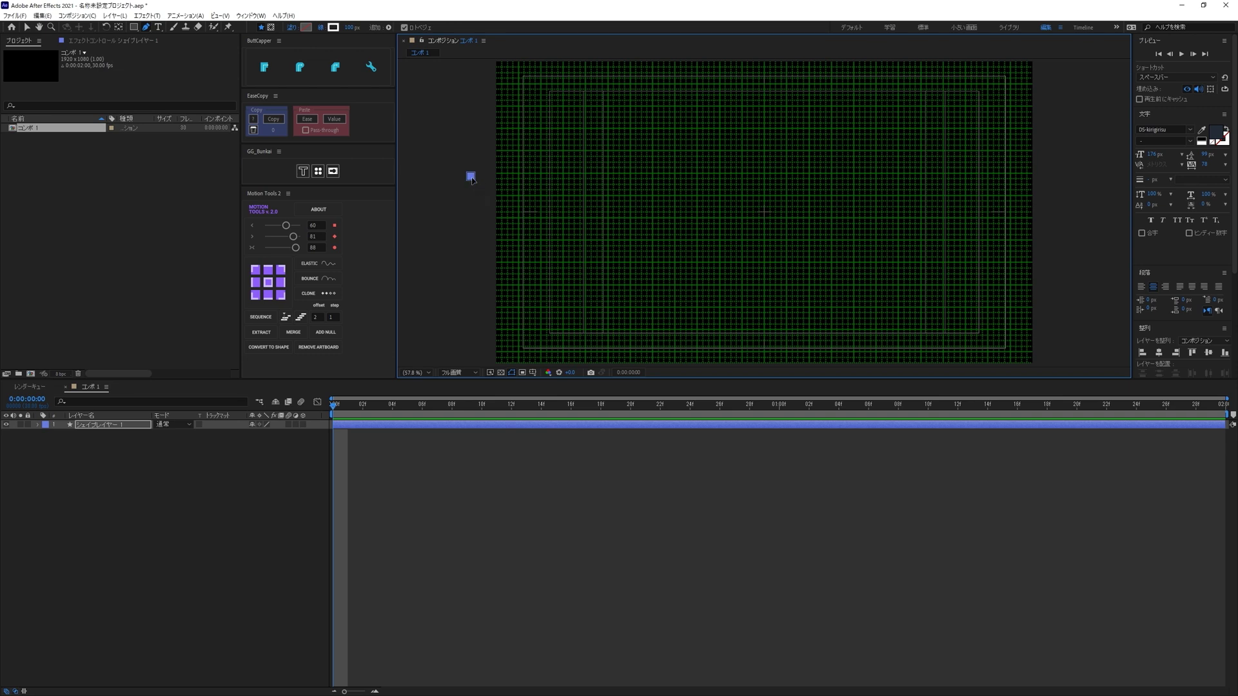
Draw a level horizontal path from the comp's left edge to its right edge
drag(472, 179, 497, 214)
scroll(481, 227, up, 2)
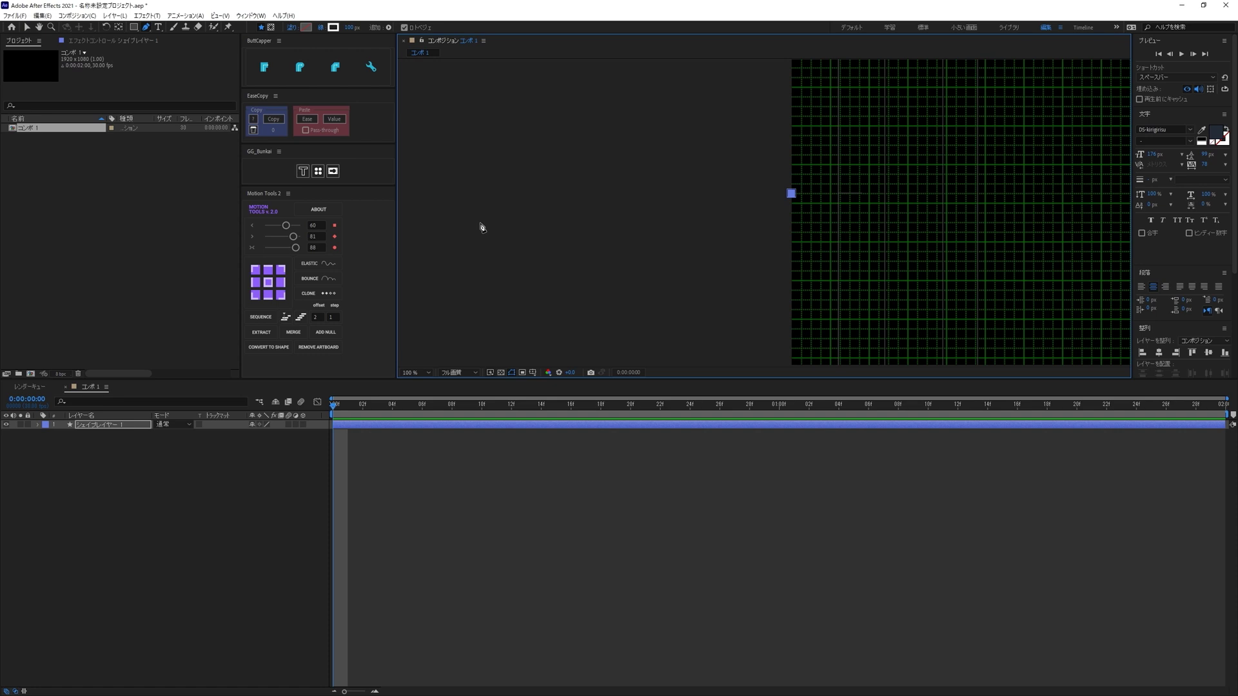
scroll(707, 202, down, 1)
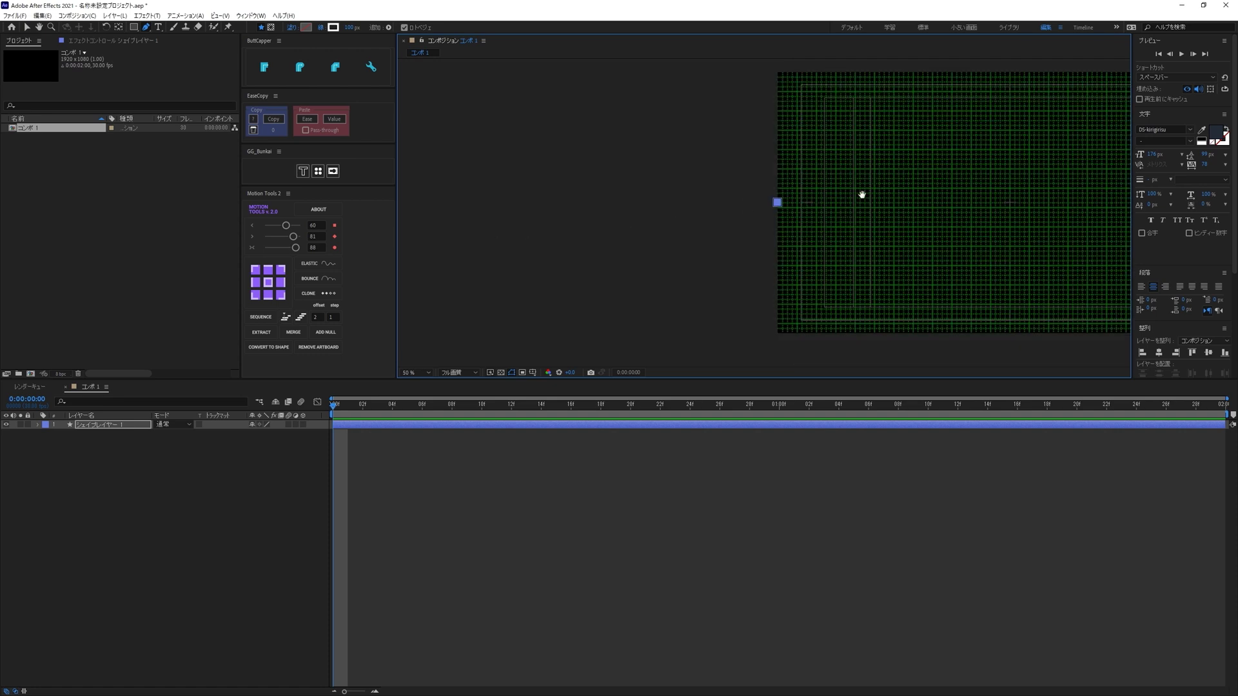
scroll(671, 197, down, 1)
drag(671, 196, 619, 202)
click(1032, 202)
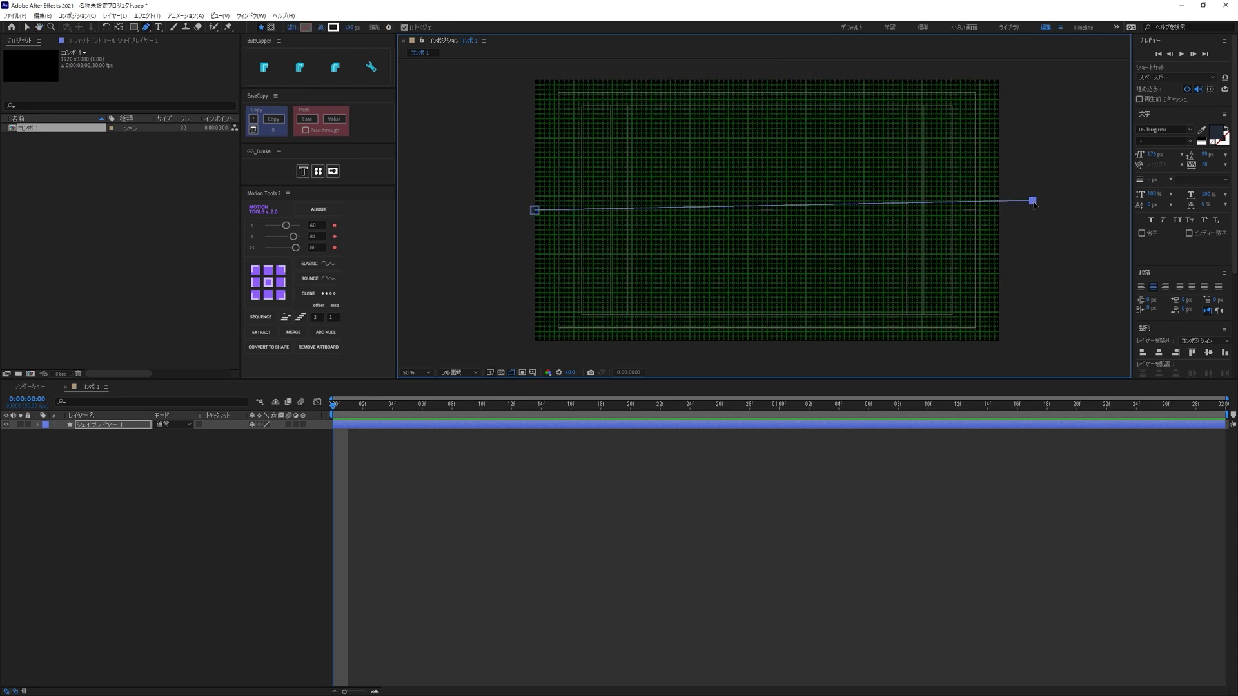
drag(1032, 201, 998, 209)
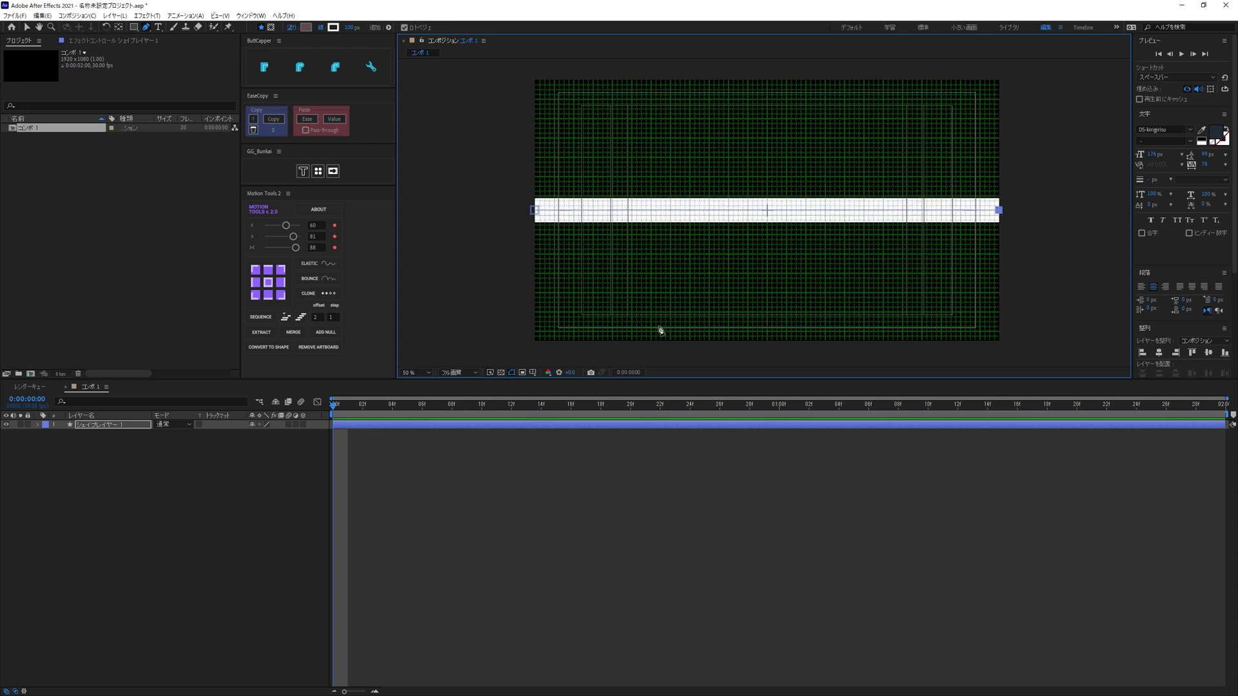
Hide the grid and safe area guides and return to the Selection tool
key(ctrl+apostrophe)
key(apostrophe)
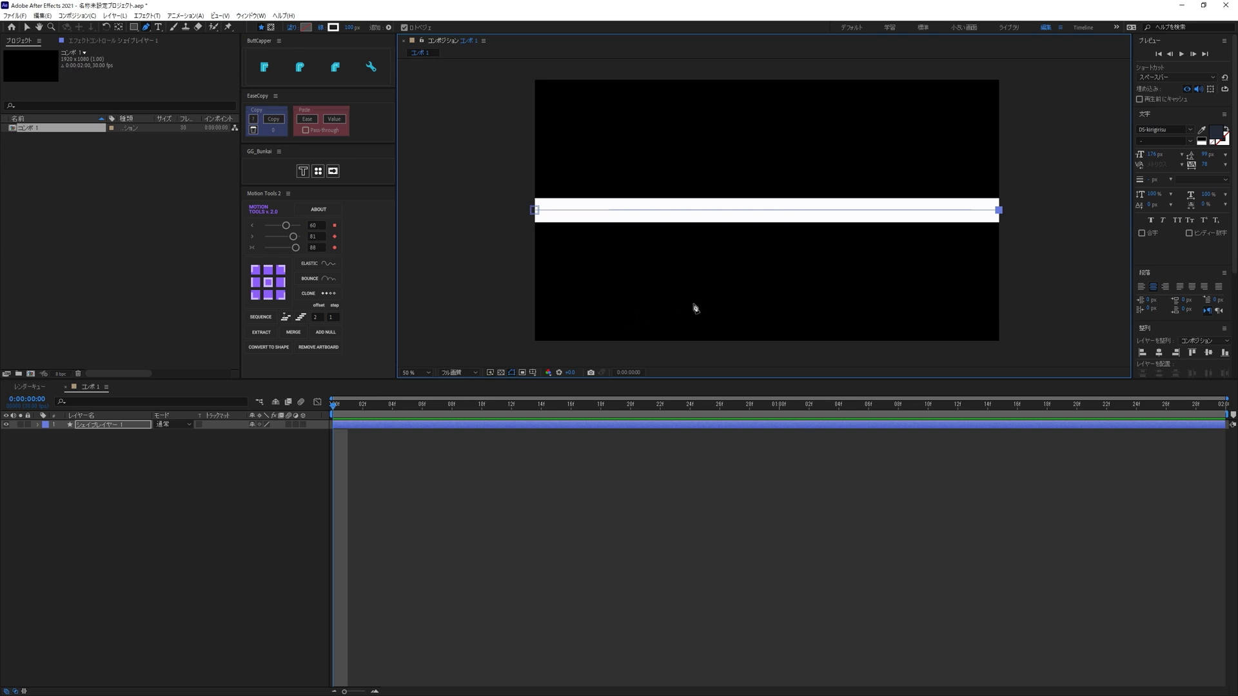
key(v)
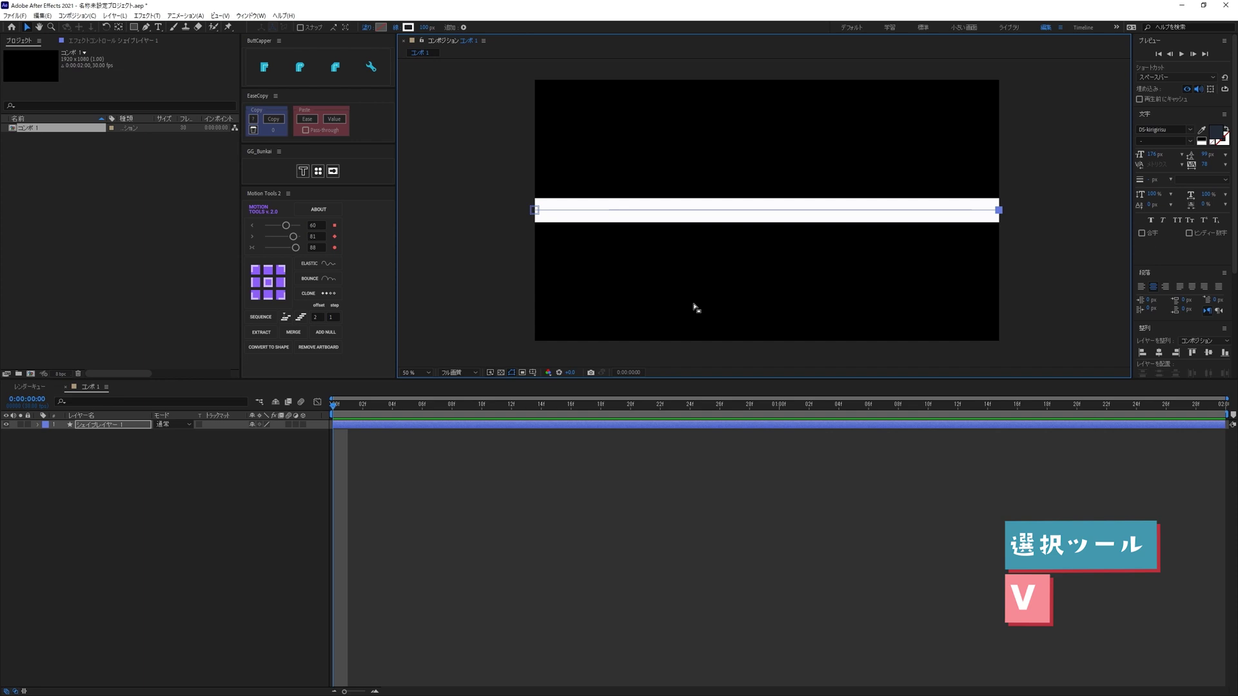
Select シェイプレイヤー 1 and increase its stroke width in the toolbar
click(207, 470)
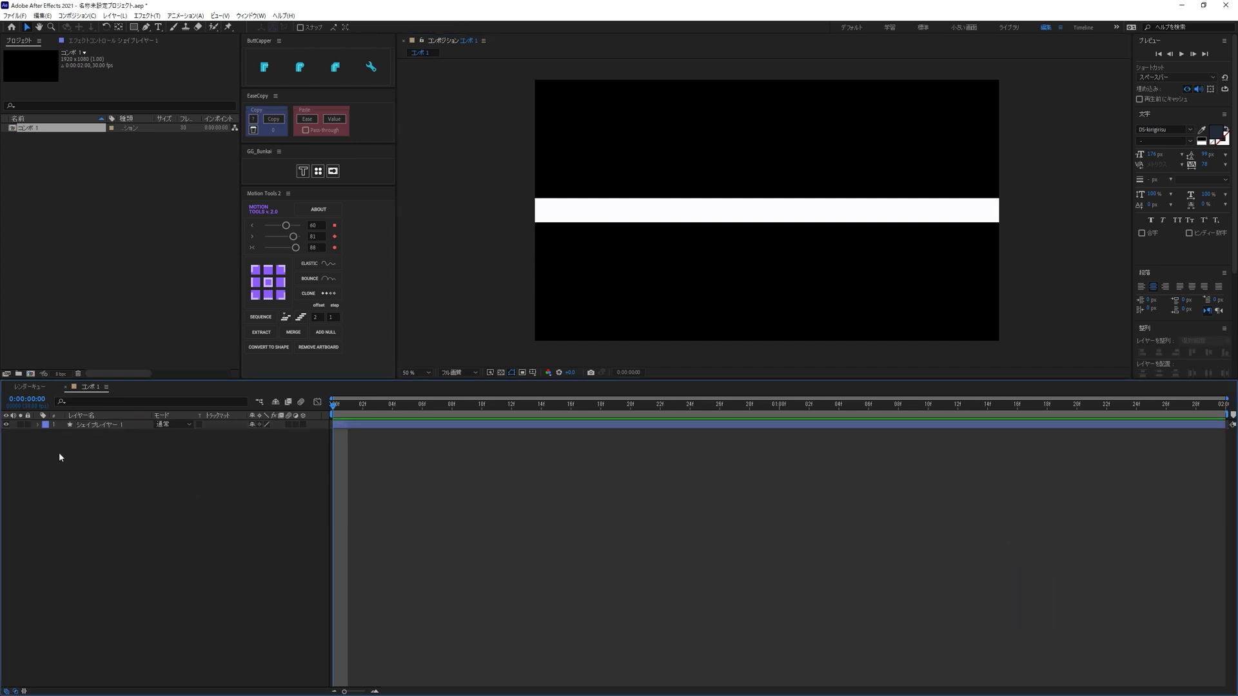
click(97, 424)
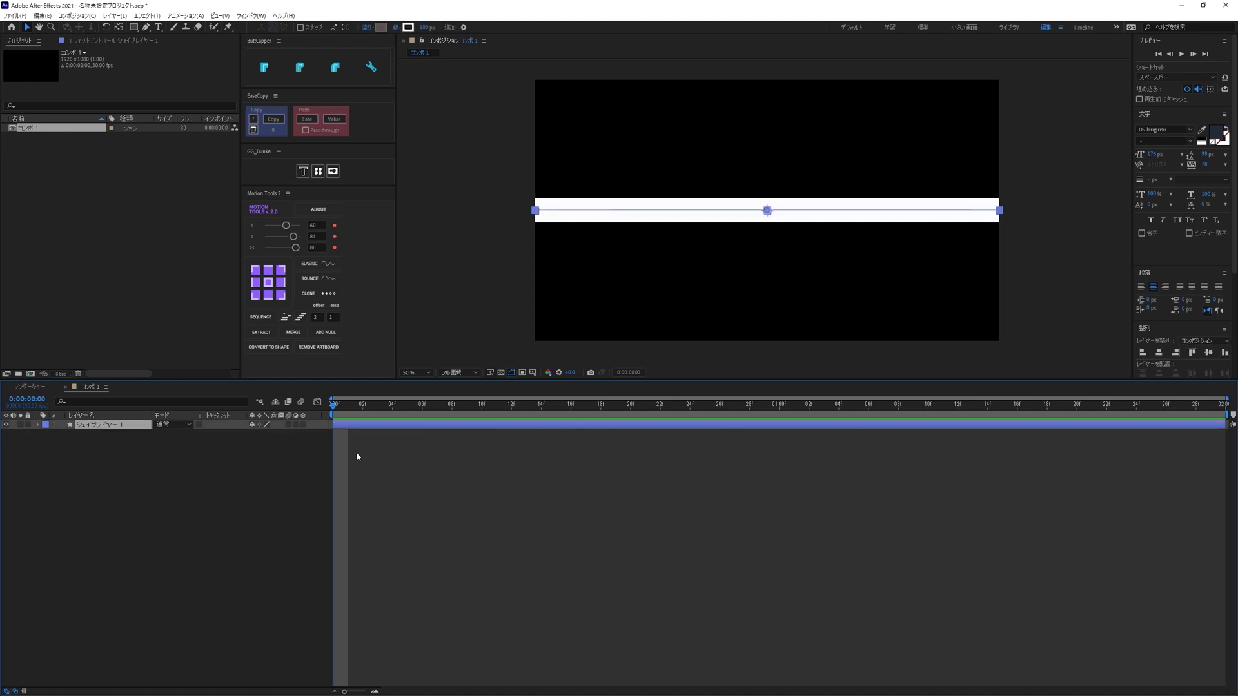
click(427, 28)
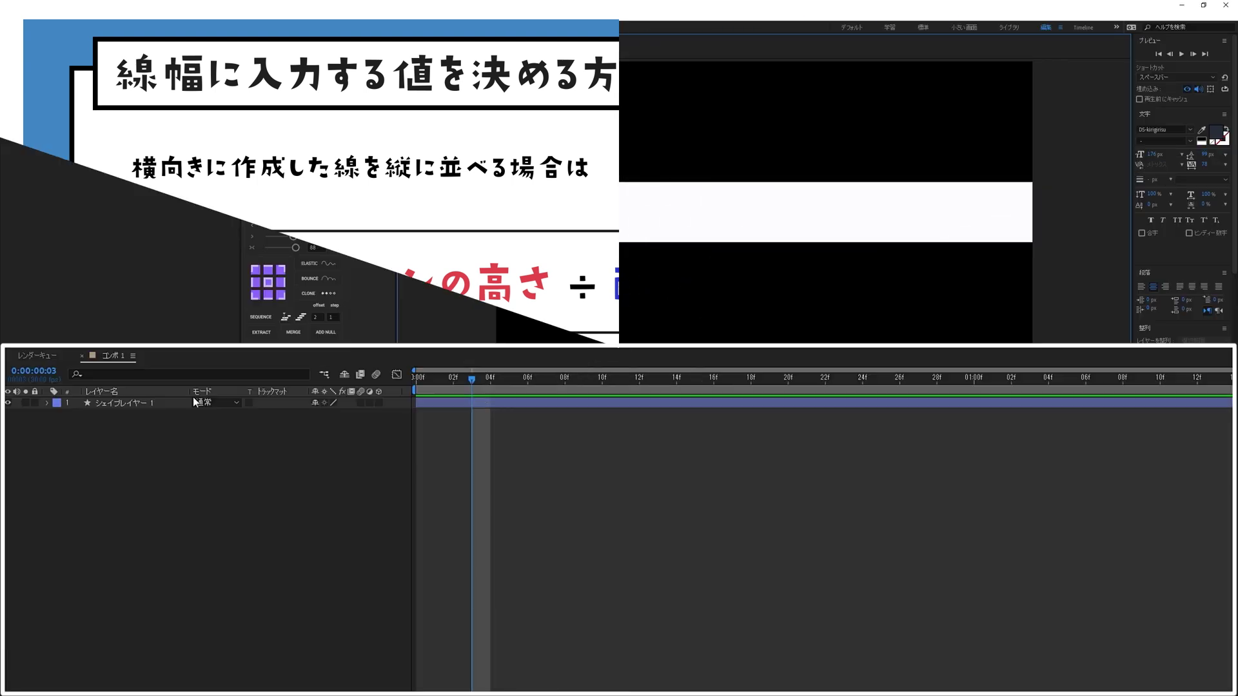
Add Trim Paths (パスのトリミング 1) to the shape's Contents, expand it, and return to frame 0
click(48, 402)
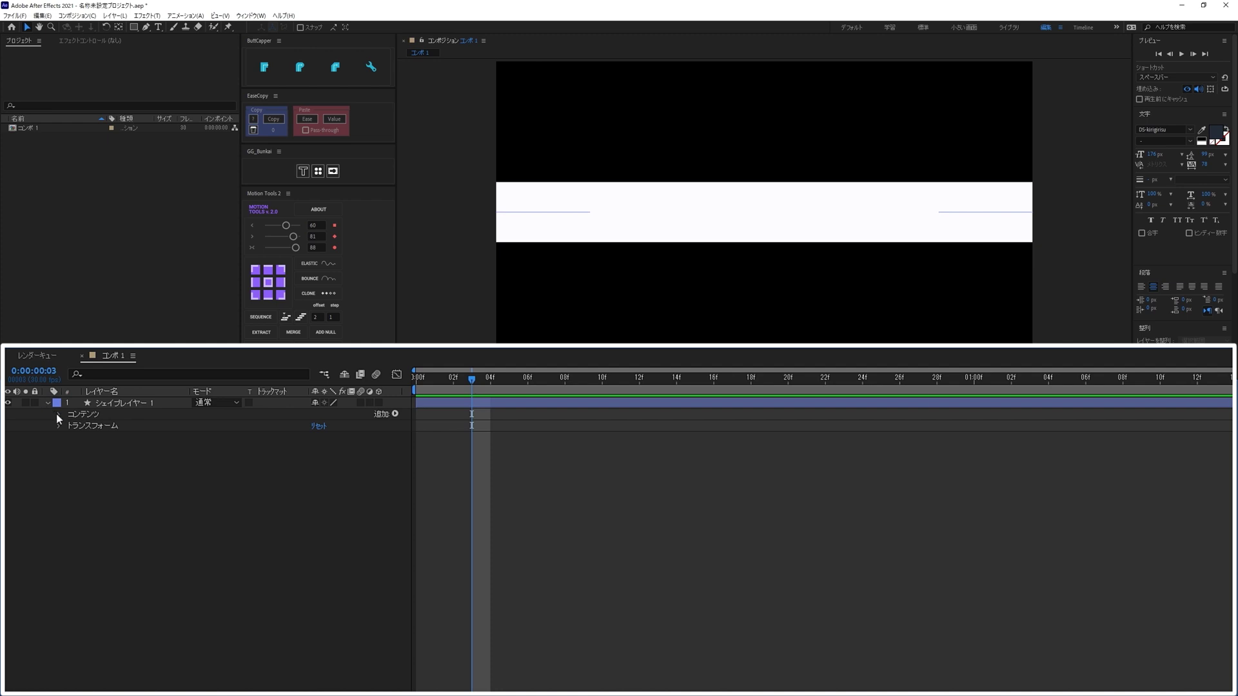
click(58, 415)
click(398, 414)
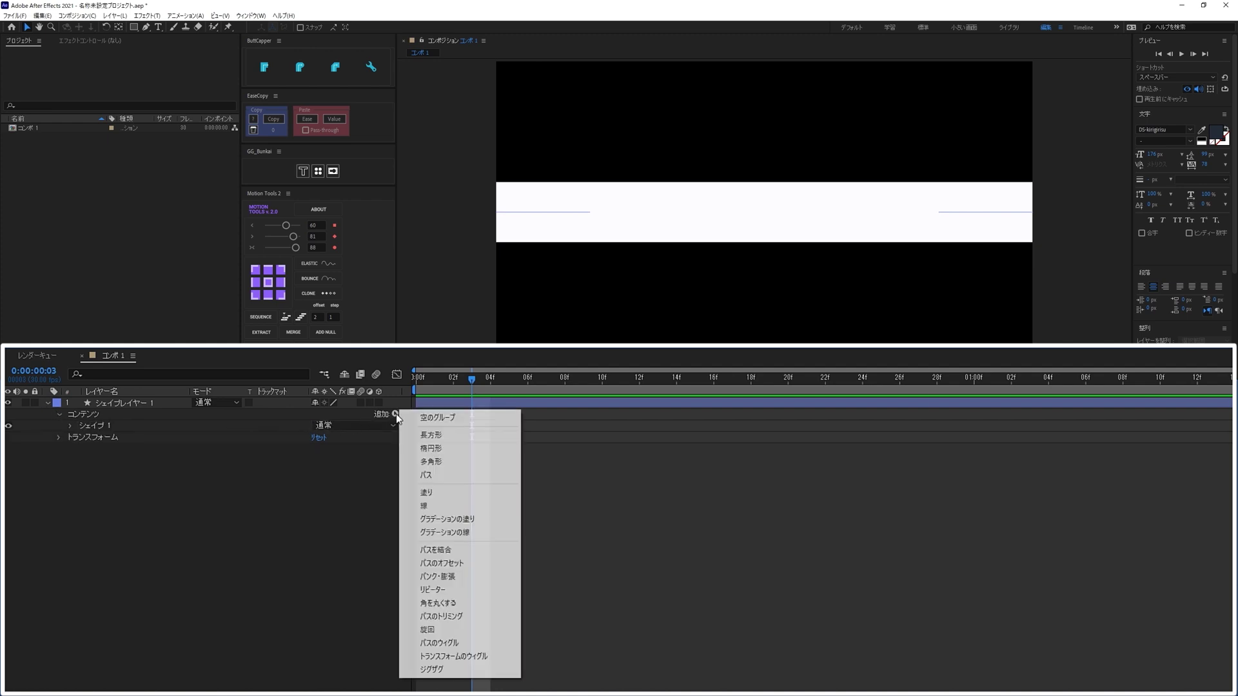
click(449, 617)
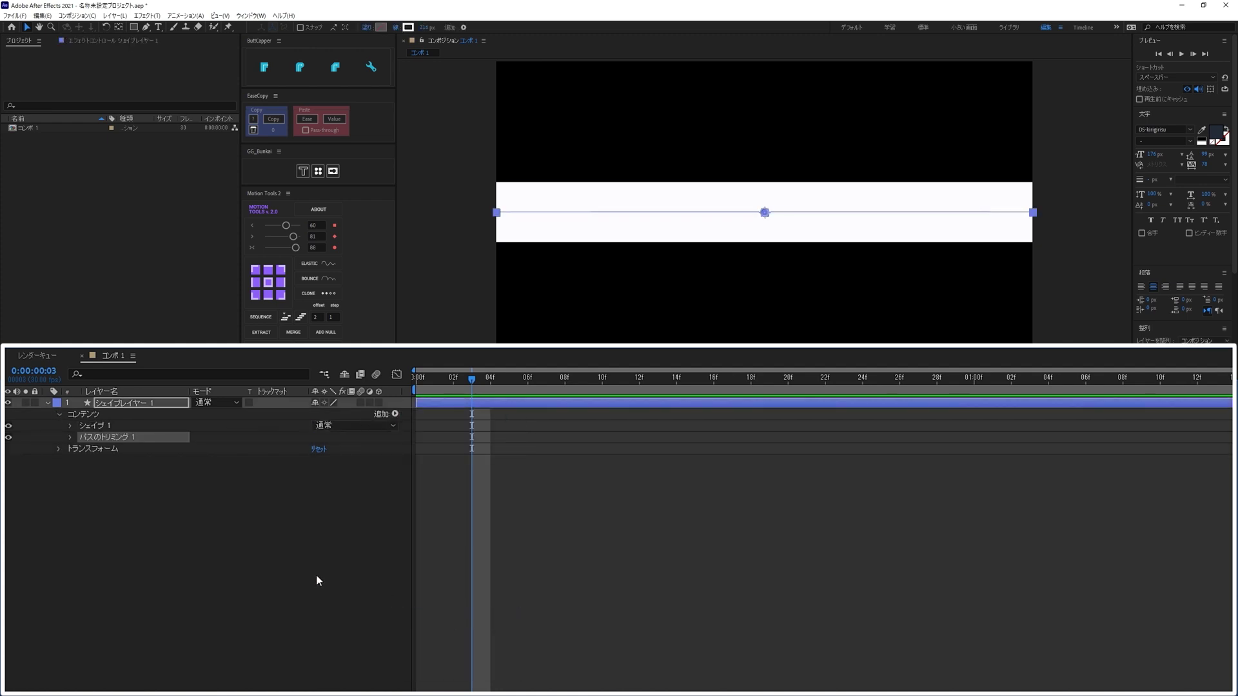
click(70, 438)
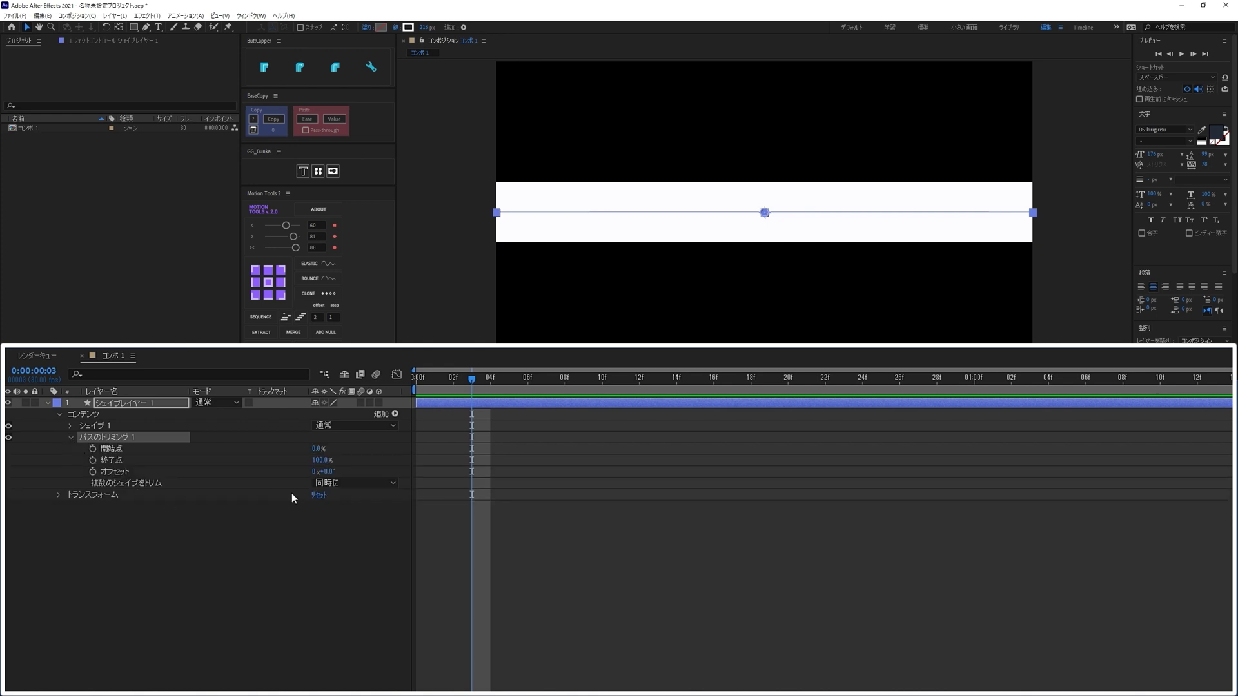
drag(450, 380, 408, 384)
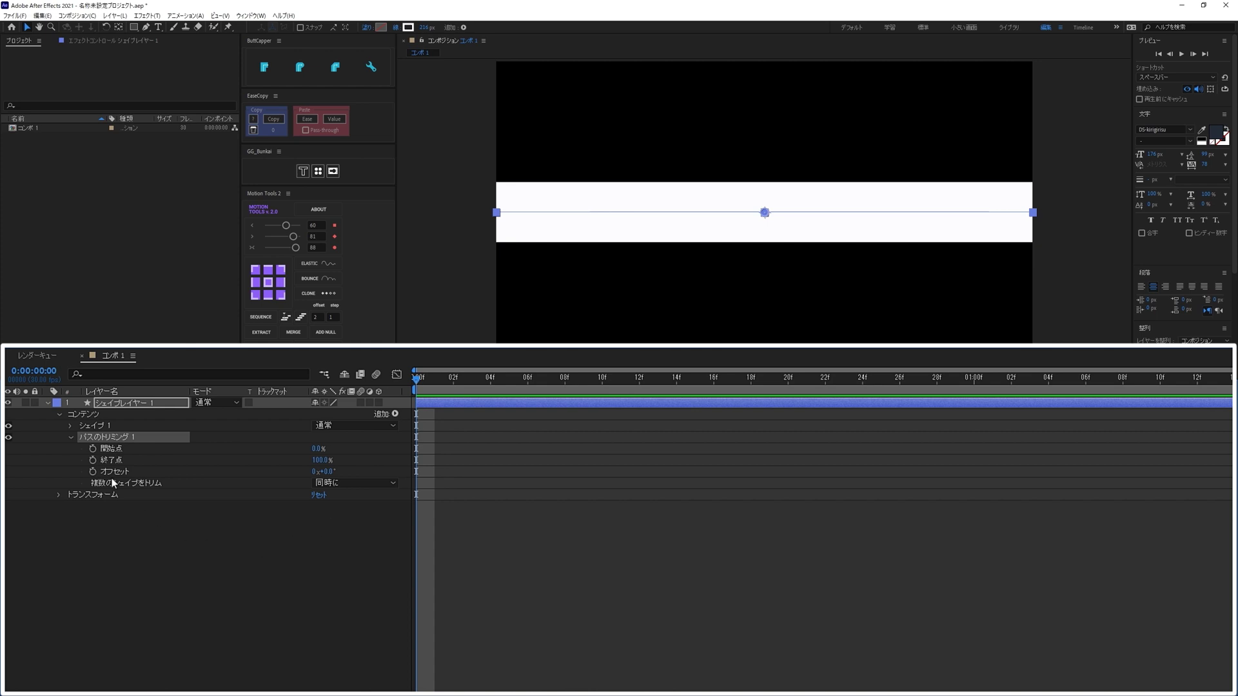
Keyframe the Trim Start from 0% at frame 0 to 100% at frame 20
click(93, 448)
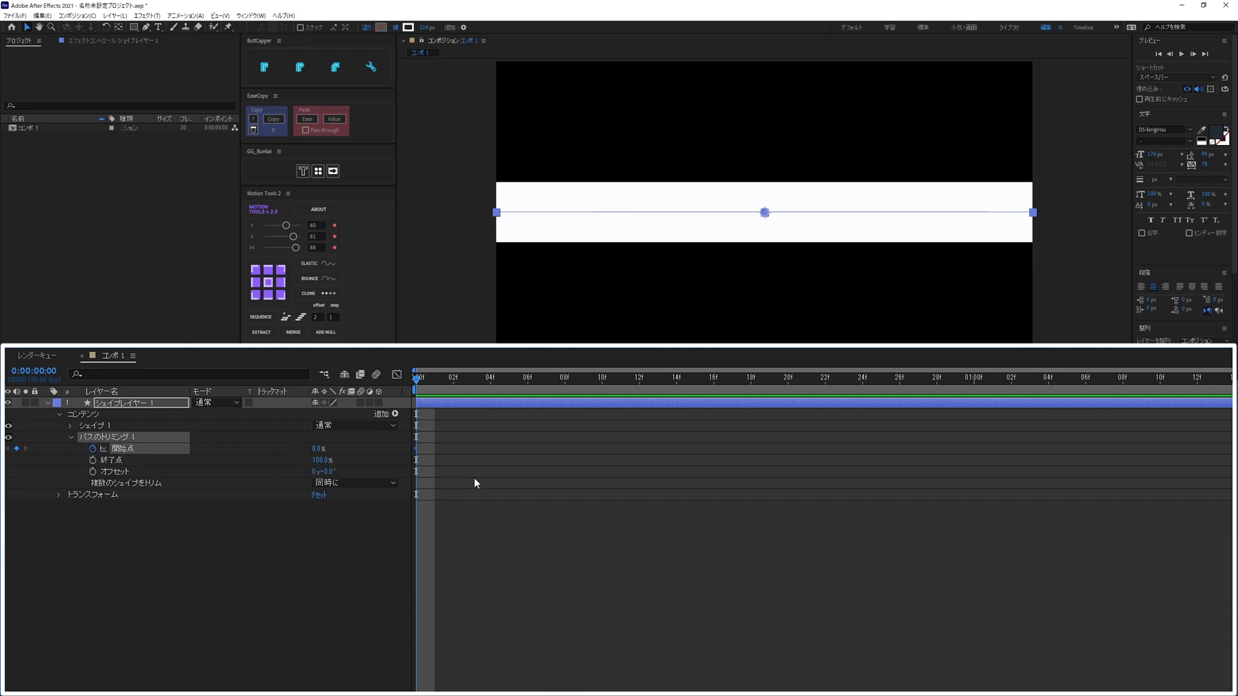
key(shift+Page_Down)
key(shift+Page_Down)
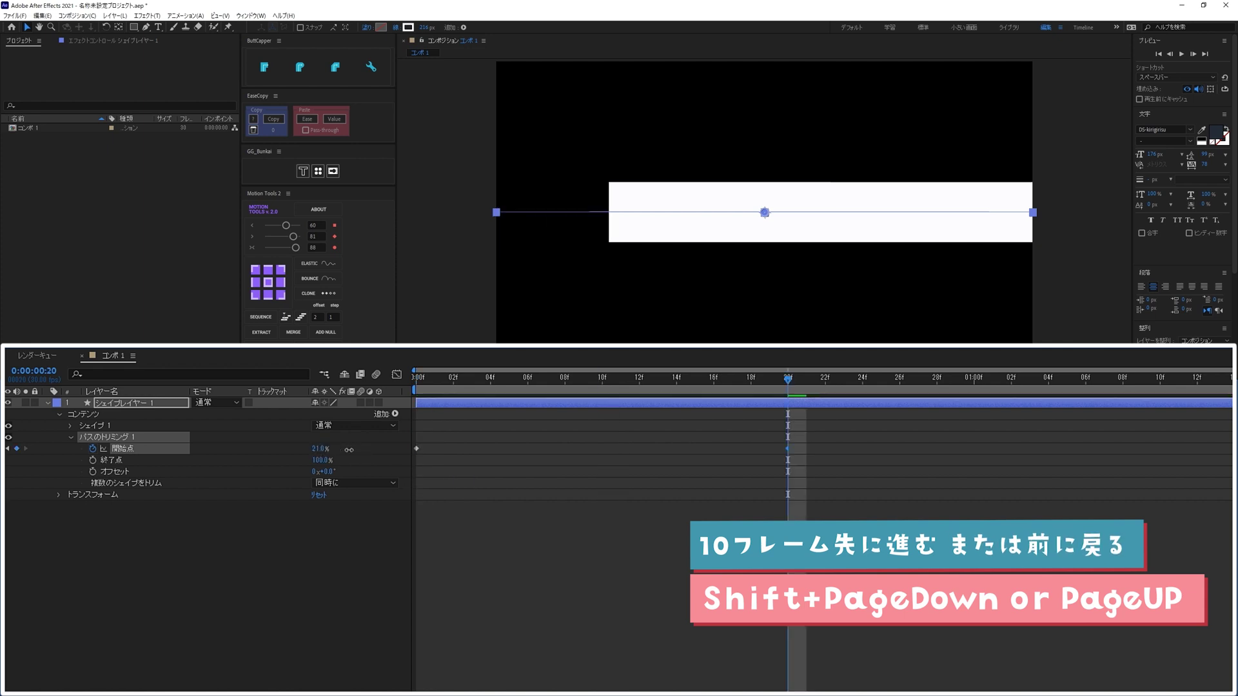
drag(316, 449, 539, 451)
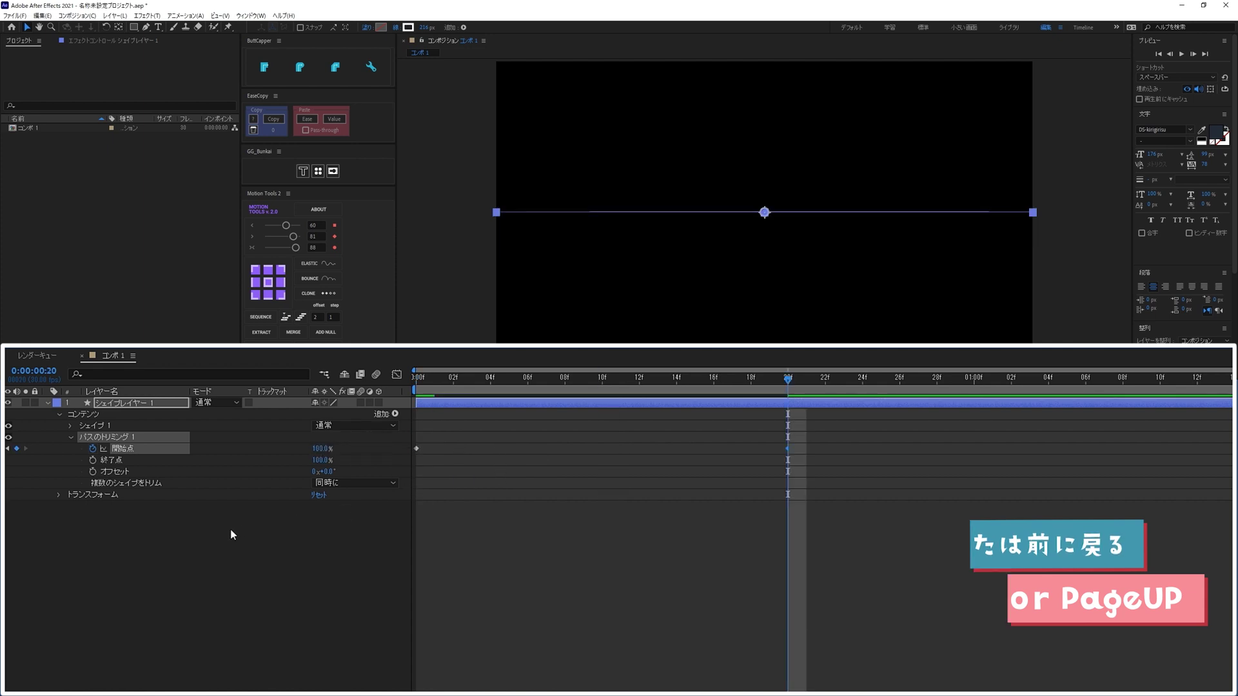
Keyframe the Trim End from 0% at frame 10 to 100% at one second
key(shift+Page_Up)
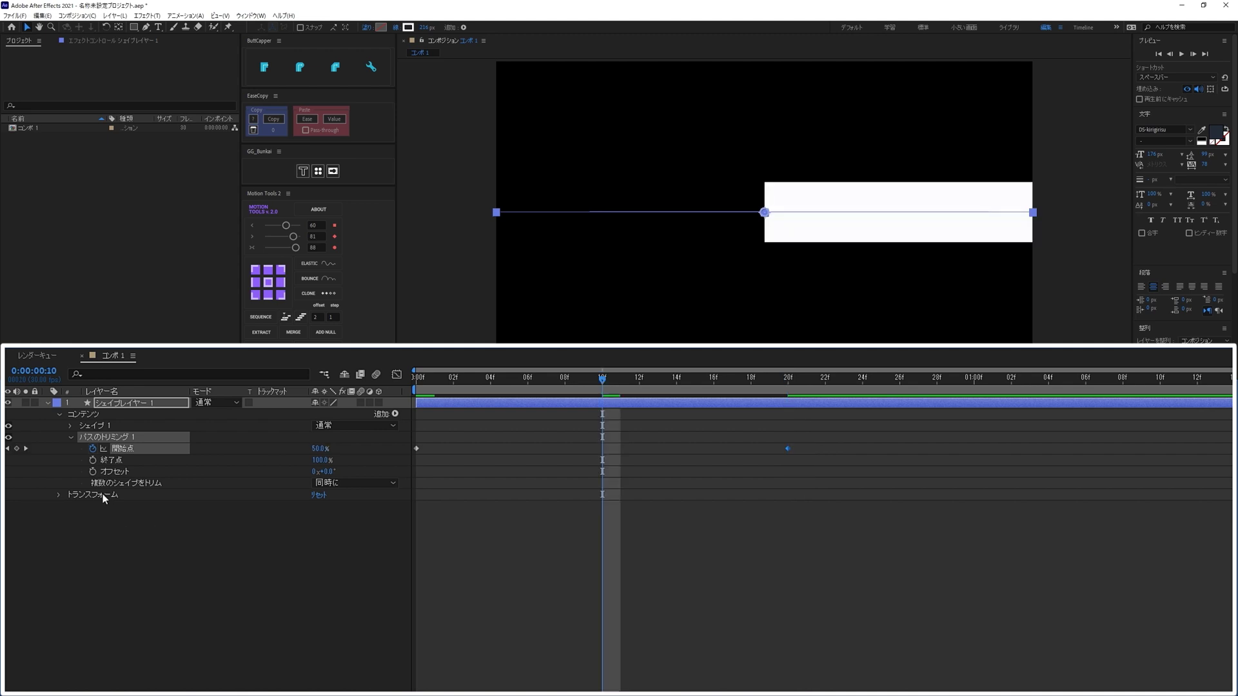
click(92, 460)
click(321, 460)
text(0)
key(Return)
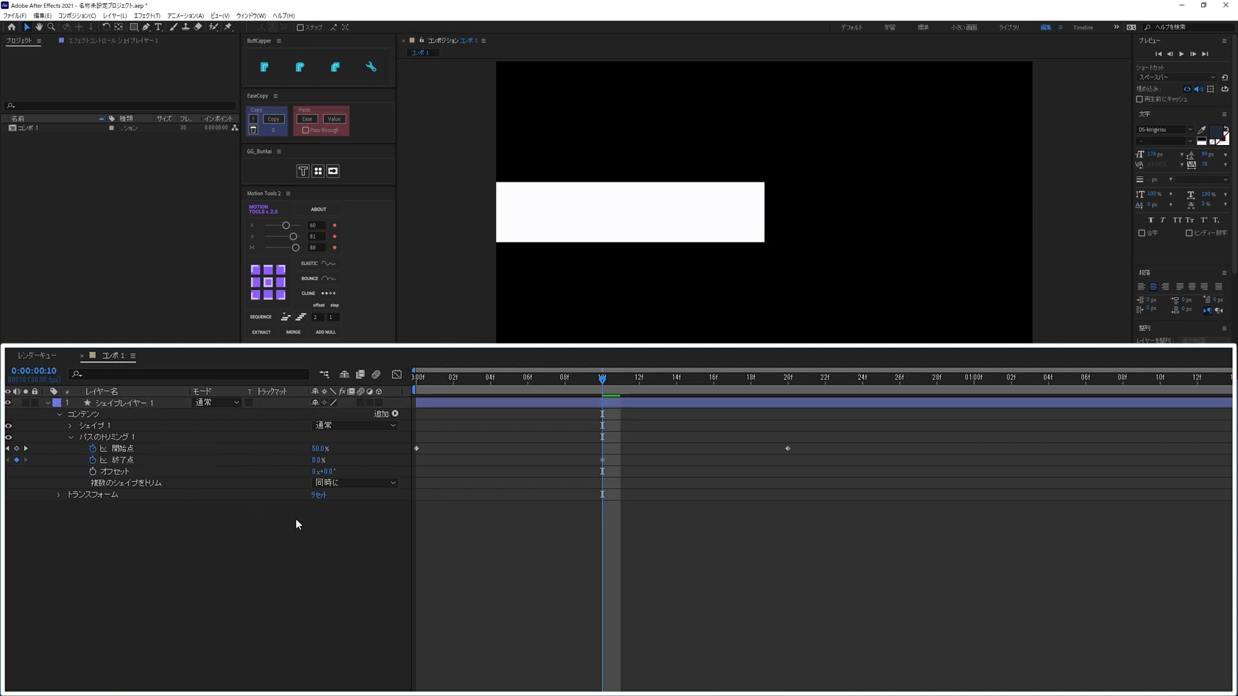
key(shift+Page_Down)
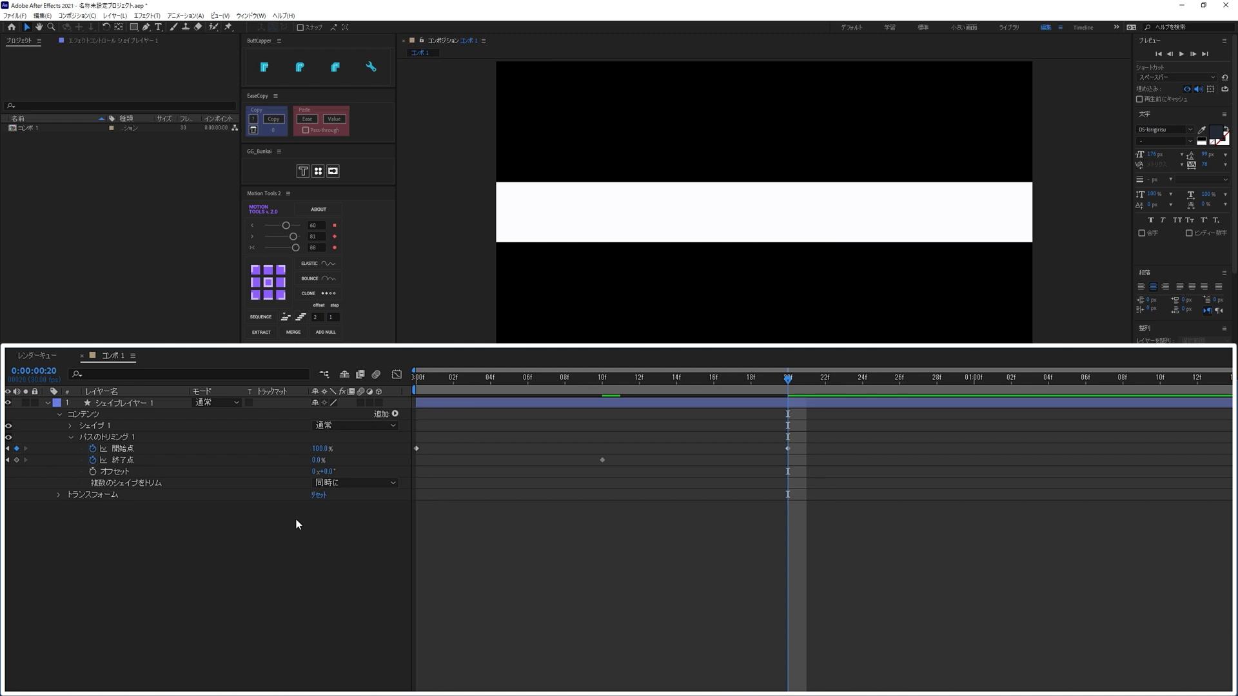
key(shift+Page_Down)
click(321, 460)
text(100)
key(Return)
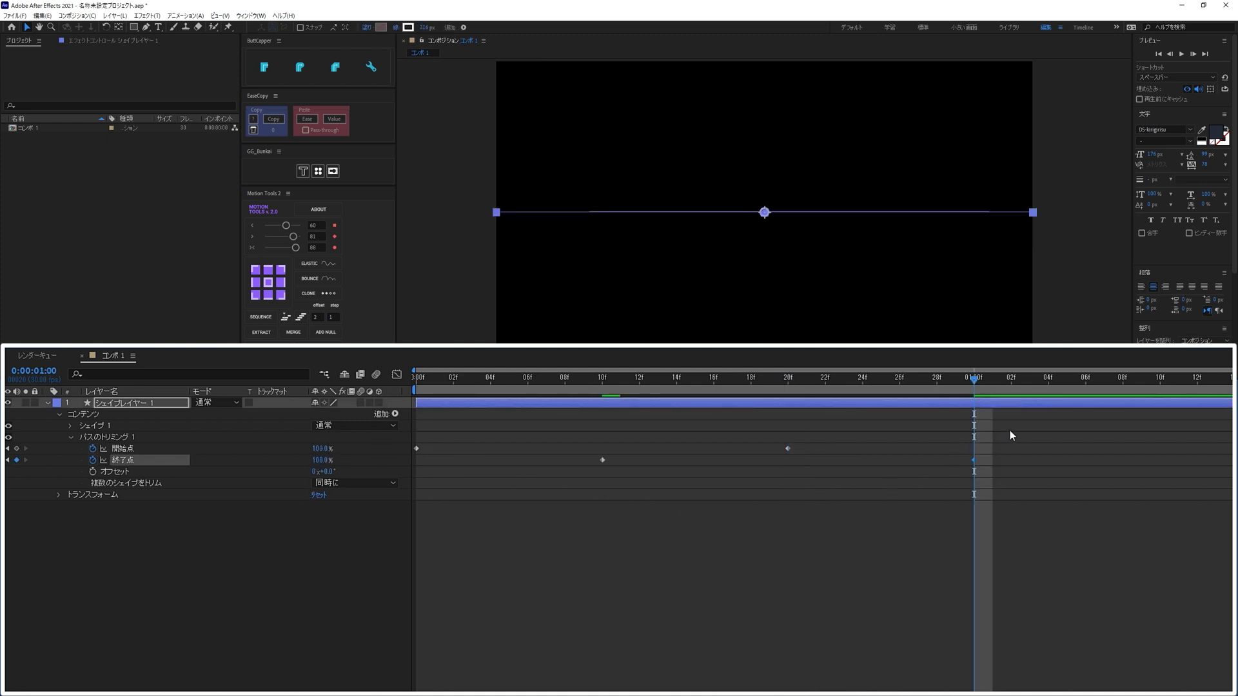
Preview the wipe, then select the start and end keyframes and set ease strength to 85
key(F2)
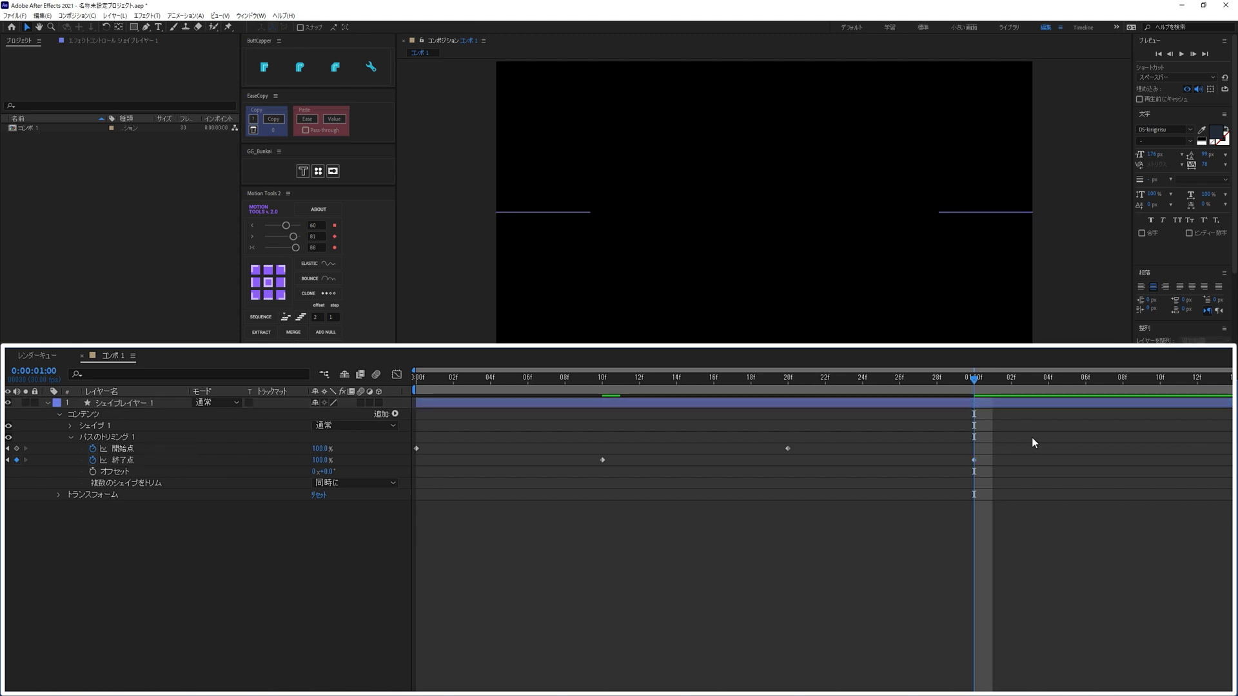
key(space)
key(space)
key(shift+Page_Down)
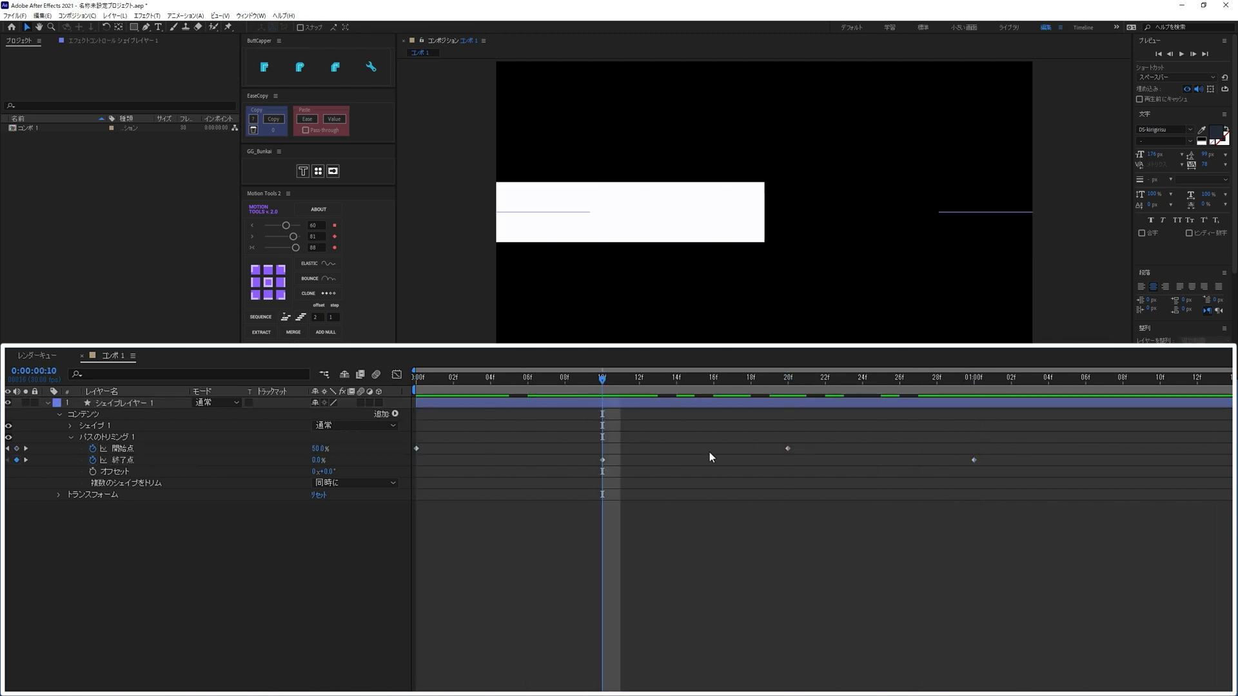
mouse_move(1036, 436)
mouse_down()
mouse_move(583, 504)
mouse_move(408, 505)
mouse_up()
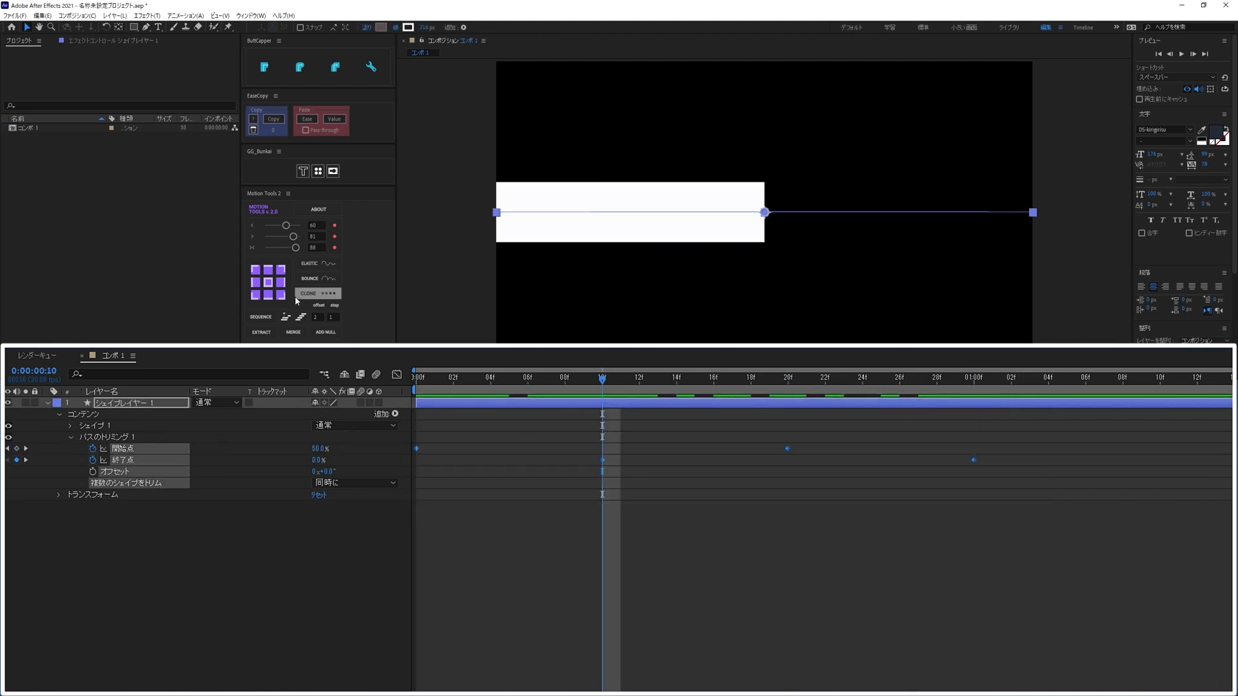
drag(296, 247, 294, 247)
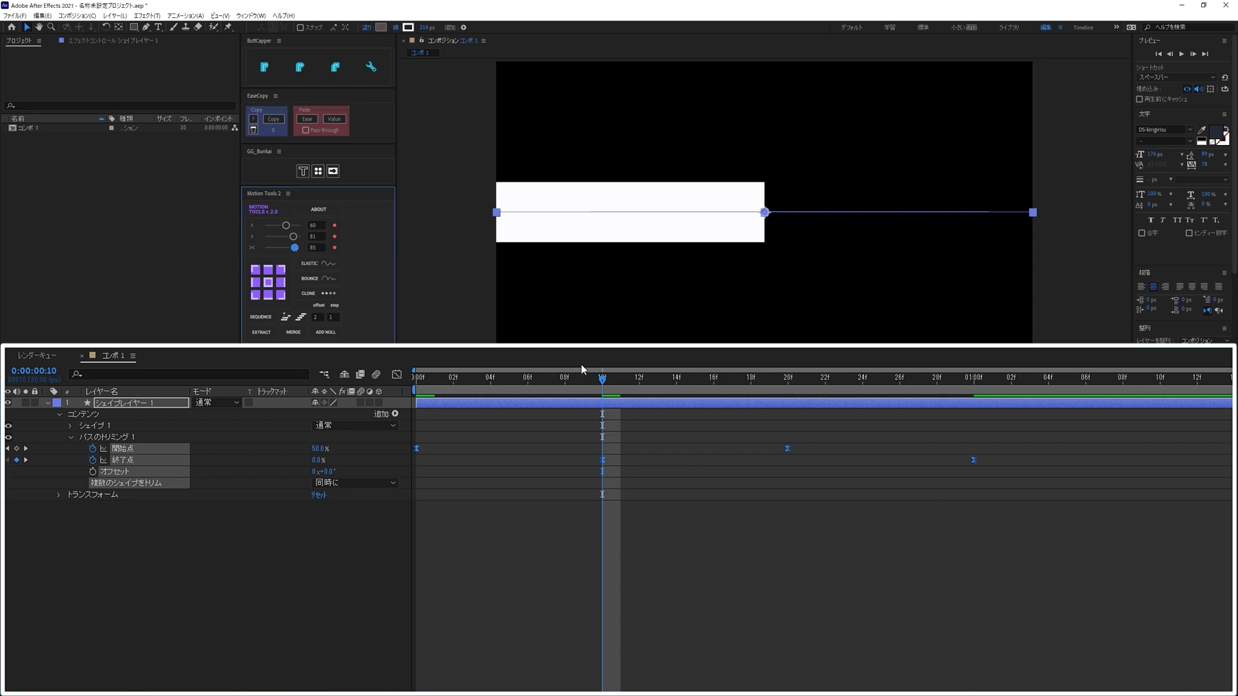
Apply the 85 ease to the trim keyframes and preview the eased wipe
click(730, 472)
key(space)
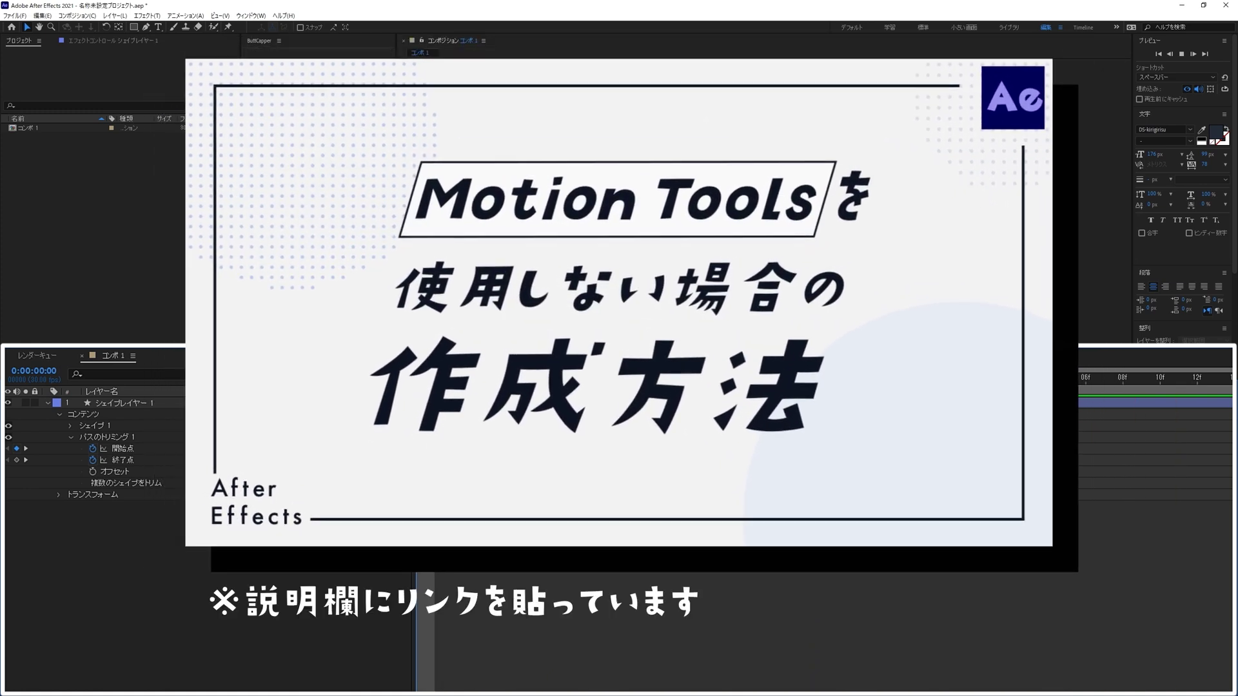
key(space)
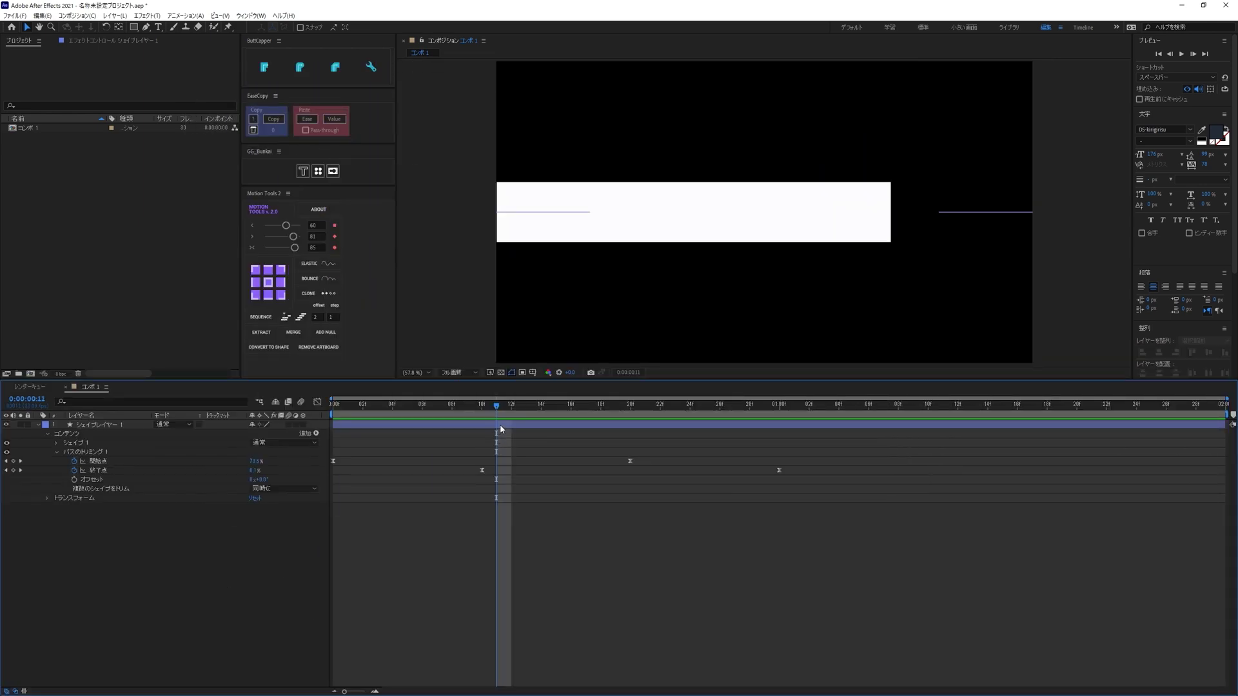
click(500, 424)
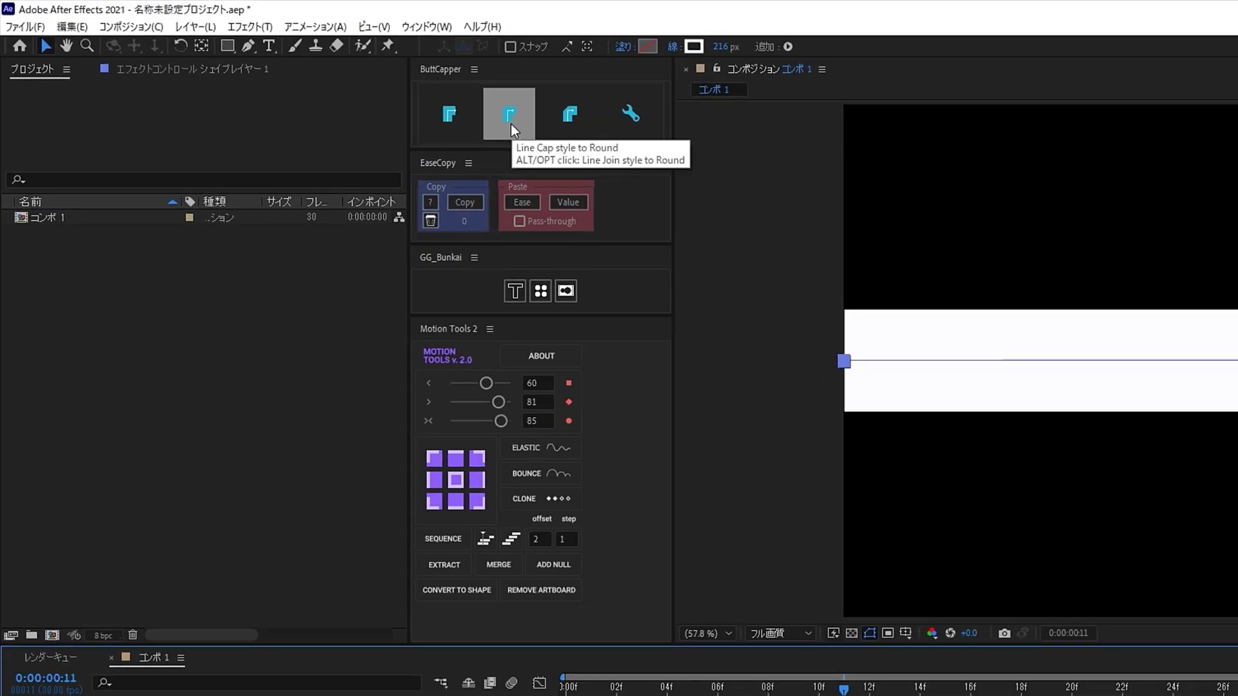
Round the white line's ends by setting Stroke 1's Line Cap (線端) to 丸型
click(511, 123)
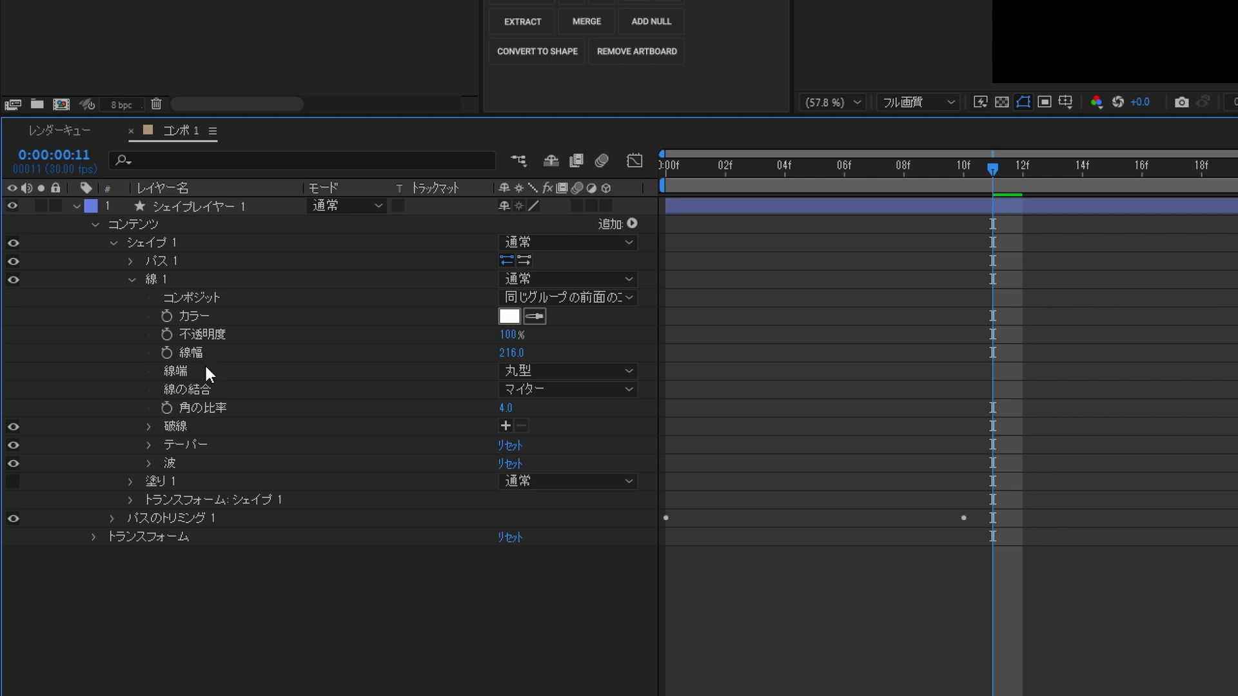
click(172, 371)
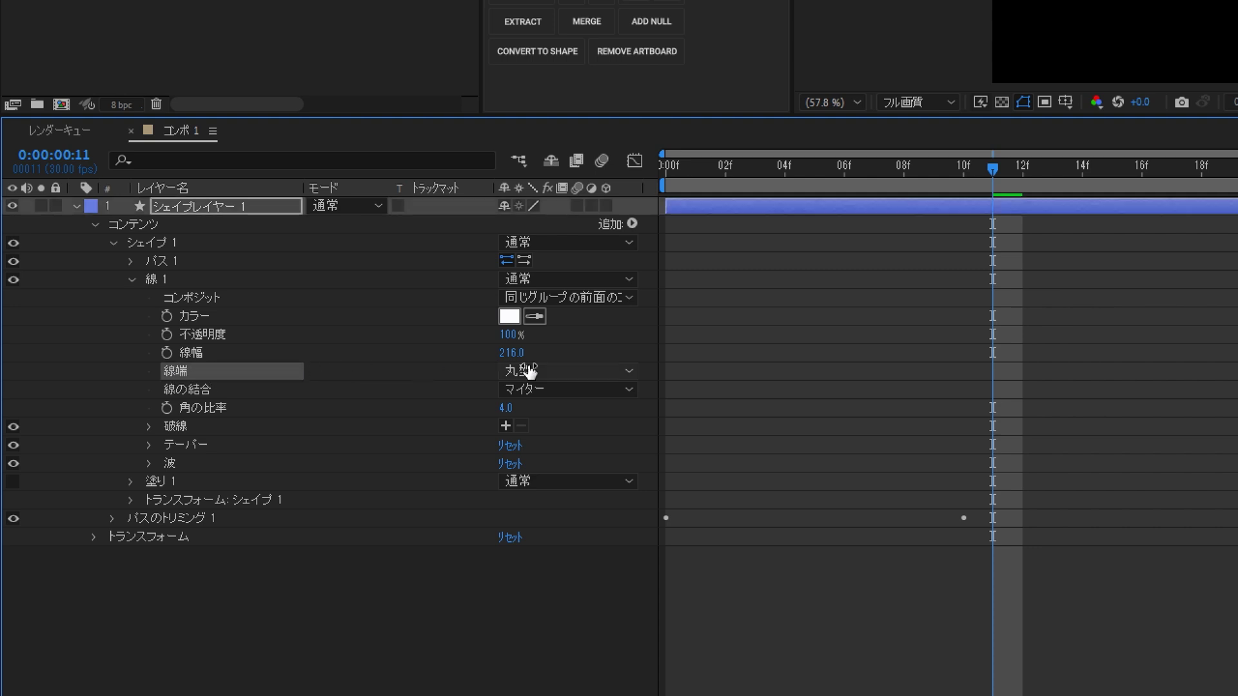
click(586, 371)
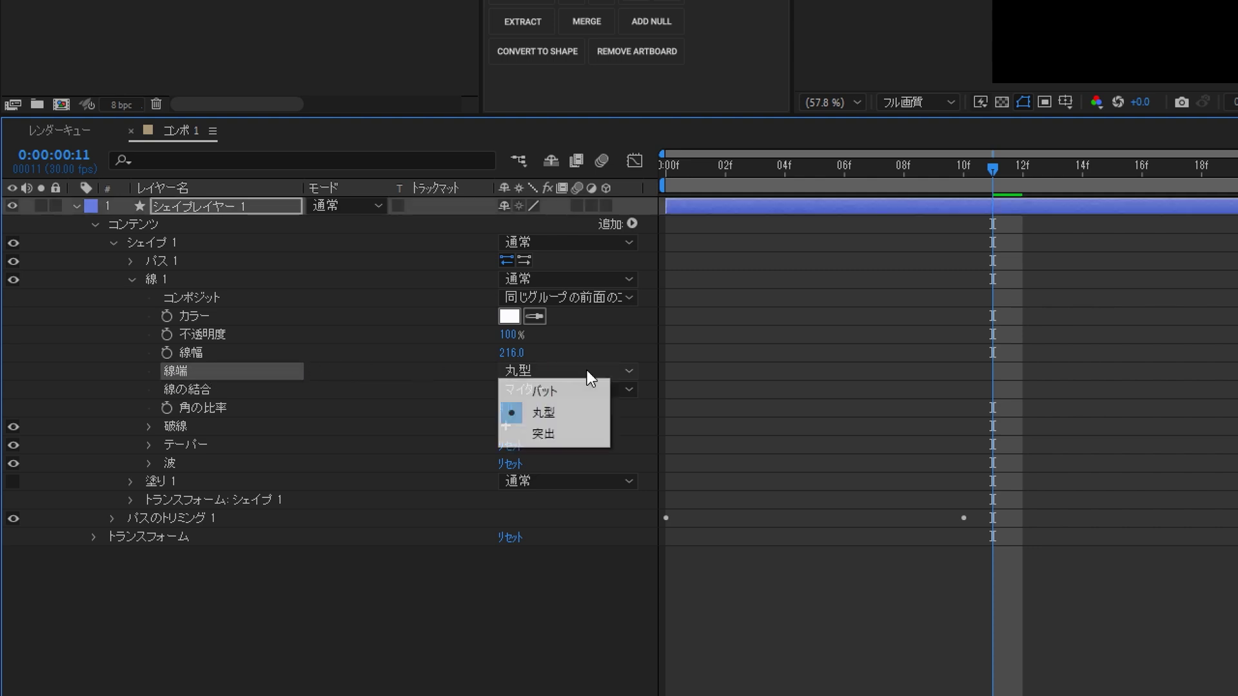
click(589, 417)
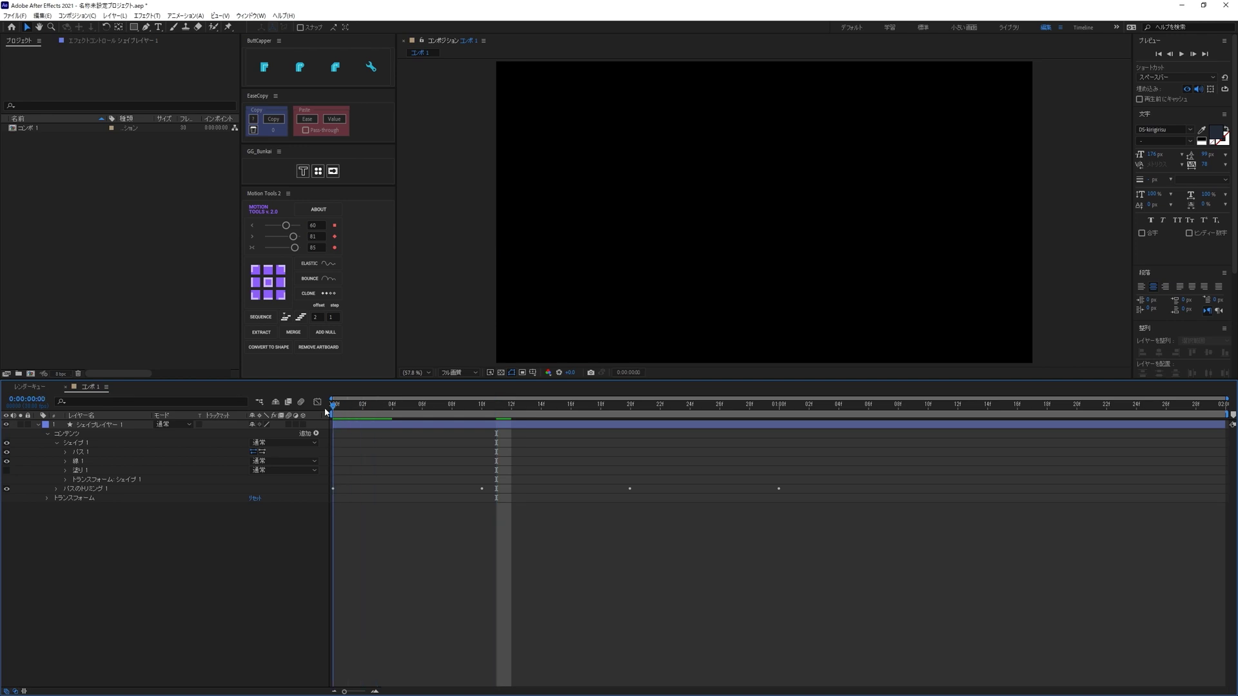
key(Home)
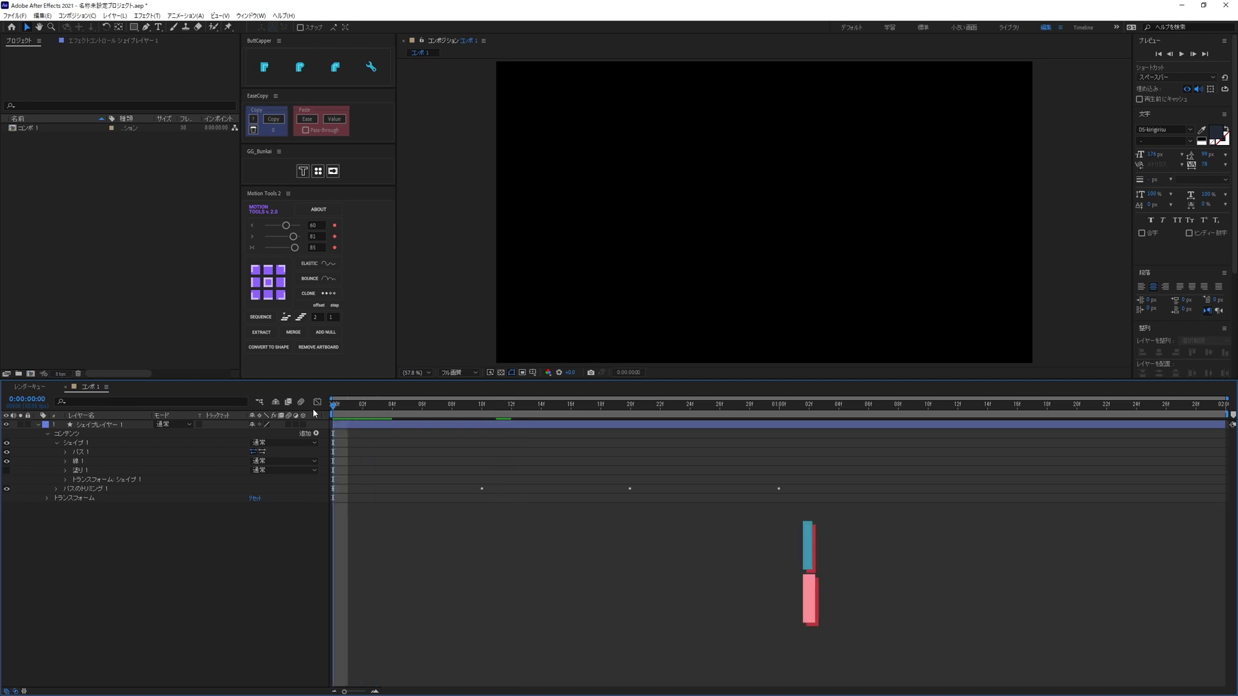
key(space)
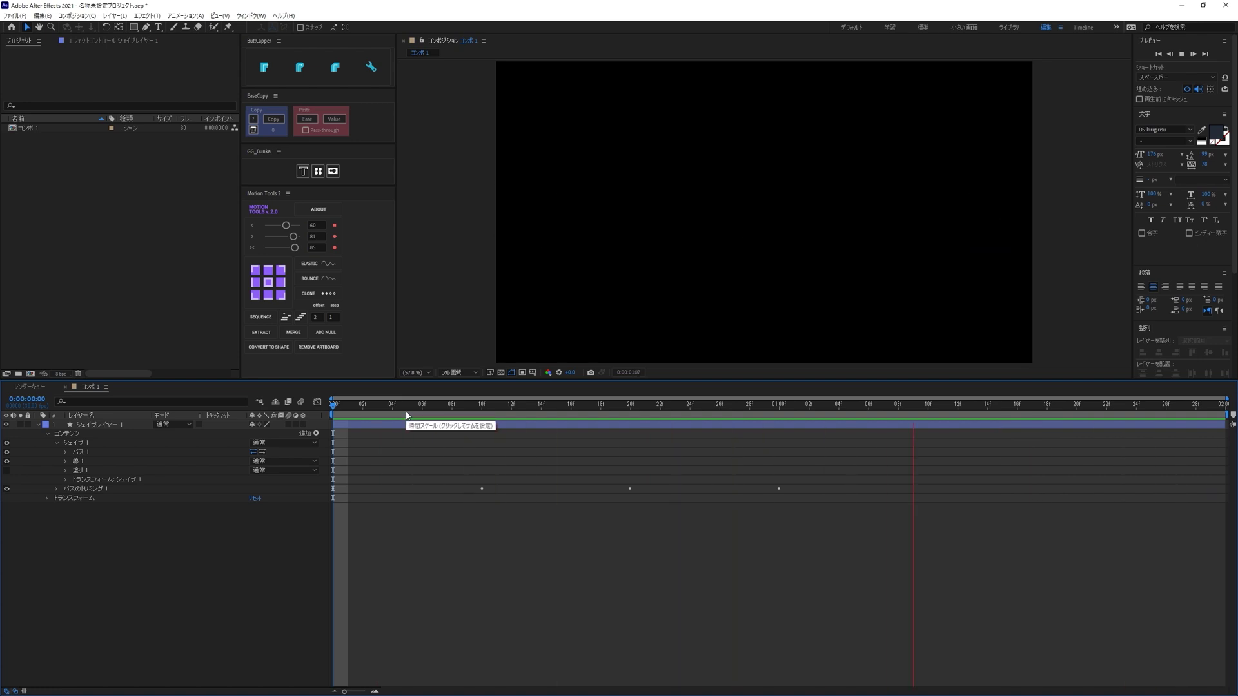
key(space)
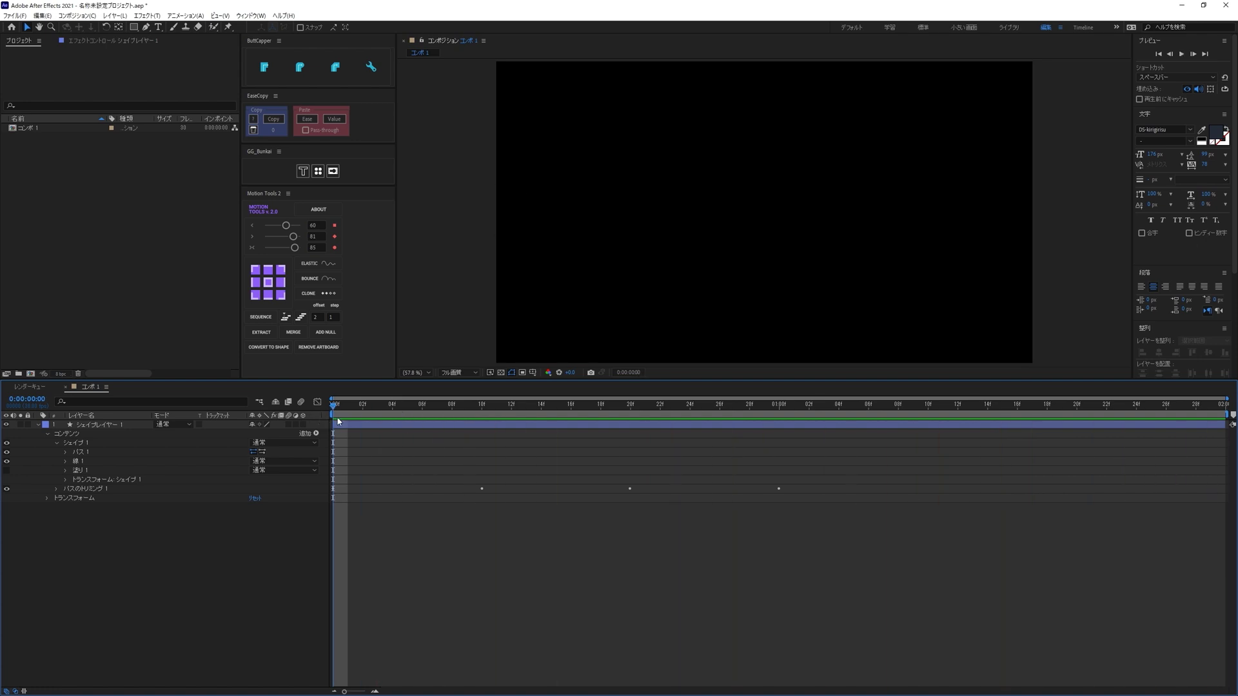
click(346, 420)
key(Page_Up)
key(Page_Down)
key(Page_Up)
key(Page_Down)
key(Page_Up)
key(Page_Down)
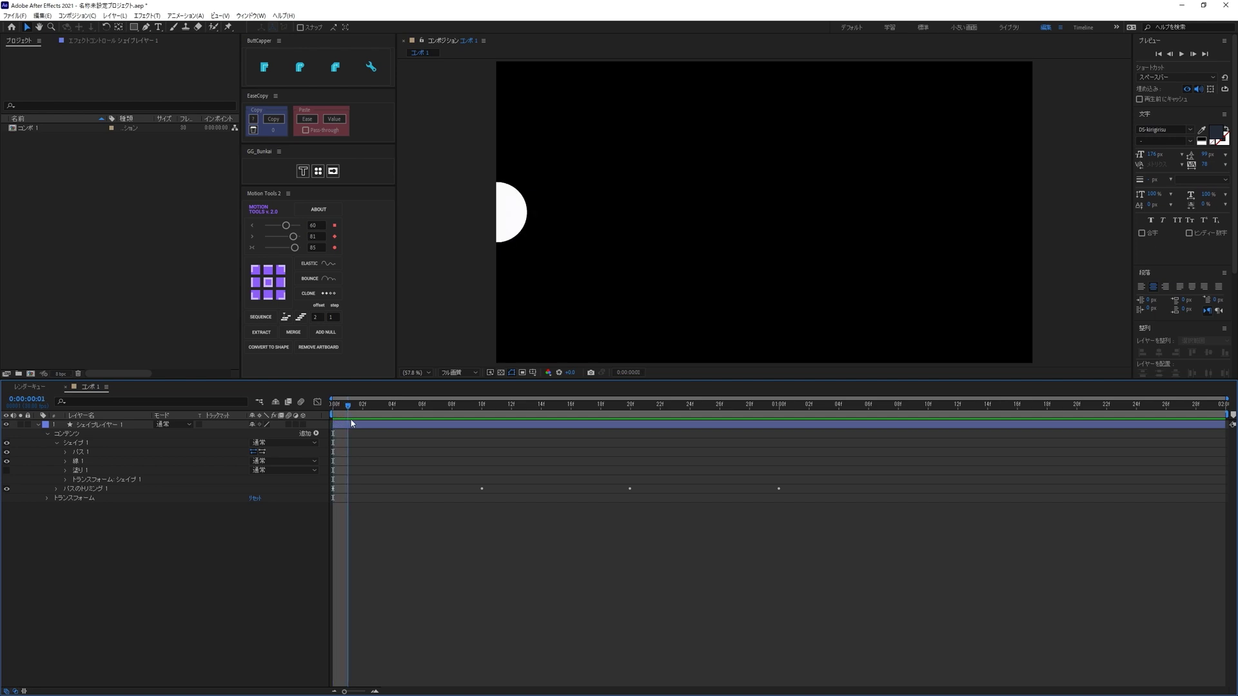
key(Page_Down)
key(Page_Down)
key(Page_Down)
key(Page_Down)
key(Page_Down)
mouse_move(450, 441)
mouse_down()
mouse_move(327, 435)
mouse_move(426, 454)
mouse_move(347, 457)
mouse_move(774, 488)
mouse_move(761, 485)
mouse_up()
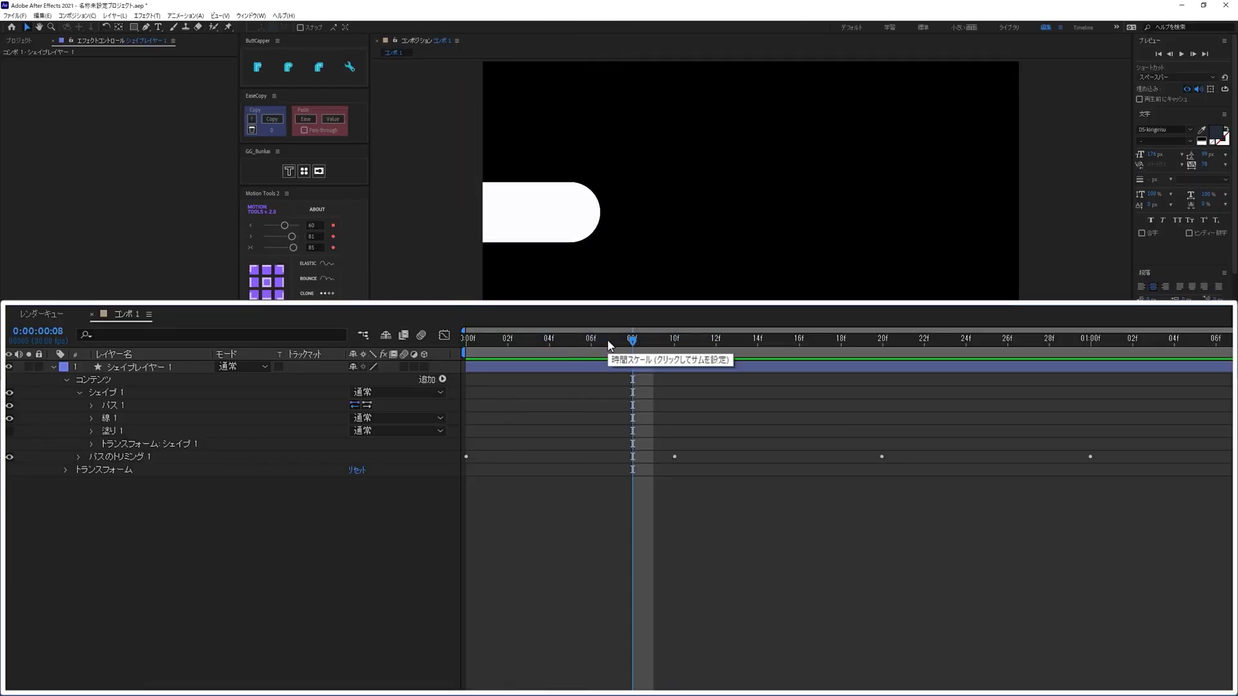
At frame 1, nudge Path 1's left end point past the comp's left edge
drag(608, 339, 463, 339)
key(Page_Down)
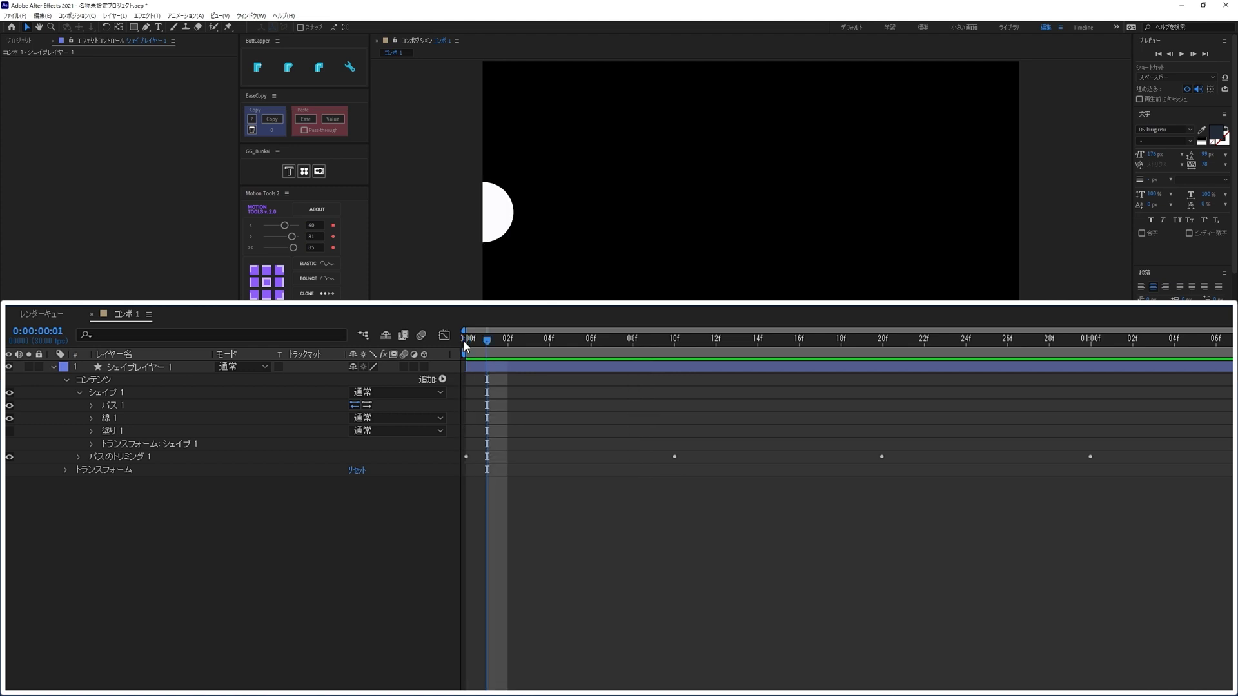
click(852, 377)
click(117, 407)
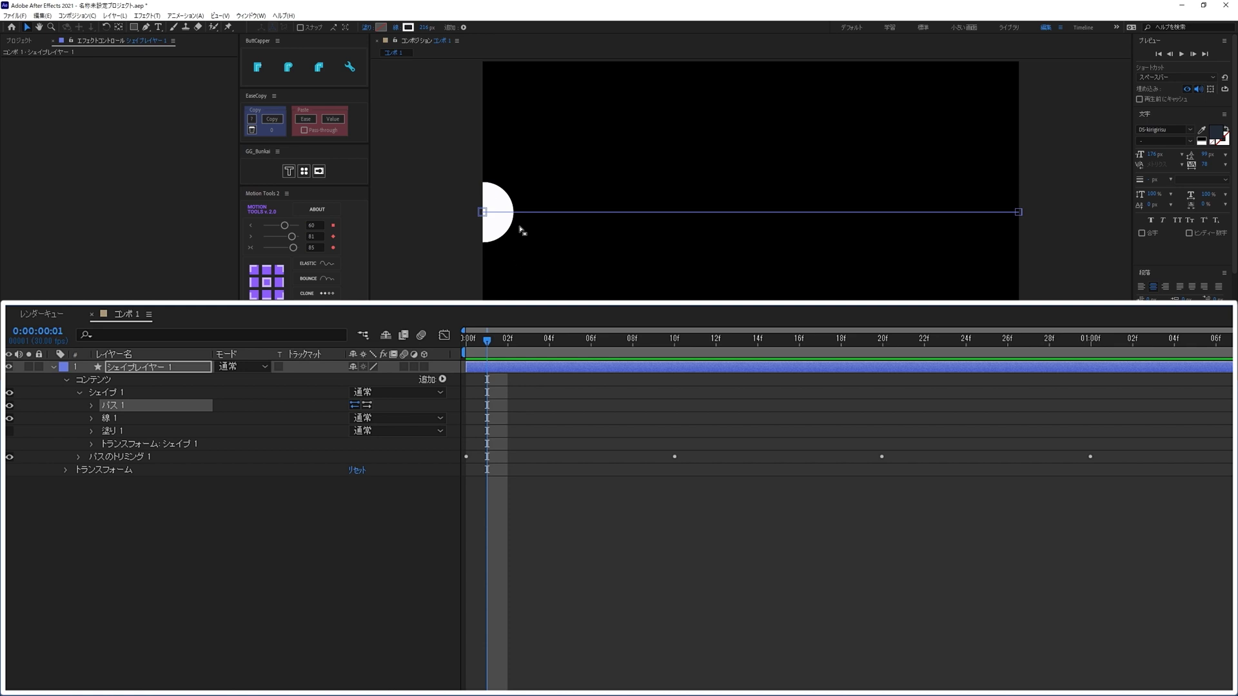
drag(463, 186, 500, 244)
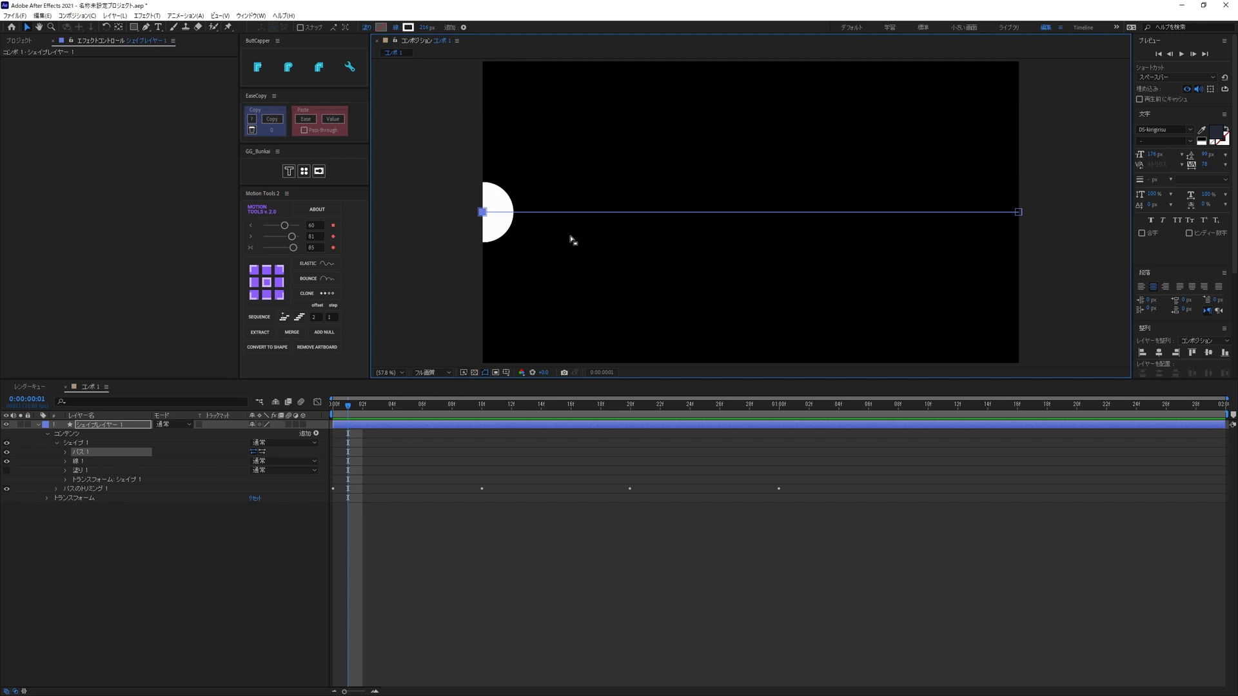
key(shift+Left)
key(shift+Left)
key(shift+Left)
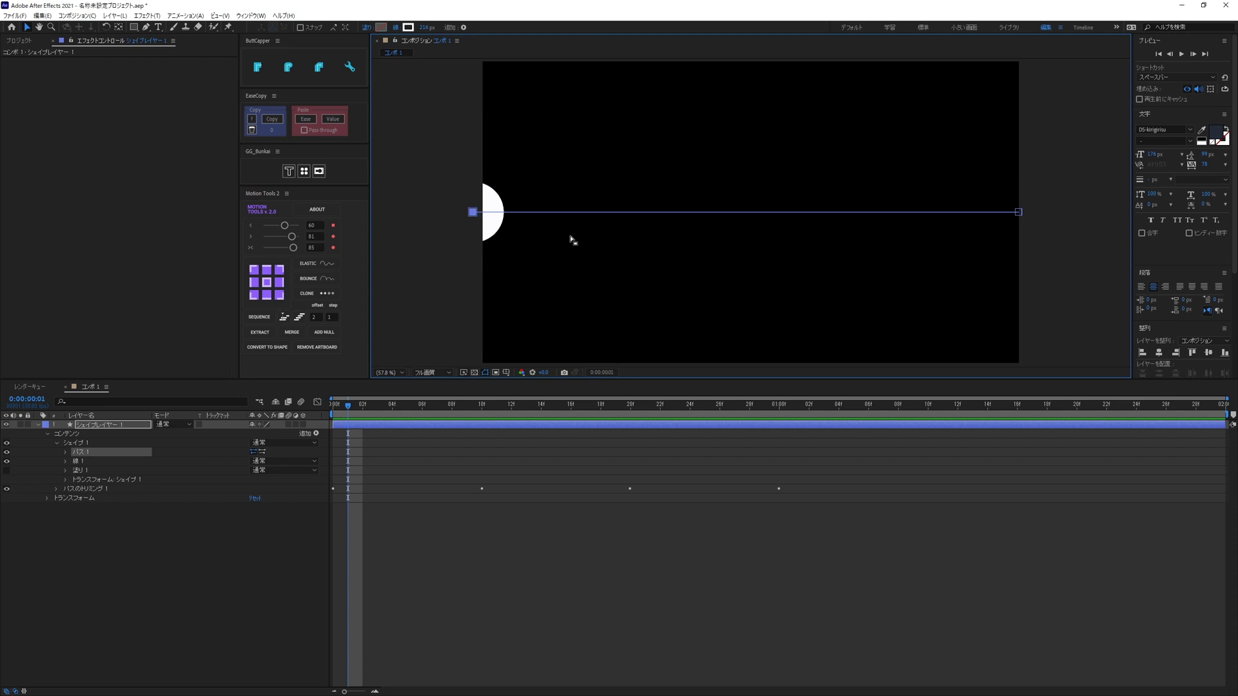
key(shift+Left)
key(shift+Left)
key(shift+Left)
key(shift+Left)
key(shift+Left)
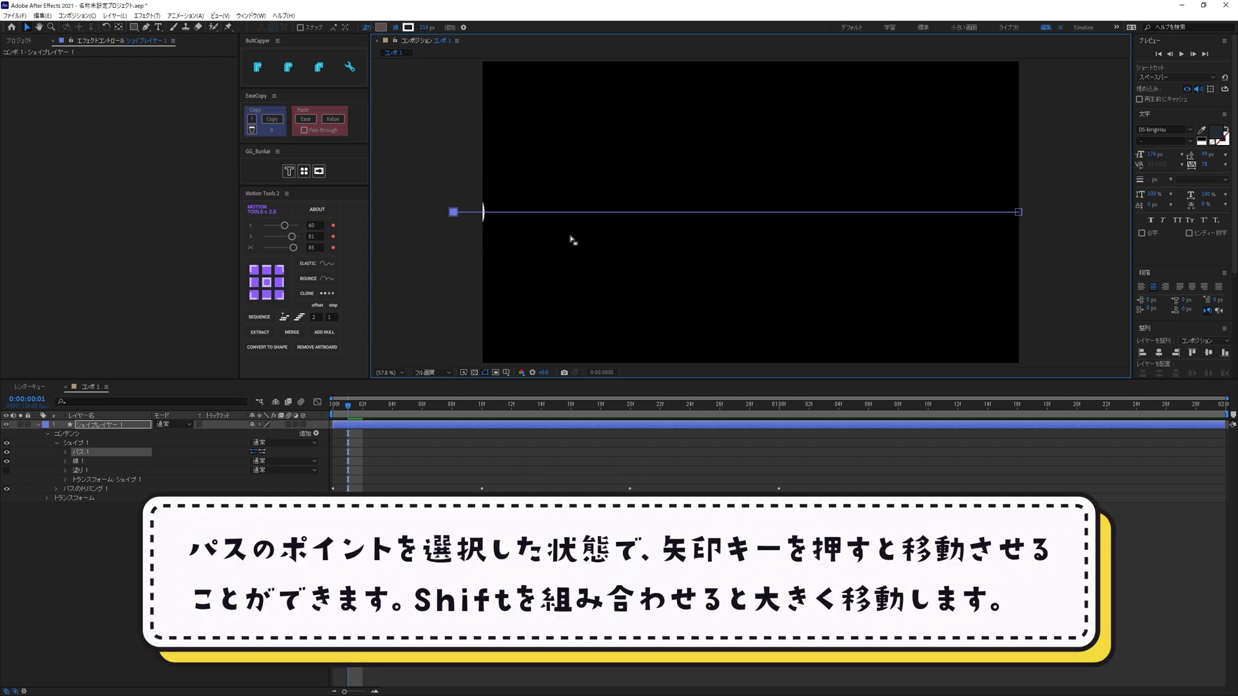
click(438, 444)
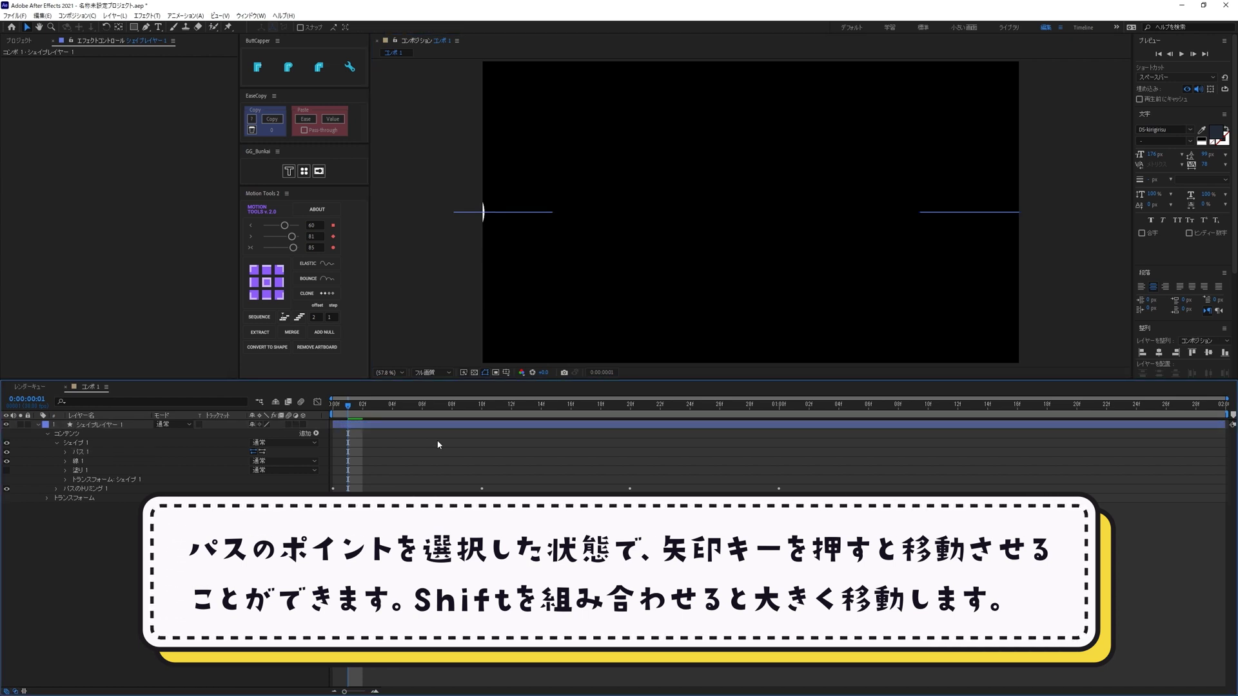
click(75, 451)
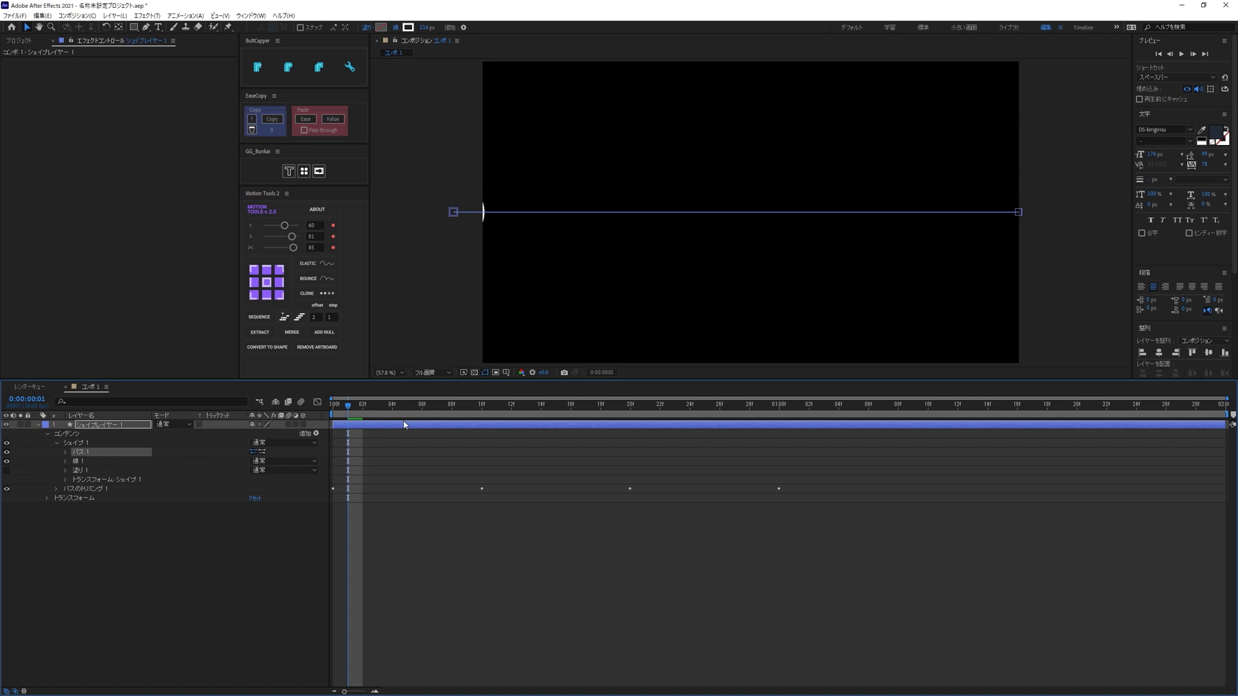
drag(339, 417, 368, 419)
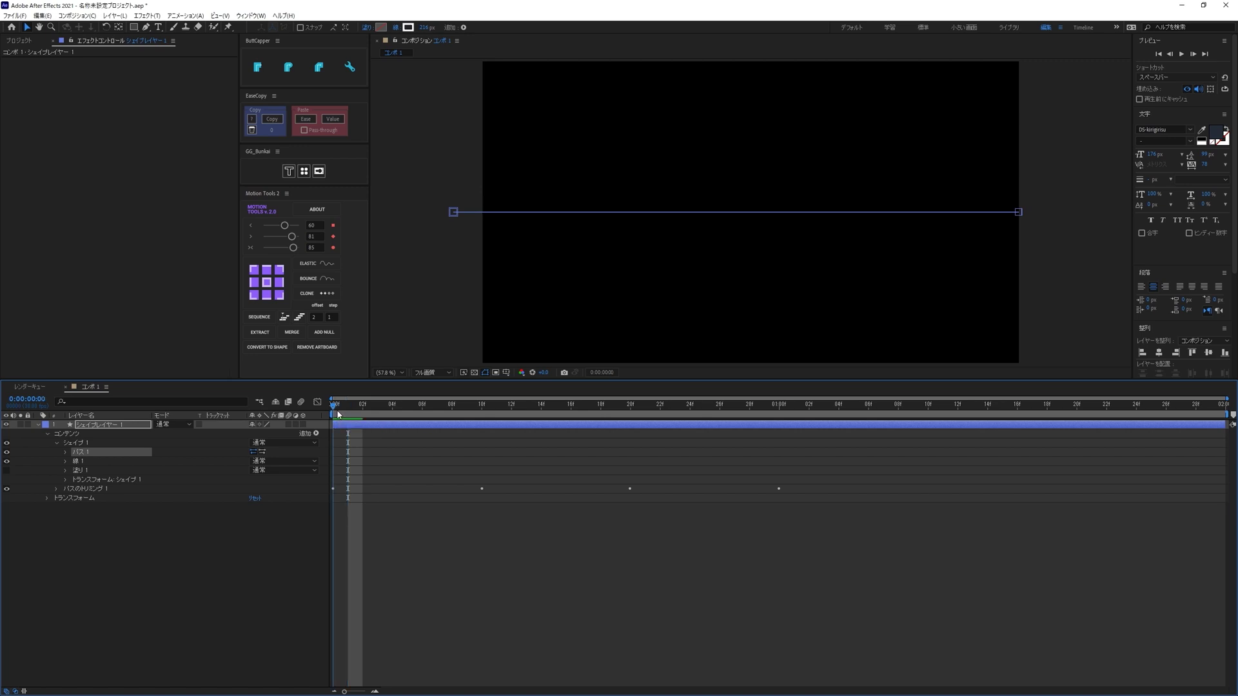
drag(396, 425, 349, 419)
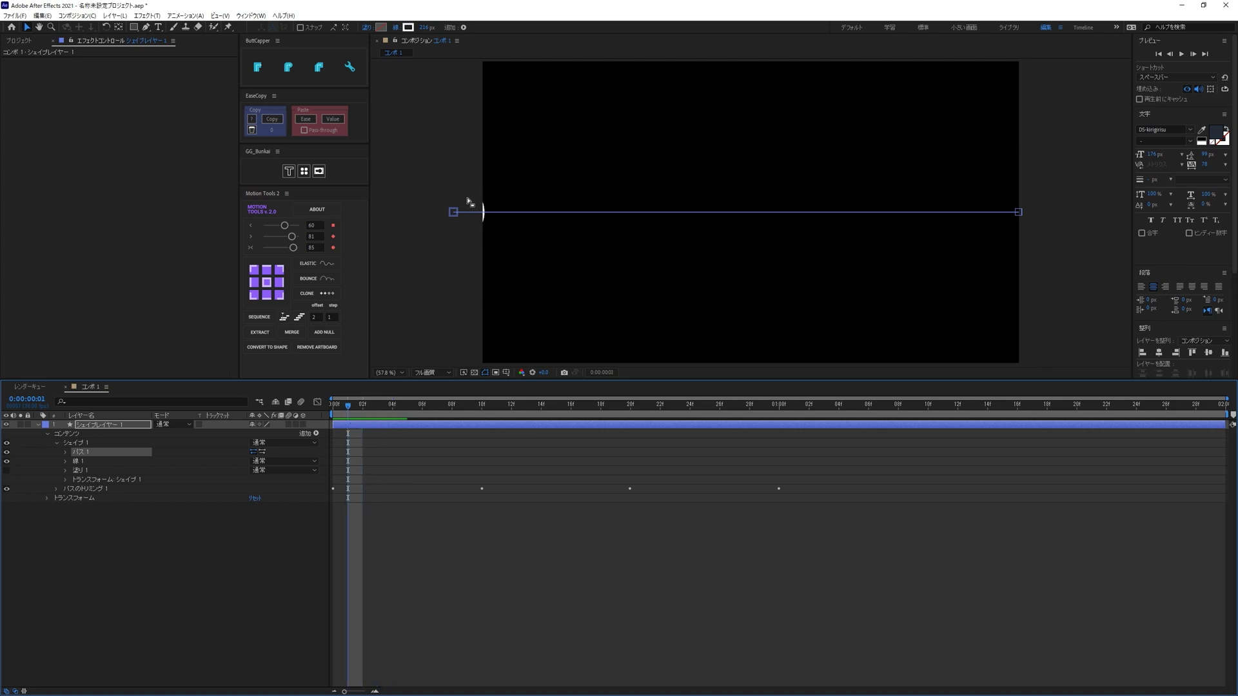
drag(474, 201, 436, 232)
key(Left)
key(Left)
key(Left)
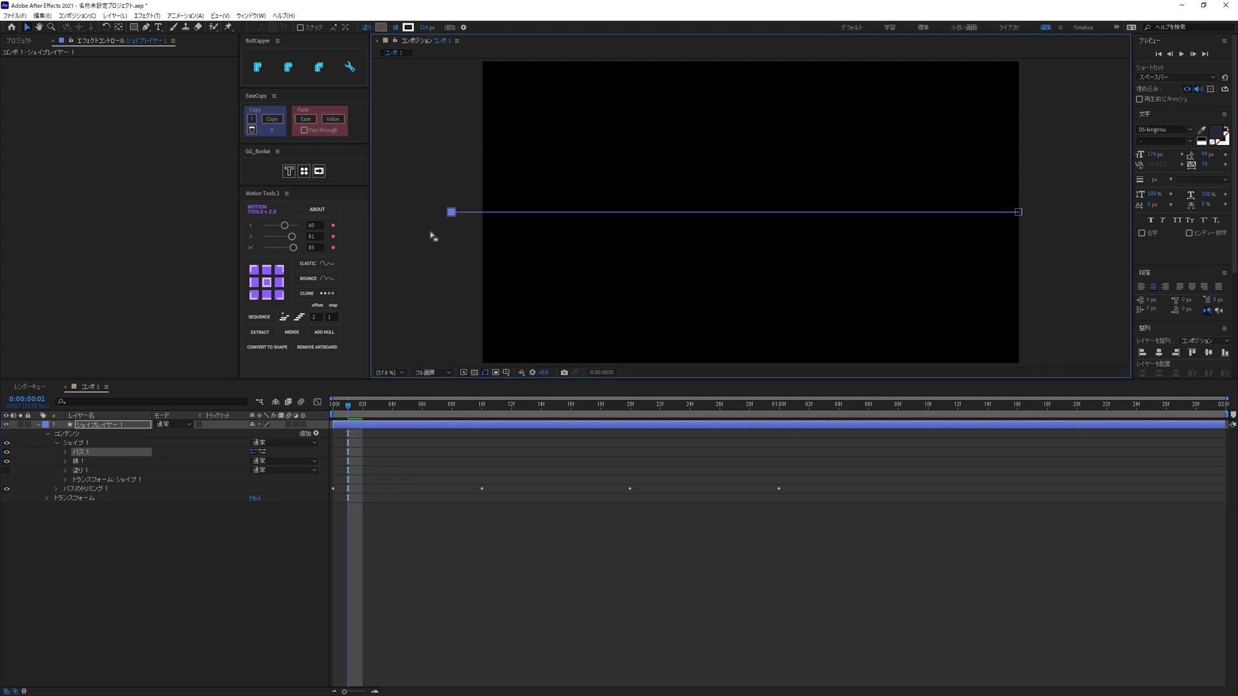
click(354, 451)
click(334, 410)
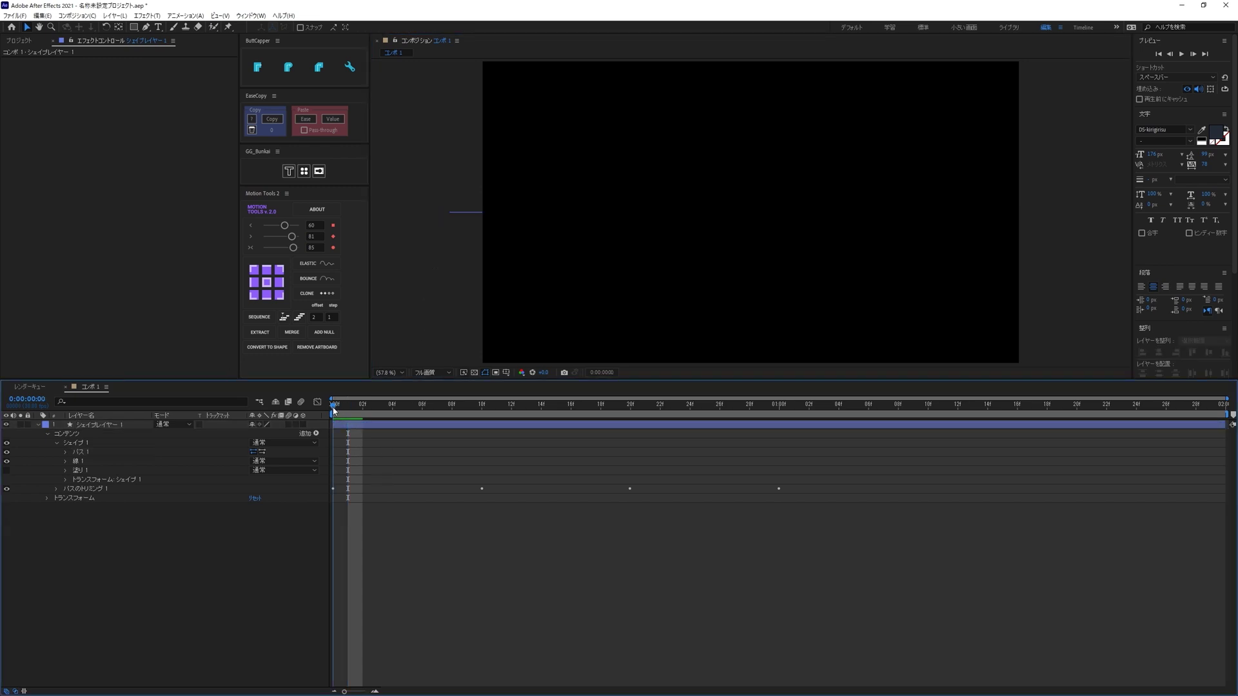
click(348, 410)
drag(350, 413, 354, 418)
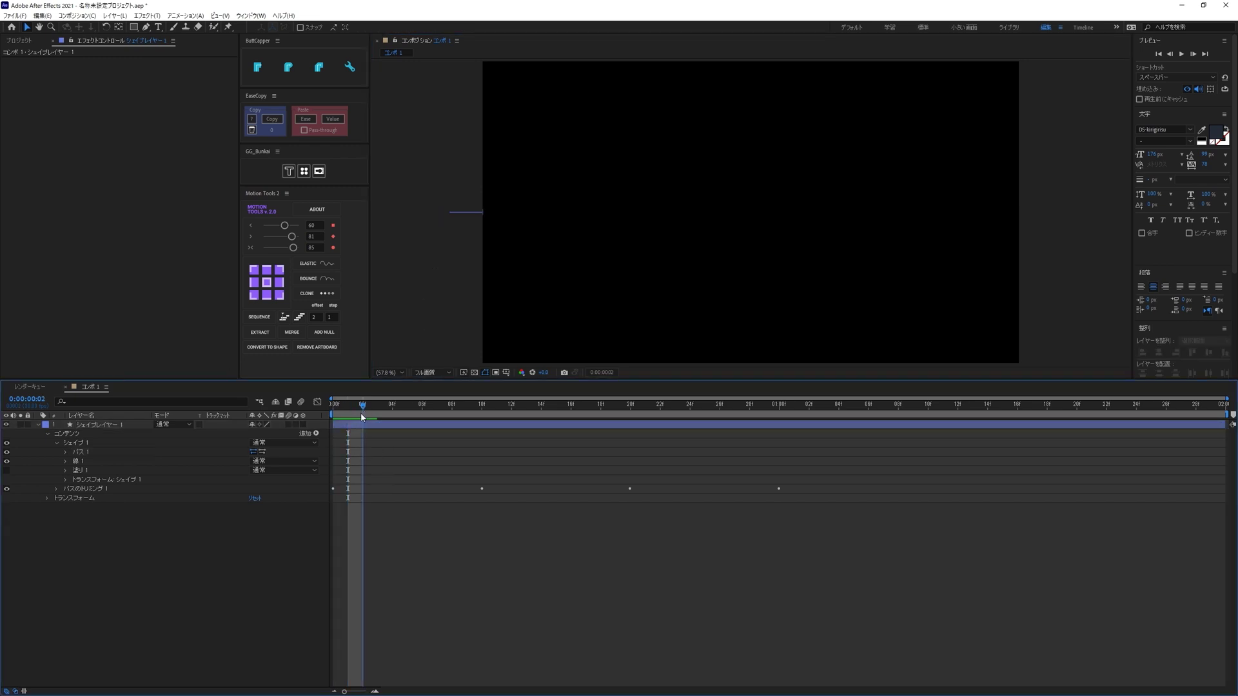
key(Page_Down)
key(Page_Up)
key(Page_Up)
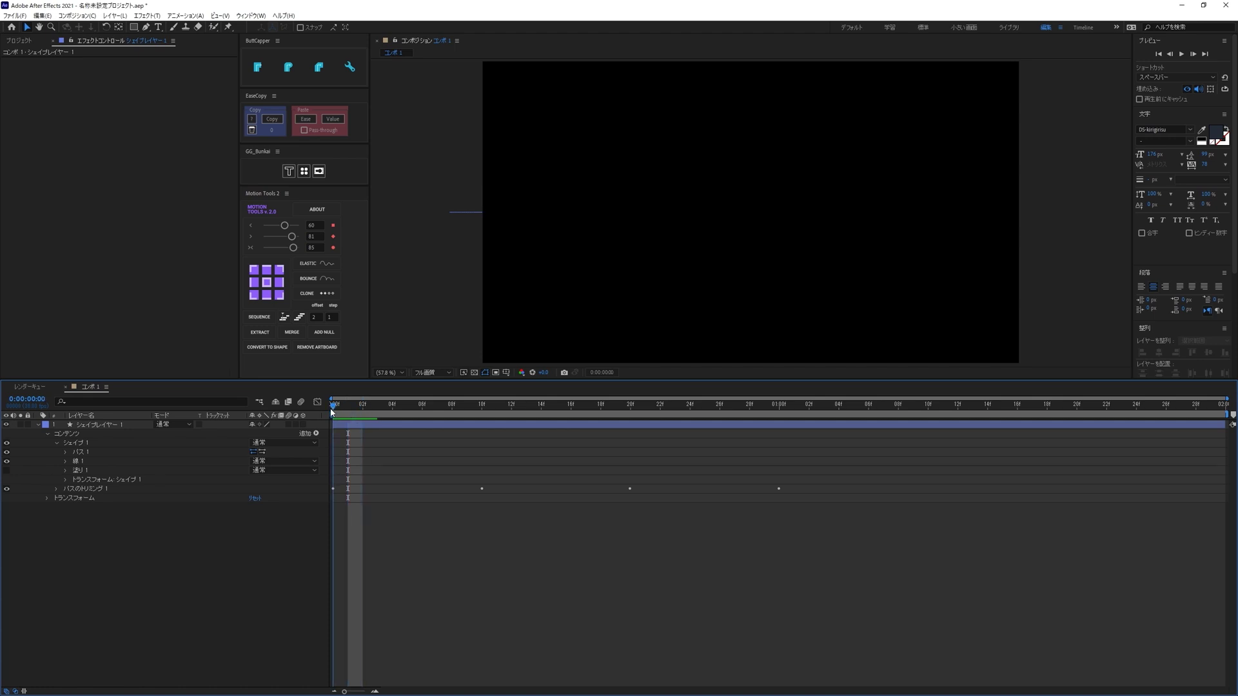
key(Page_Down)
key(Page_Up)
drag(331, 410, 346, 414)
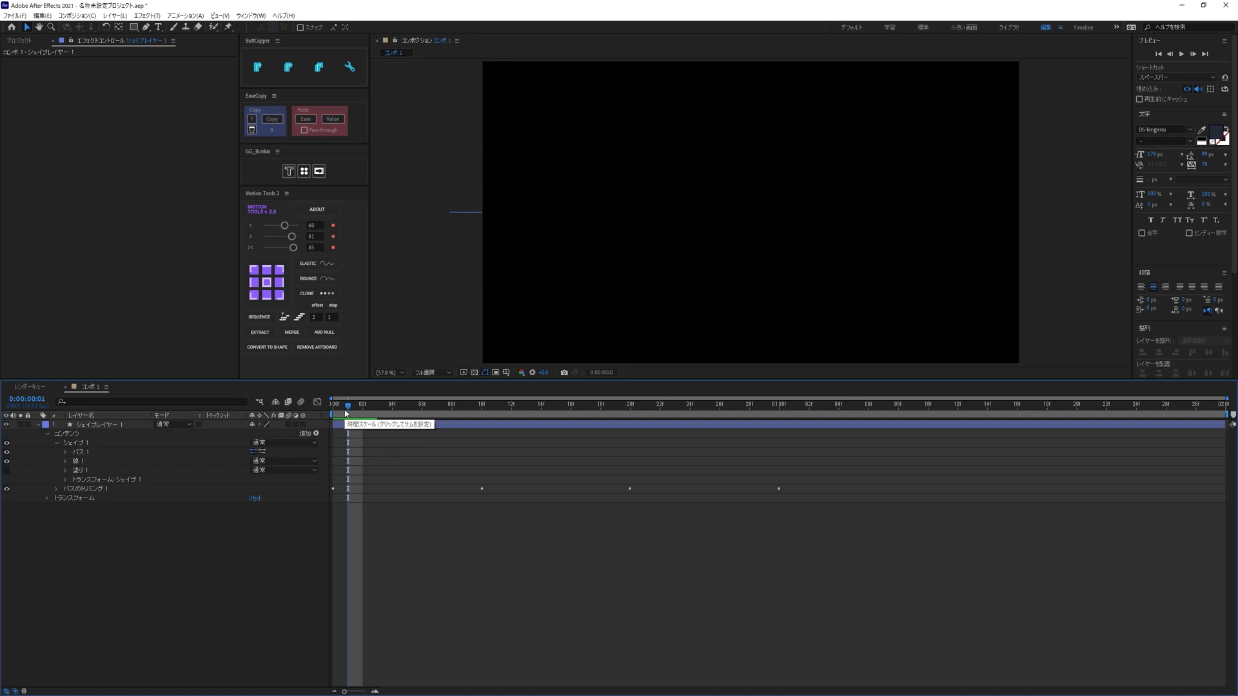
key(ctrl+z)
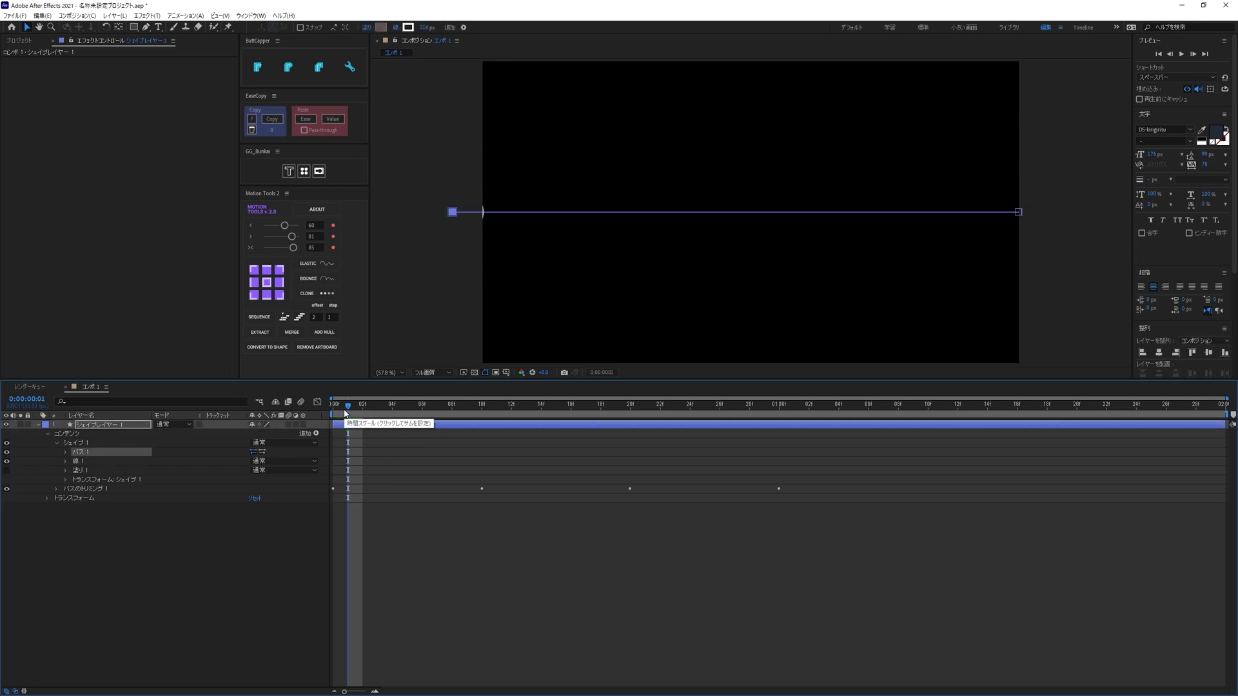
click(359, 441)
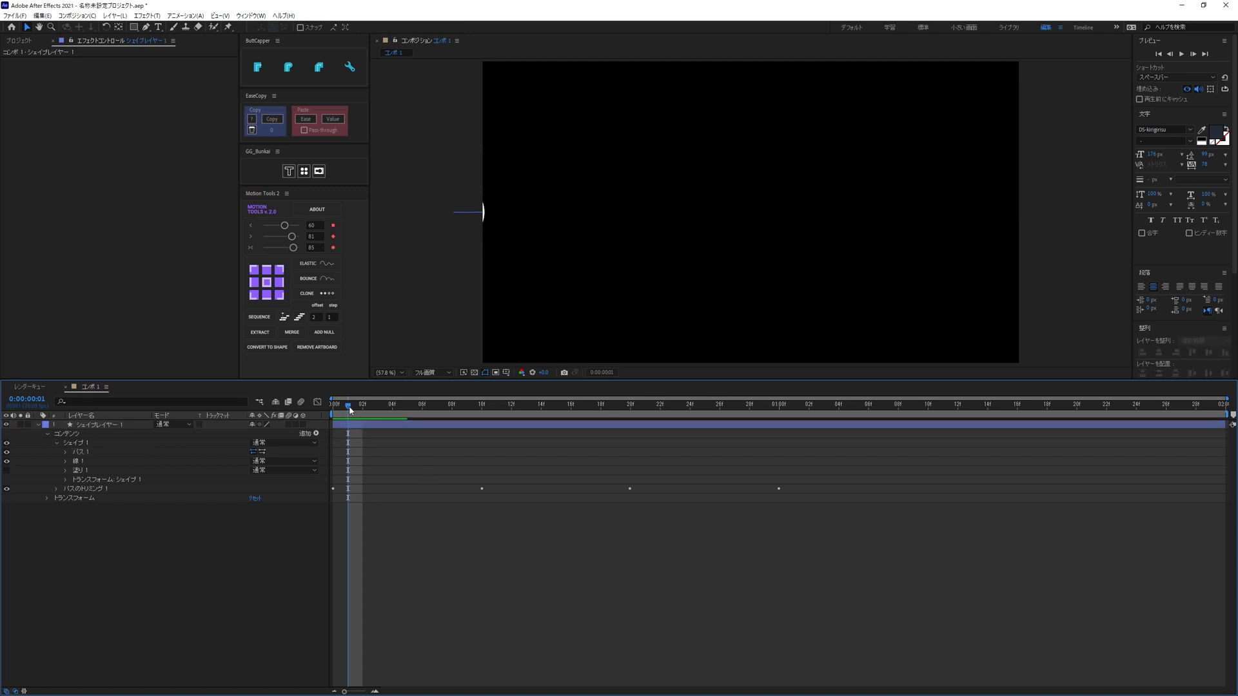
mouse_move(351, 411)
mouse_down()
mouse_move(442, 427)
mouse_move(353, 426)
mouse_up()
click(354, 425)
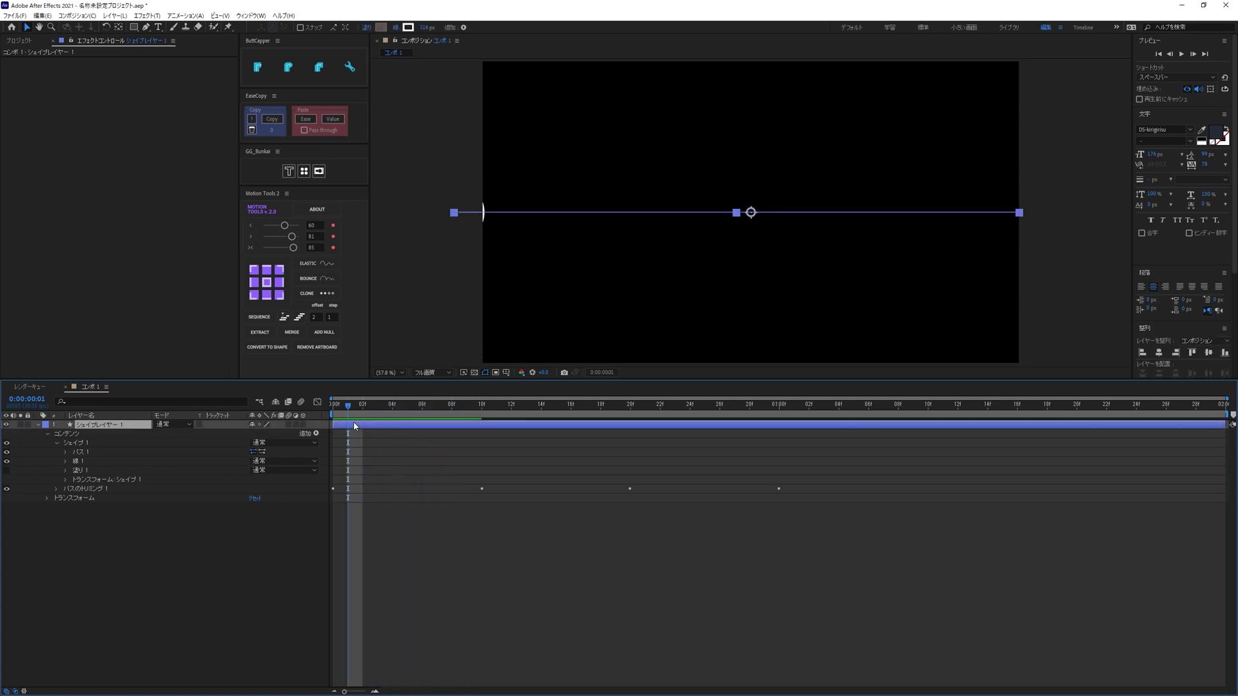
click(116, 454)
drag(432, 188, 474, 261)
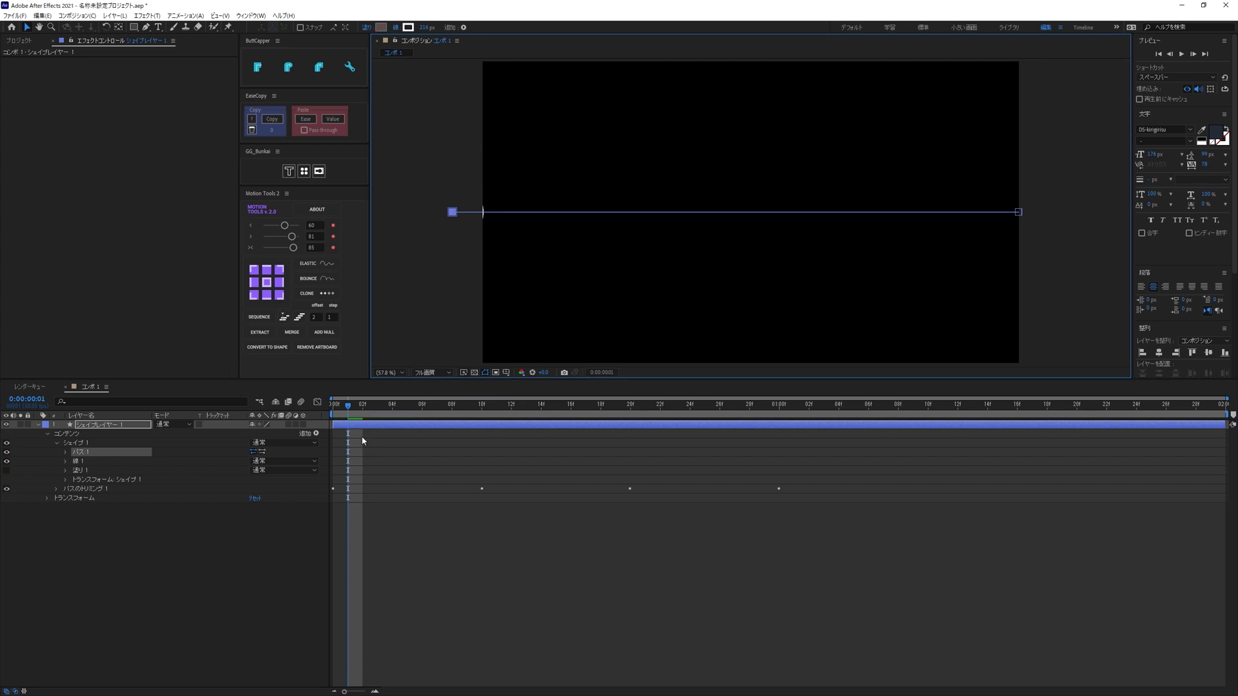
key(space)
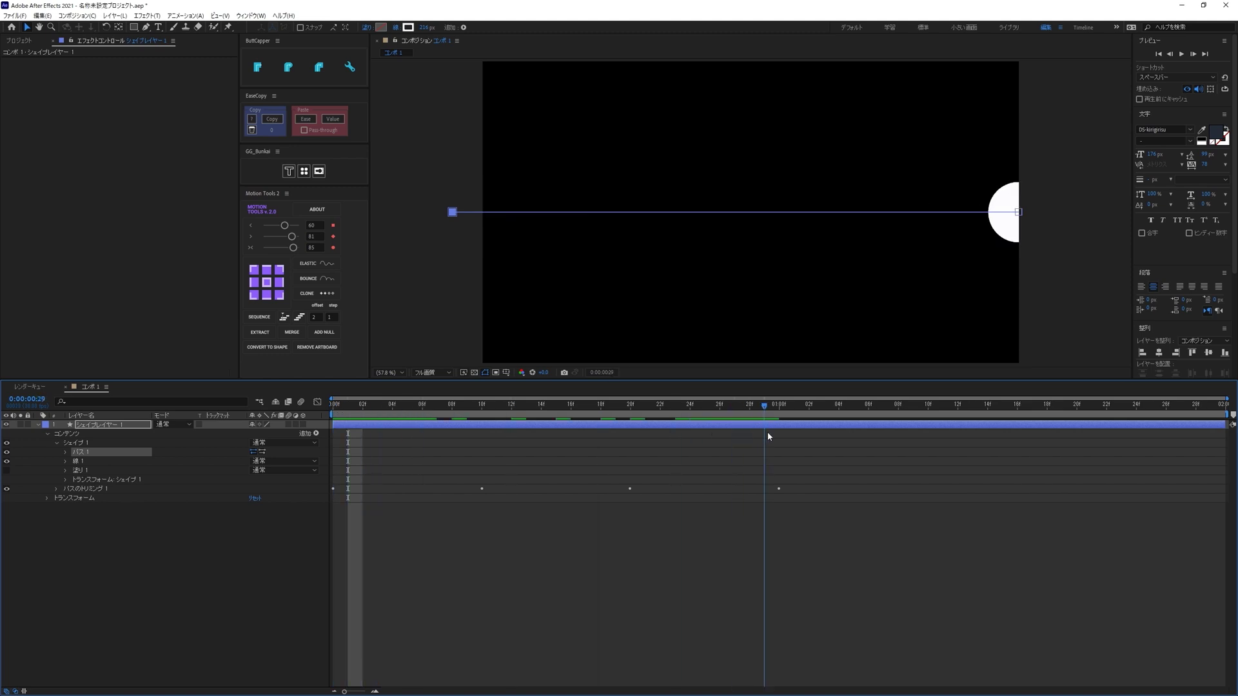
key(Page_Up)
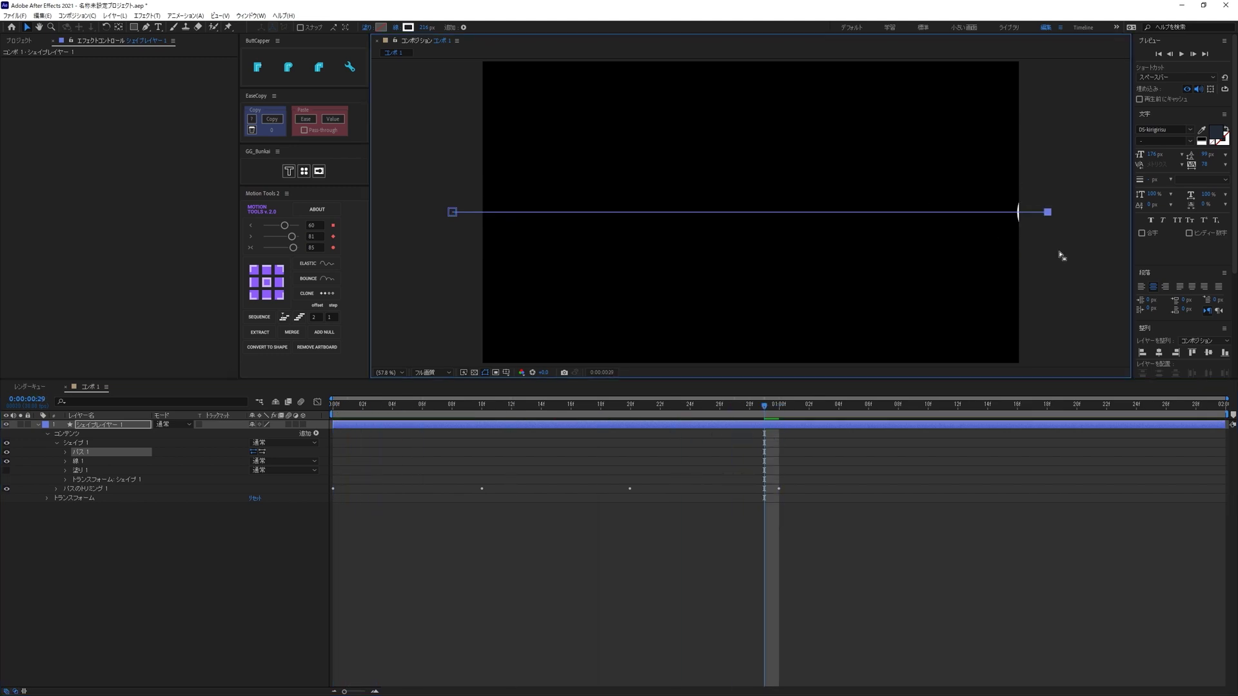
click(748, 459)
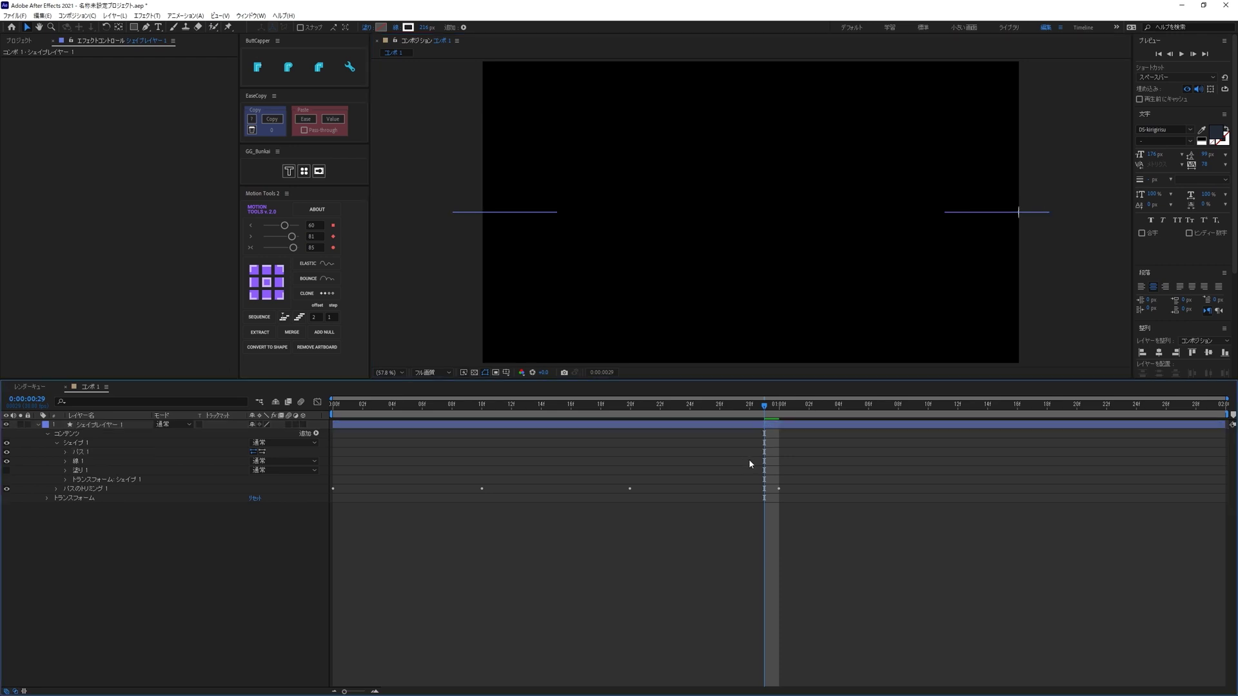
click(750, 408)
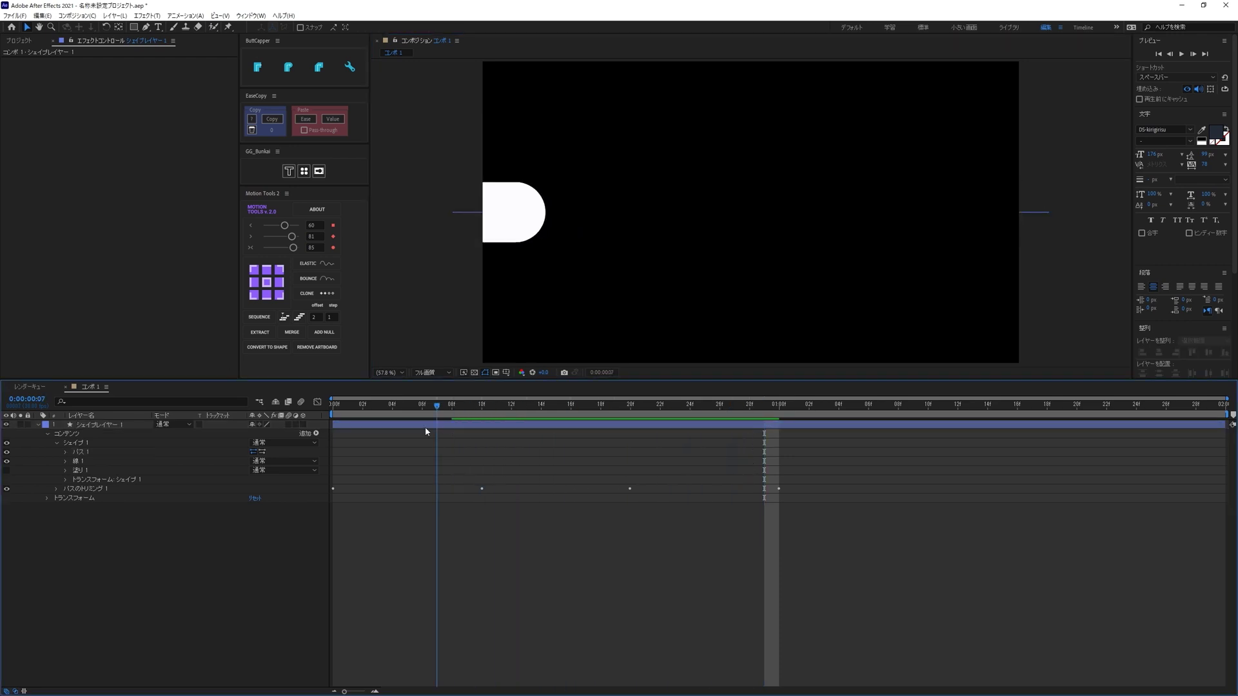
drag(752, 413, 332, 406)
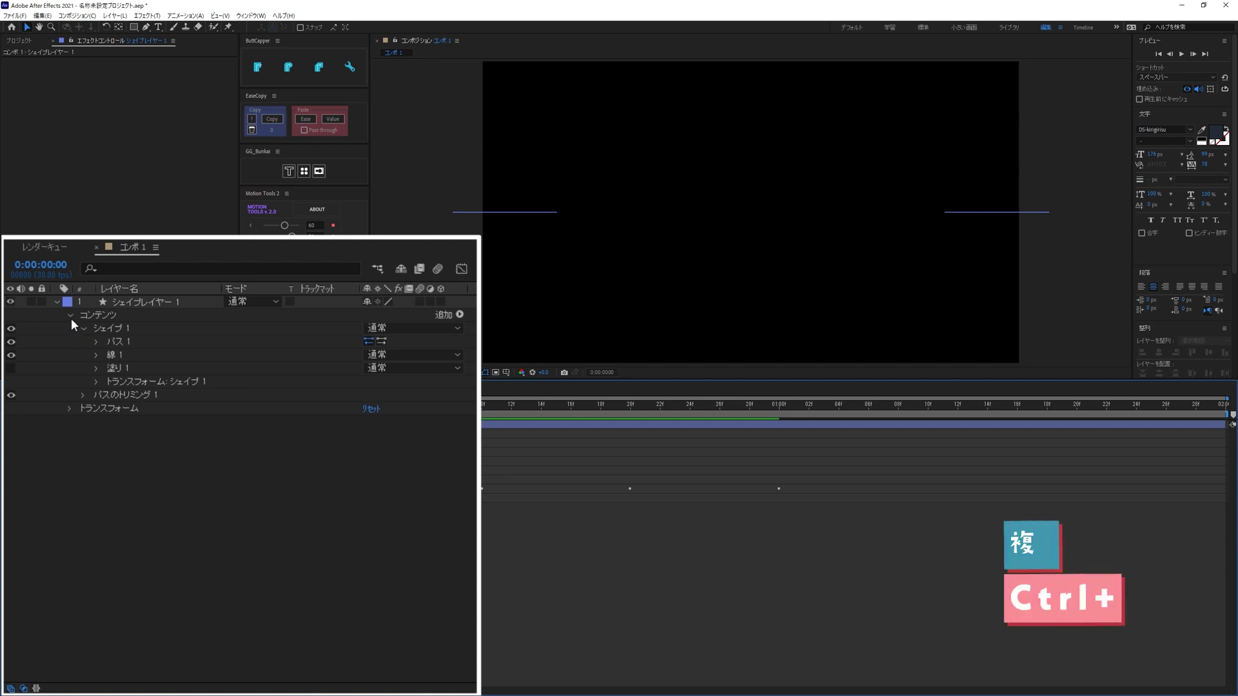
Collapse the line layer, duplicate it, and show only the copy's Position
click(70, 317)
click(58, 303)
click(122, 303)
key(ctrl+d)
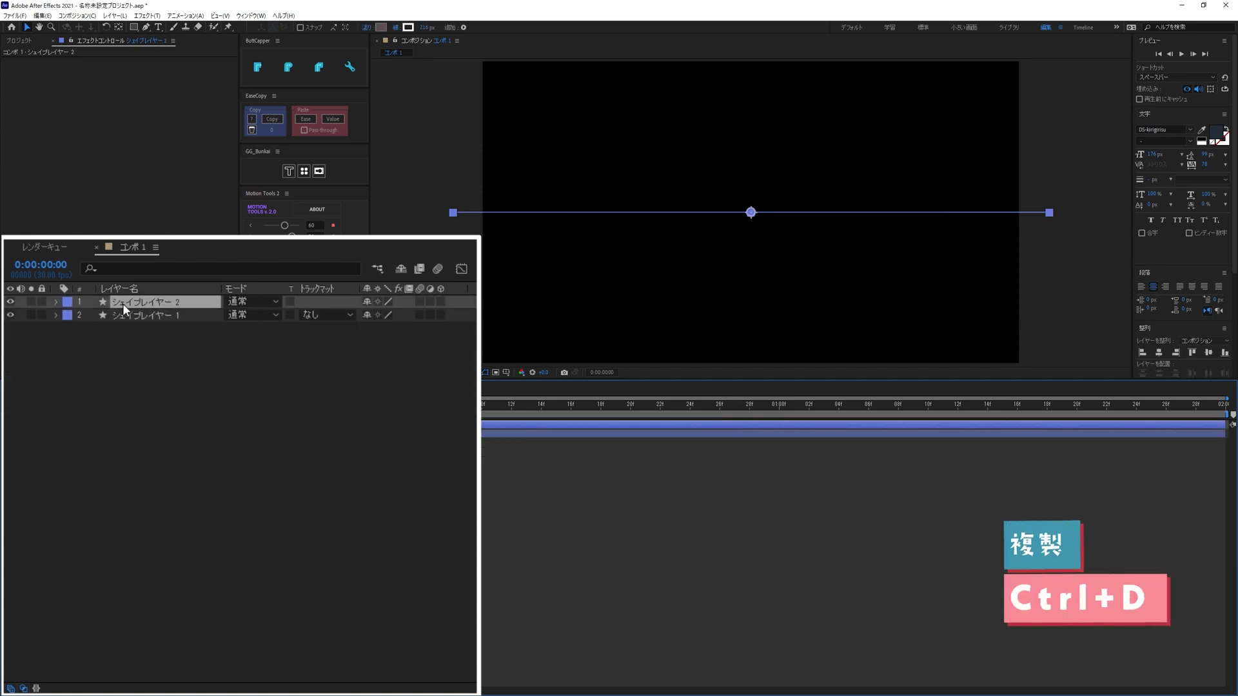
key(p)
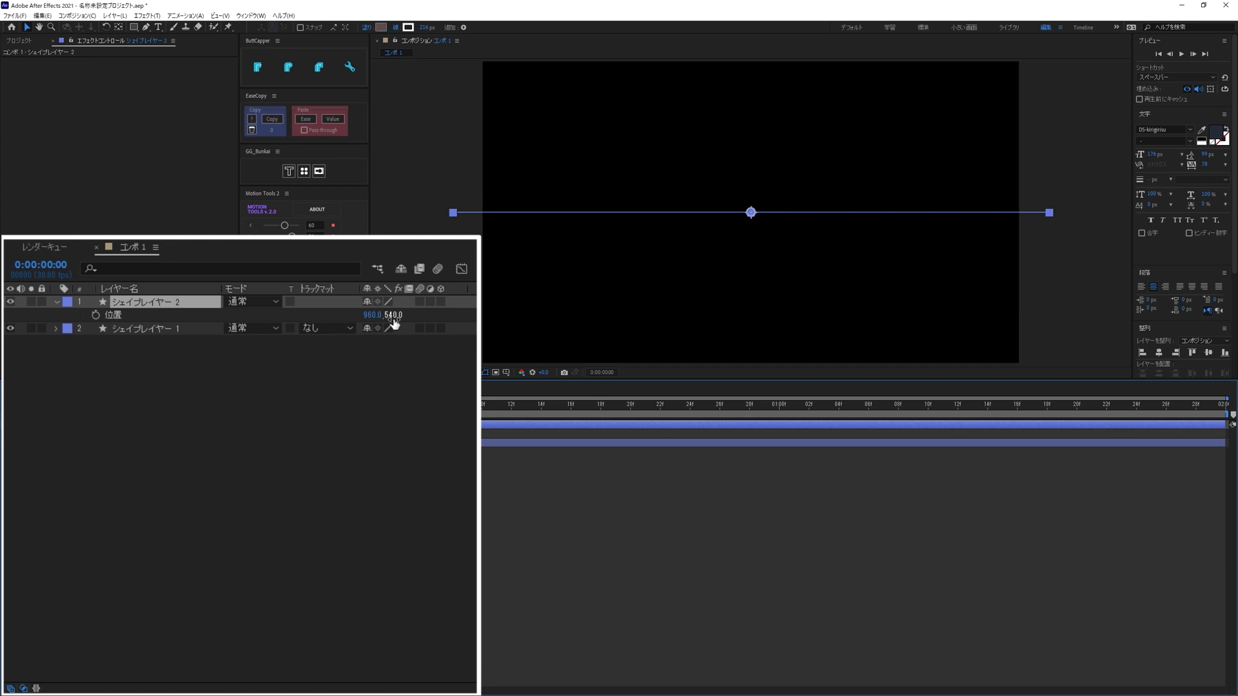
At frame 13, raise the copy to position 960, 324 by entering 540-216
drag(484, 412, 527, 414)
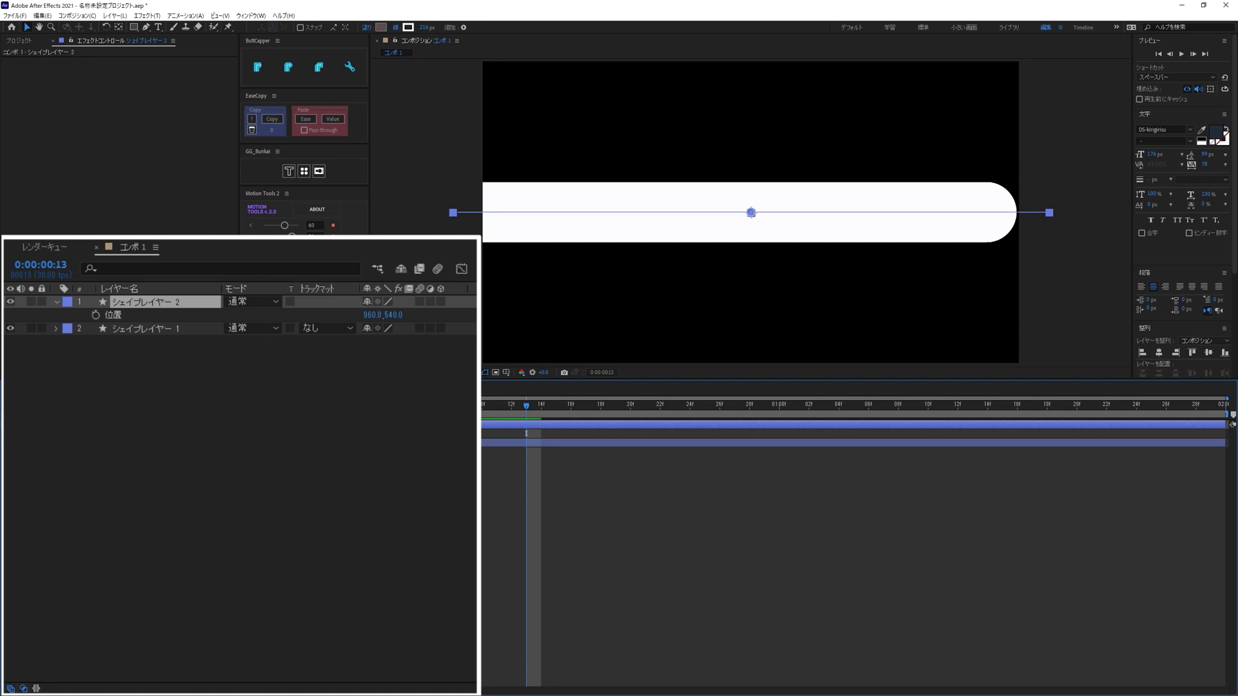
click(393, 315)
key(Right)
text(-216)
key(Return)
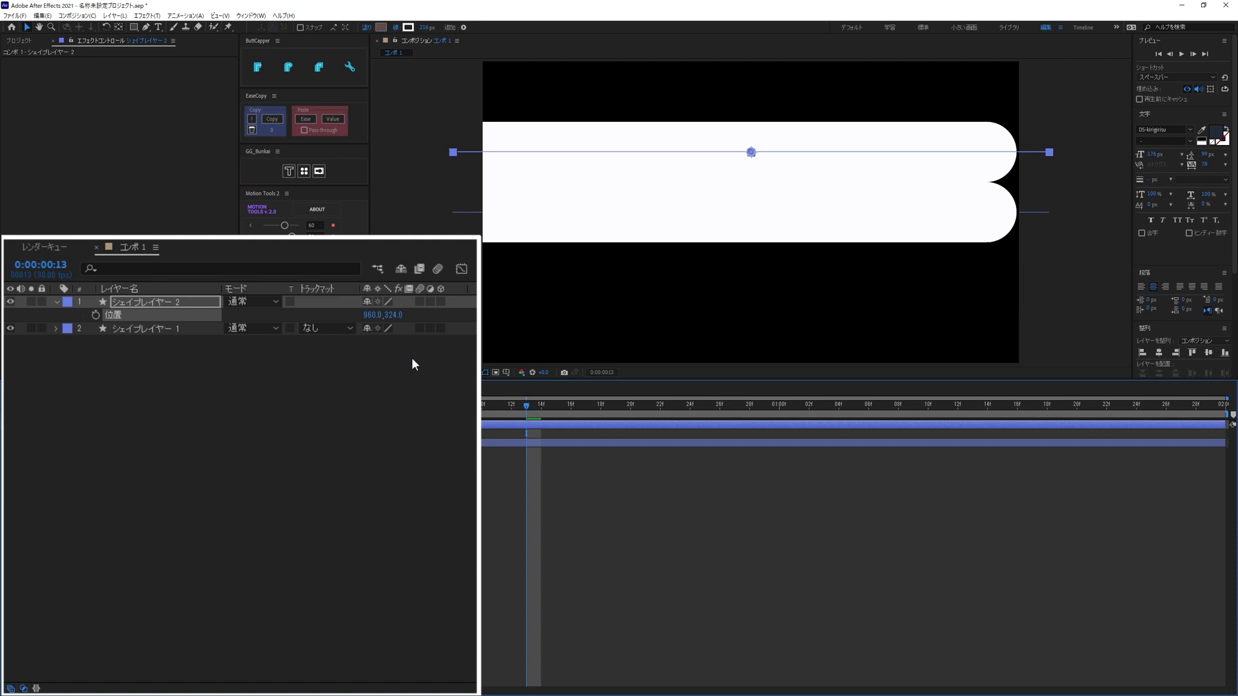
click(164, 308)
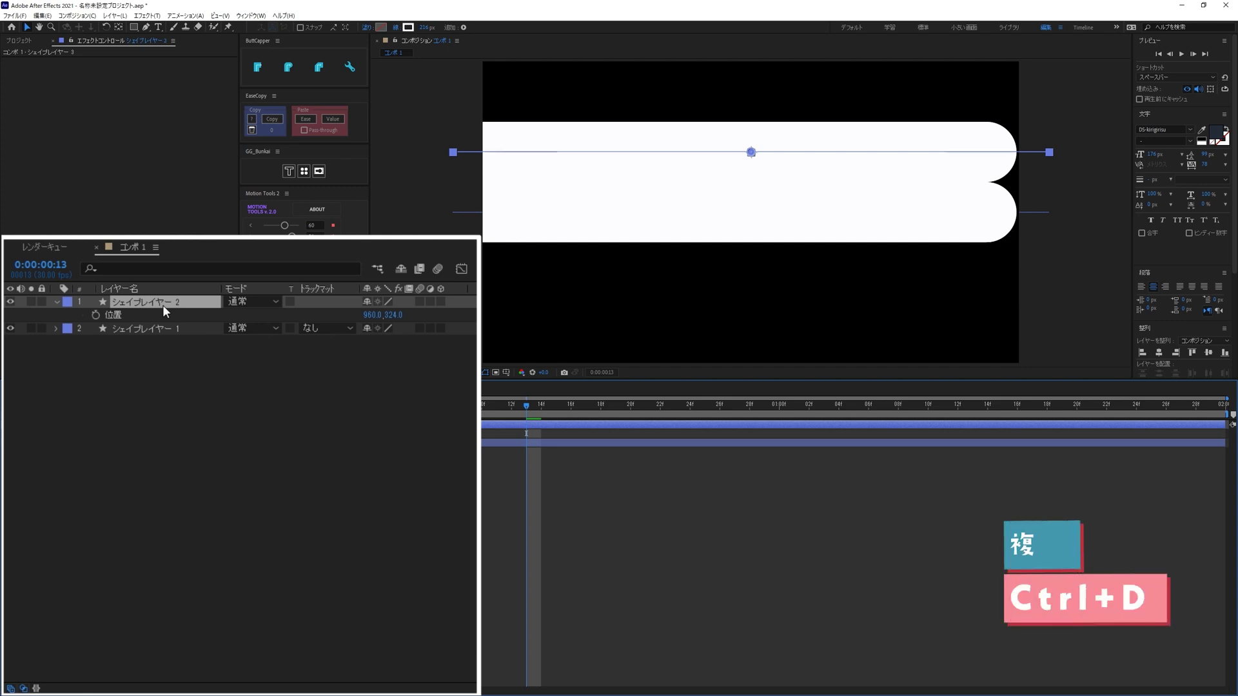
Duplicate the raised line layer, set the copy's Position Y to 324-216 (108), and collapse the rows
key(ctrl+d)
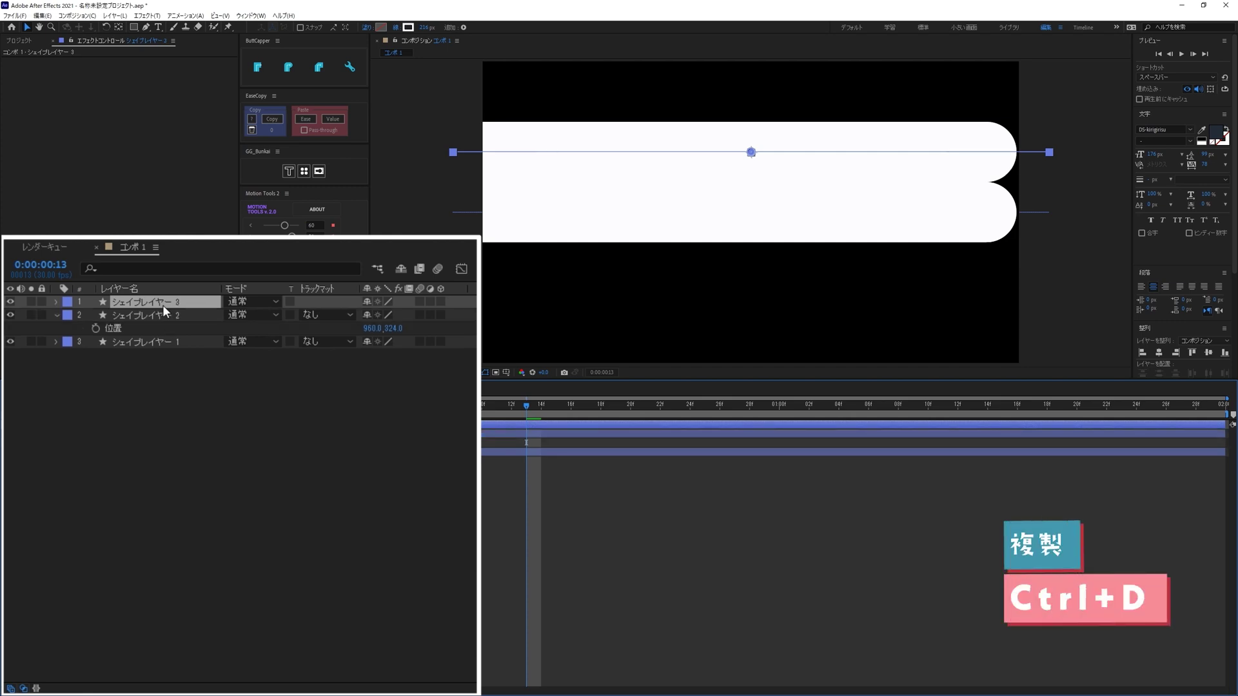
key(p)
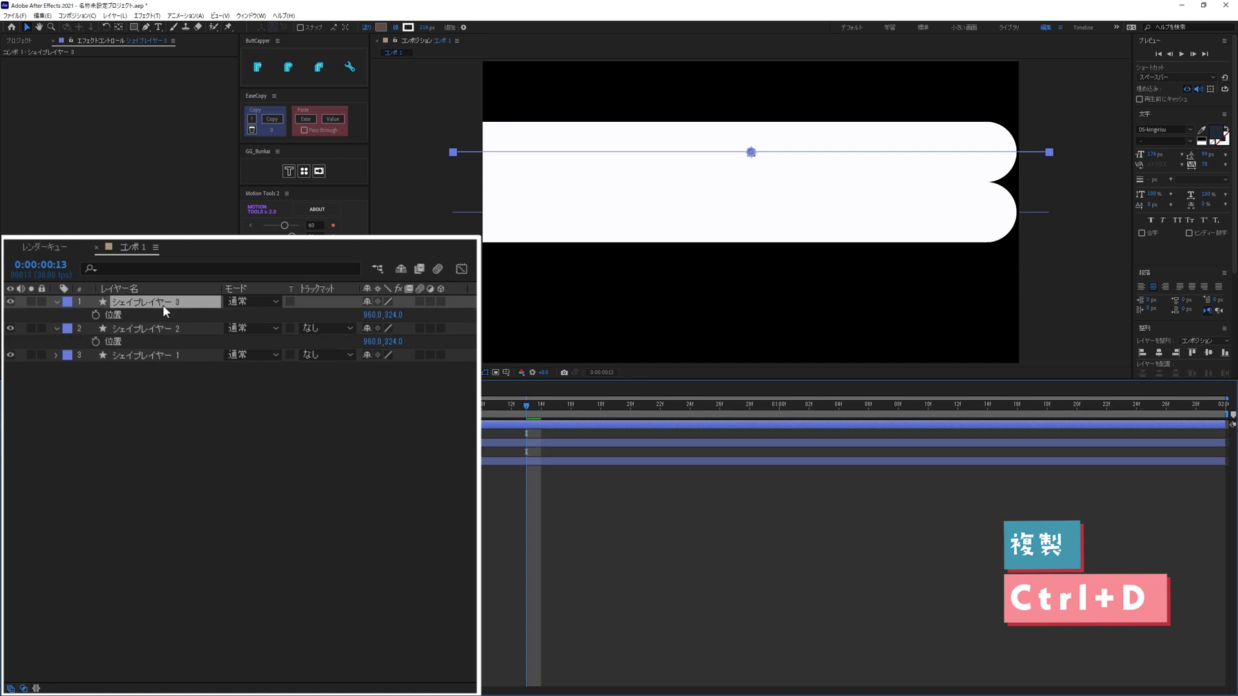
click(391, 315)
key(End)
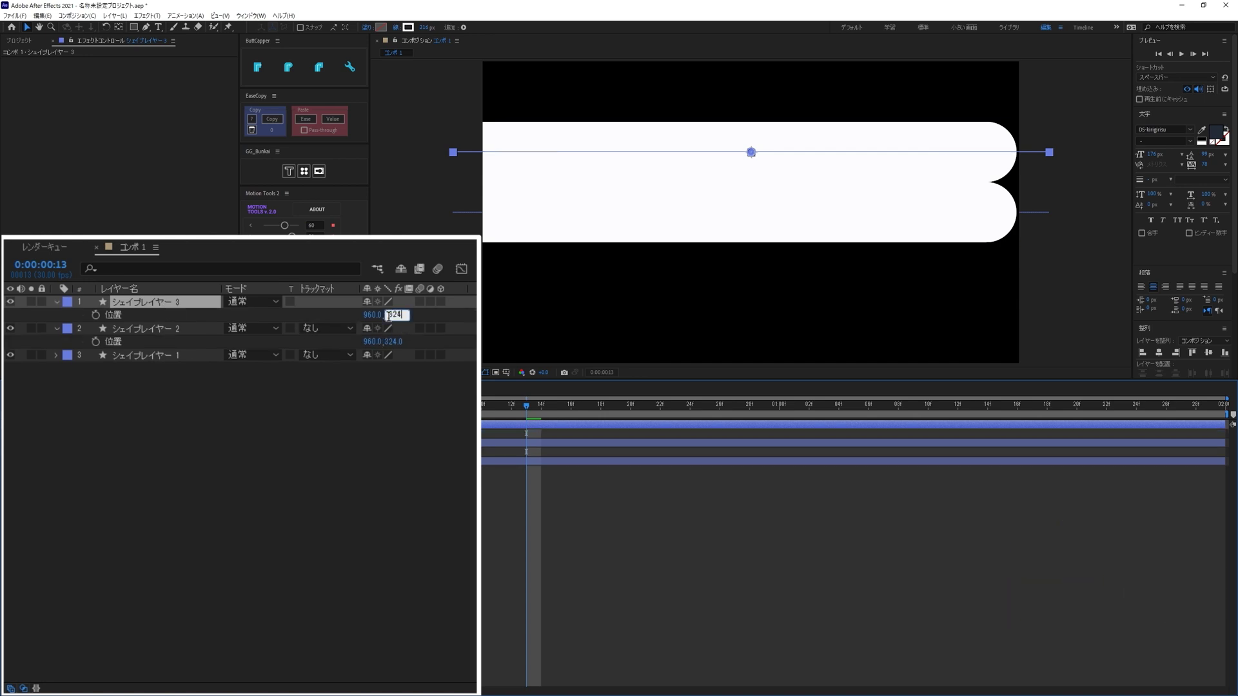
text(-216)
key(Return)
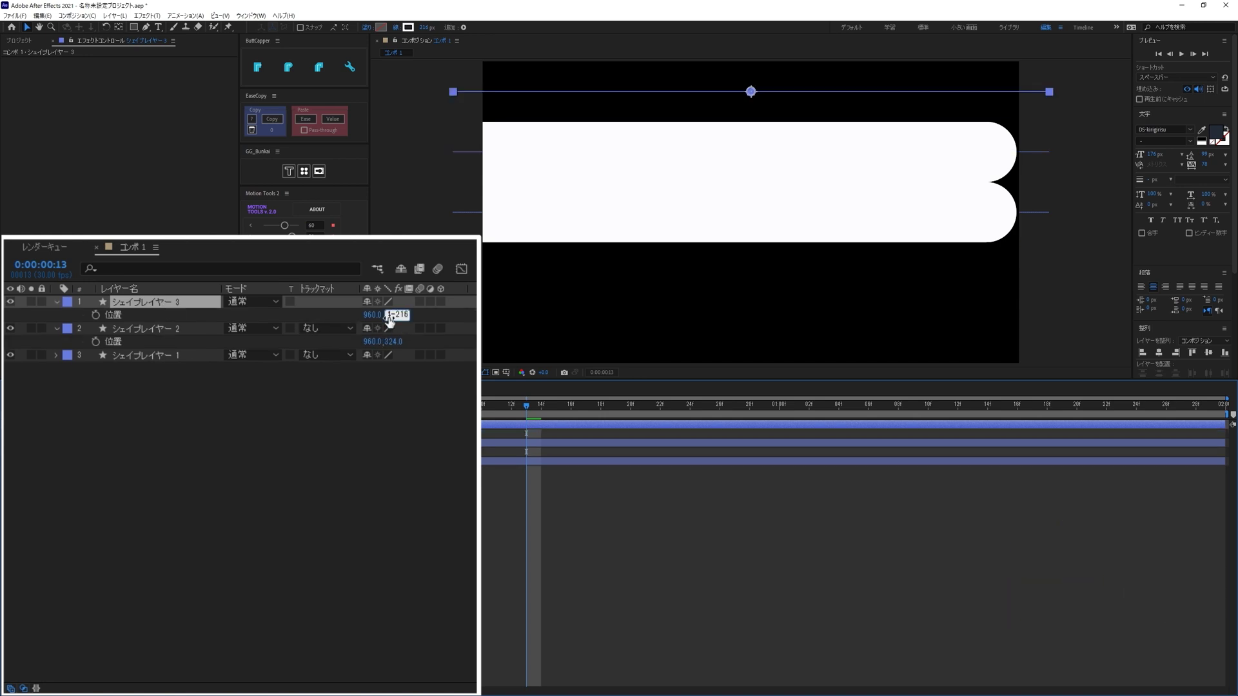
click(386, 454)
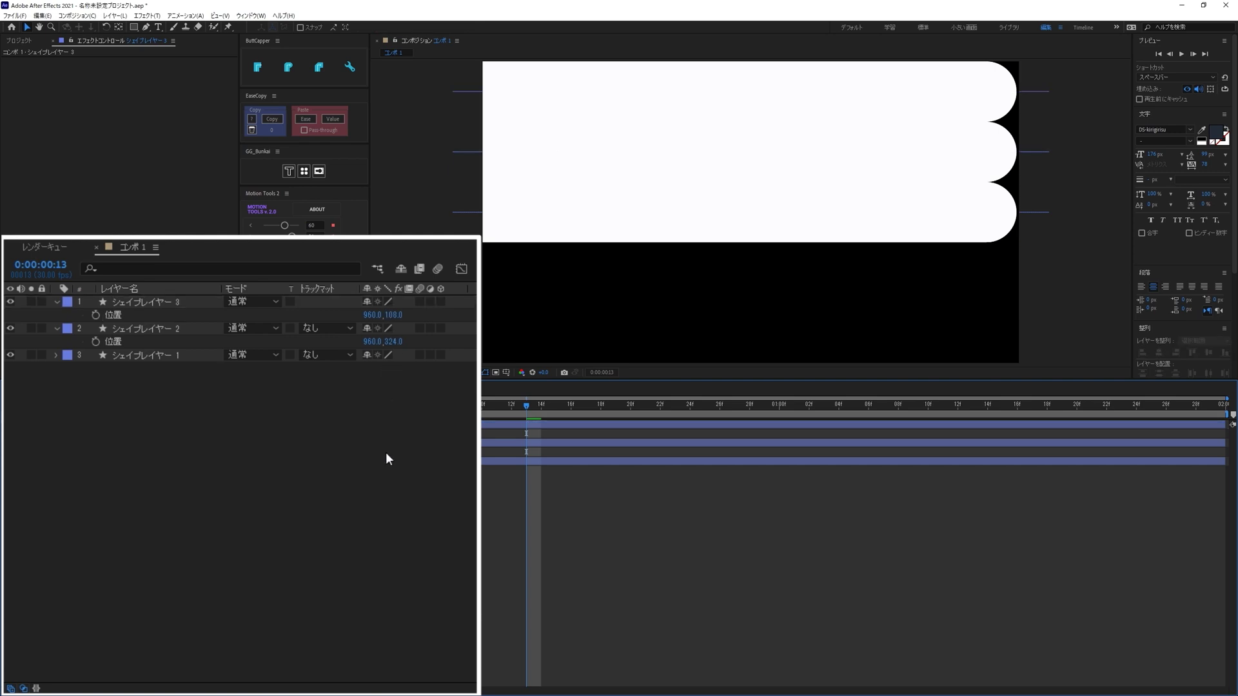
click(56, 329)
click(57, 301)
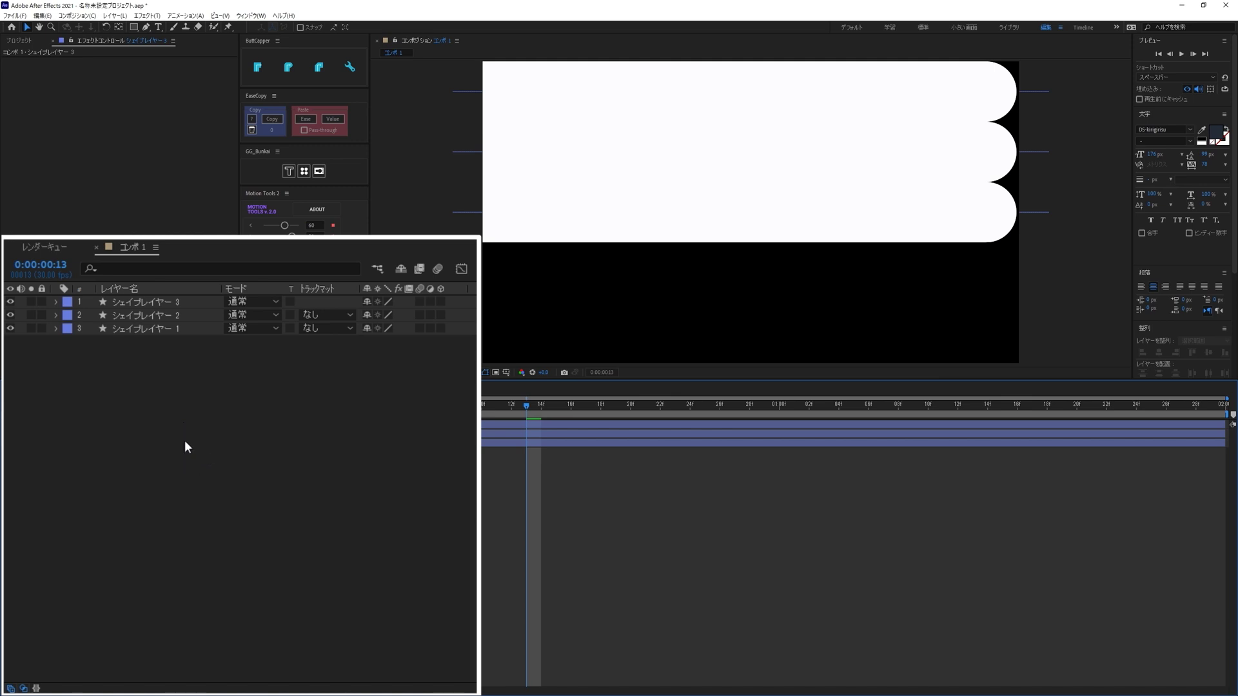
Duplicate the centre line layer and lower the original to Position Y 540+213
click(141, 329)
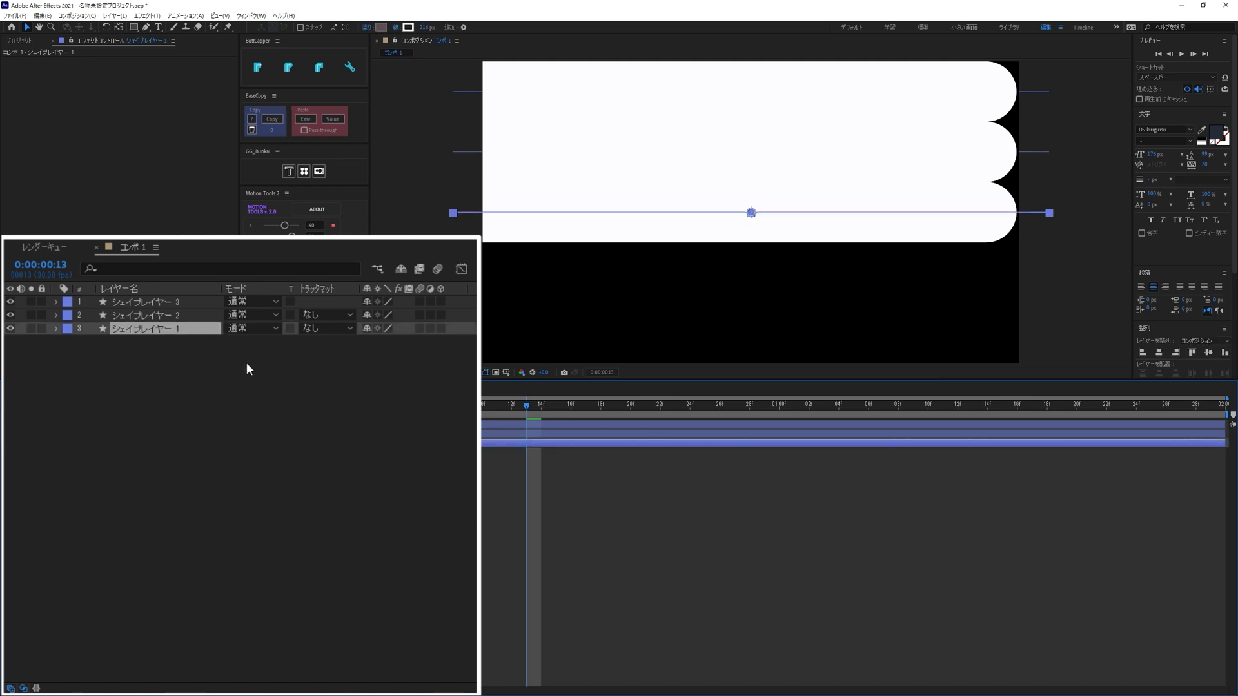
key(ctrl+d)
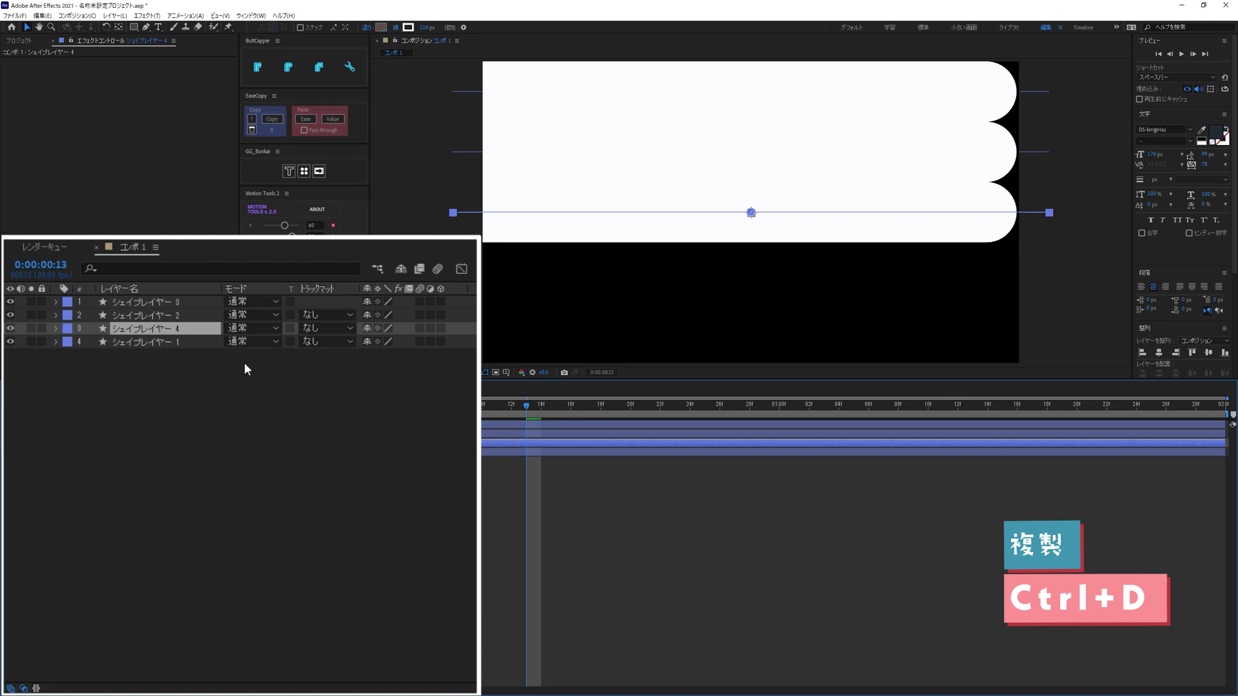
click(177, 343)
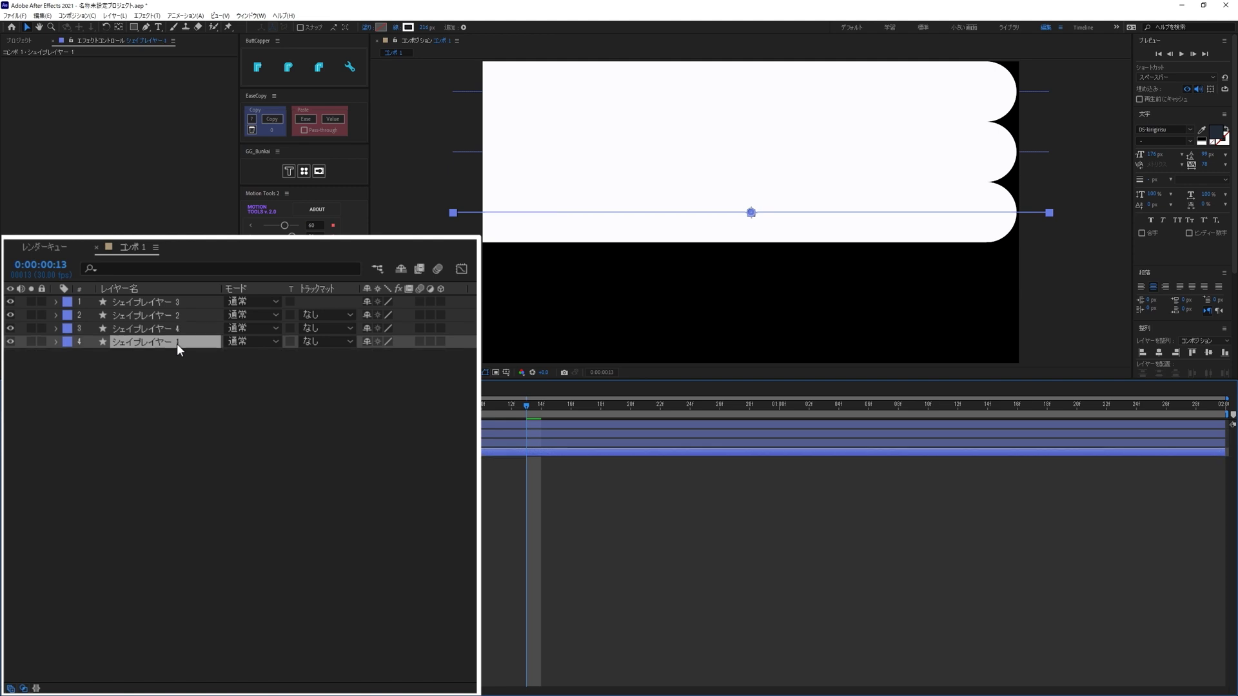
key(p)
click(390, 354)
text(540+213)
key(Return)
Duplicate the lowered layer and move the bottom original down 216 to Position Y 972
click(194, 343)
key(ctrl+d)
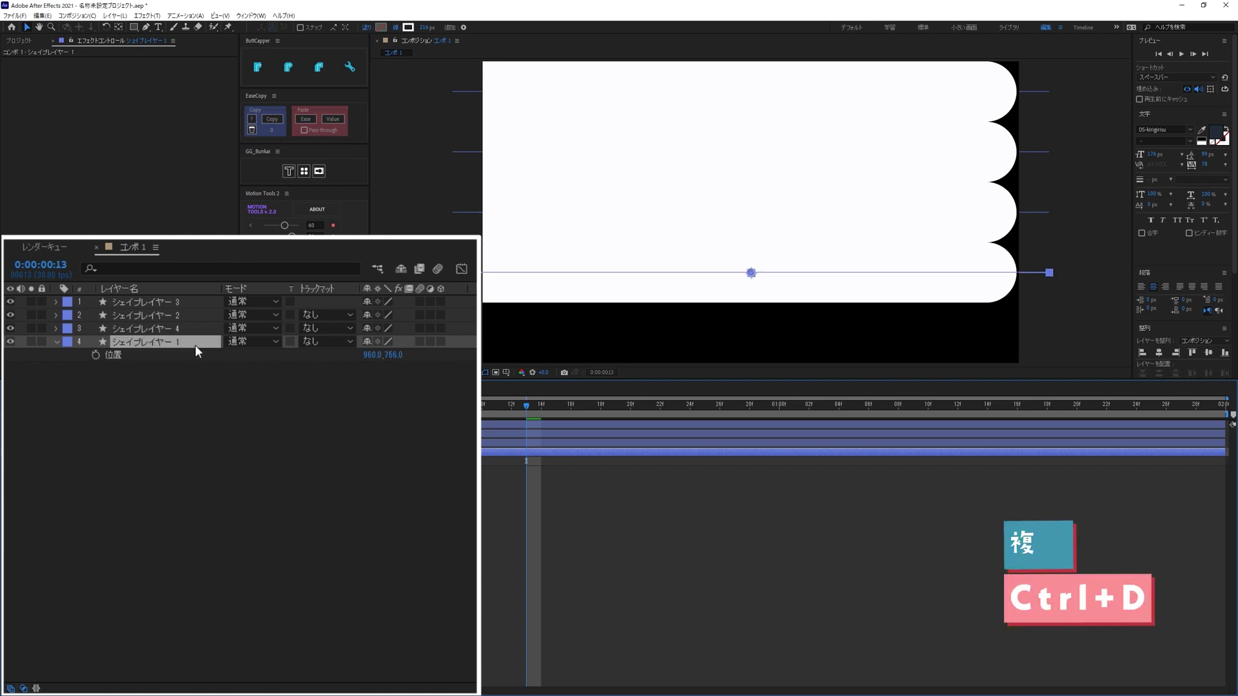
click(189, 355)
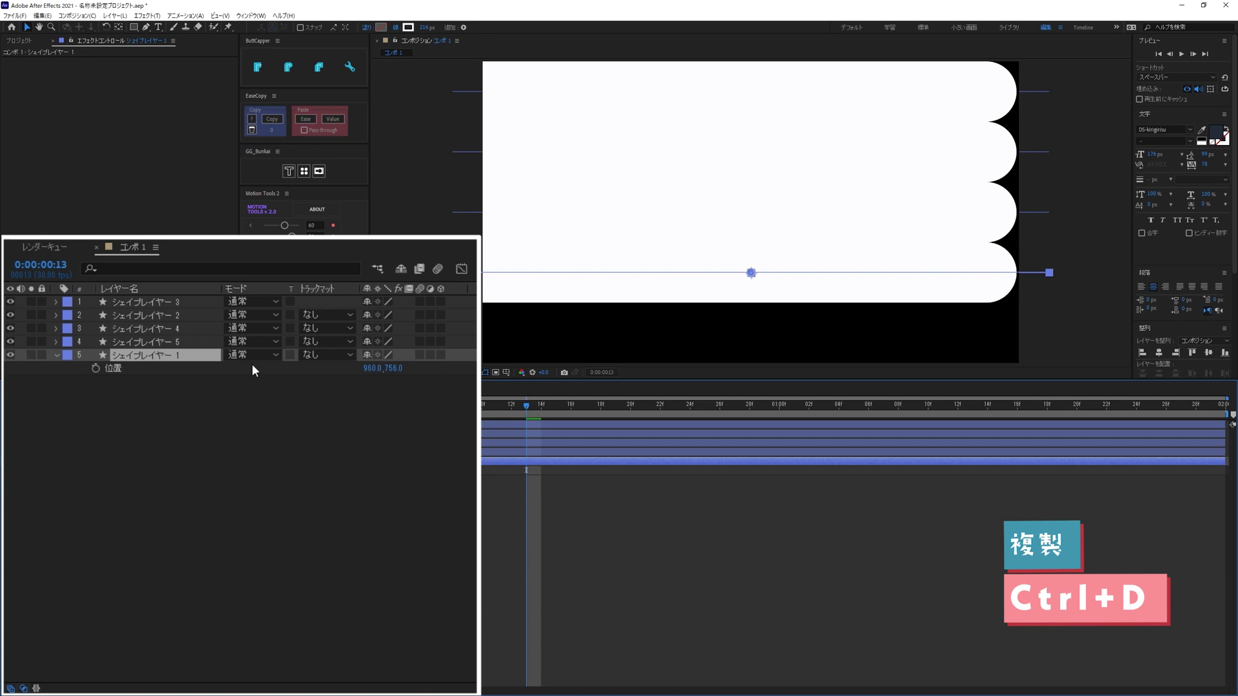
click(392, 368)
text(+2)
text(16)
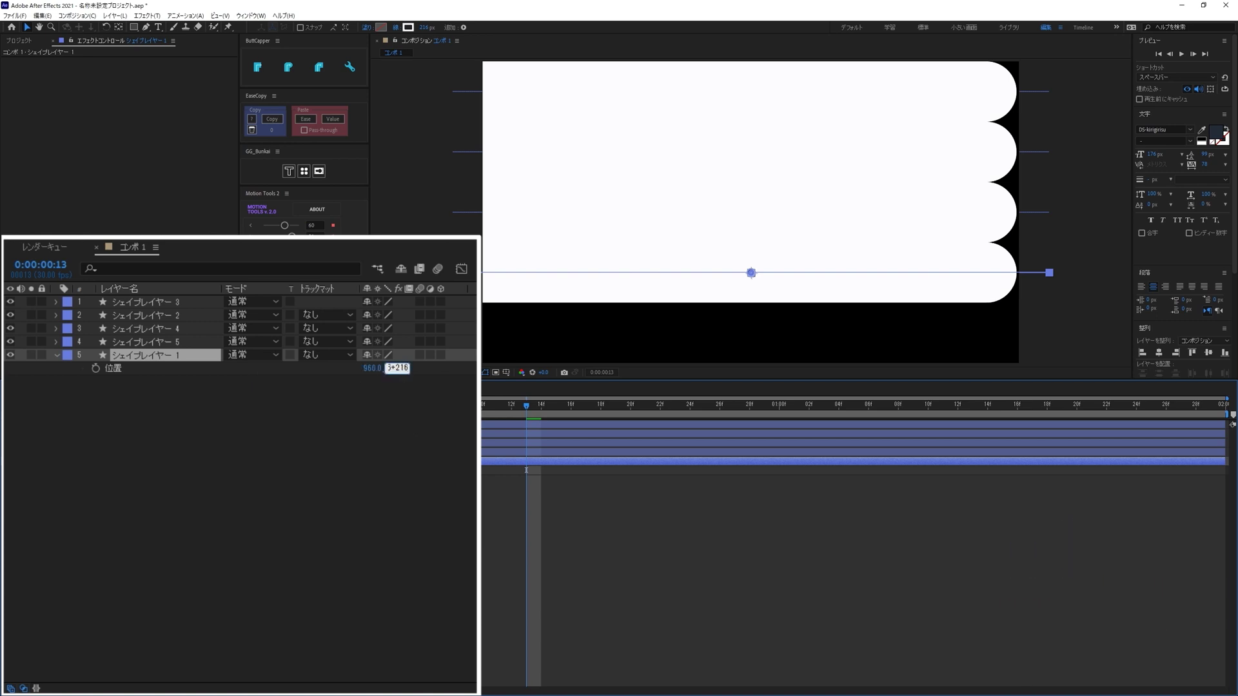
key(Return)
click(412, 427)
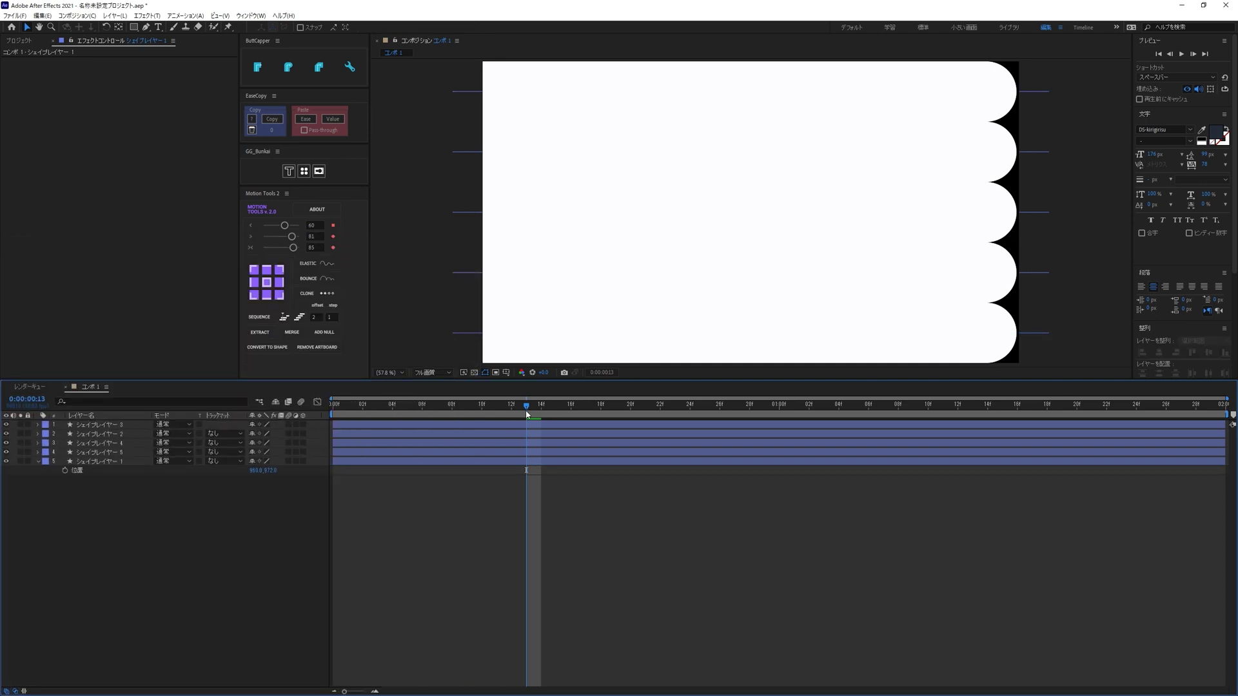
Preview the wipe, then delay the four outer bar layers by 2 frames
drag(526, 405, 779, 406)
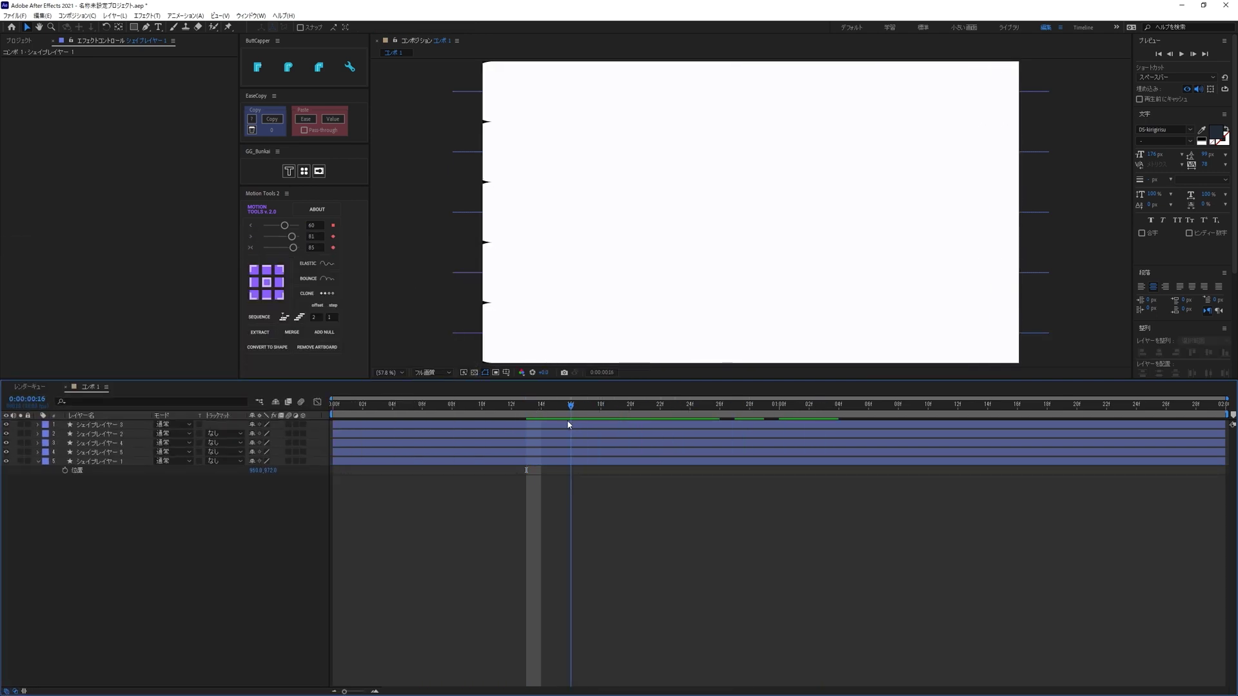
key(space)
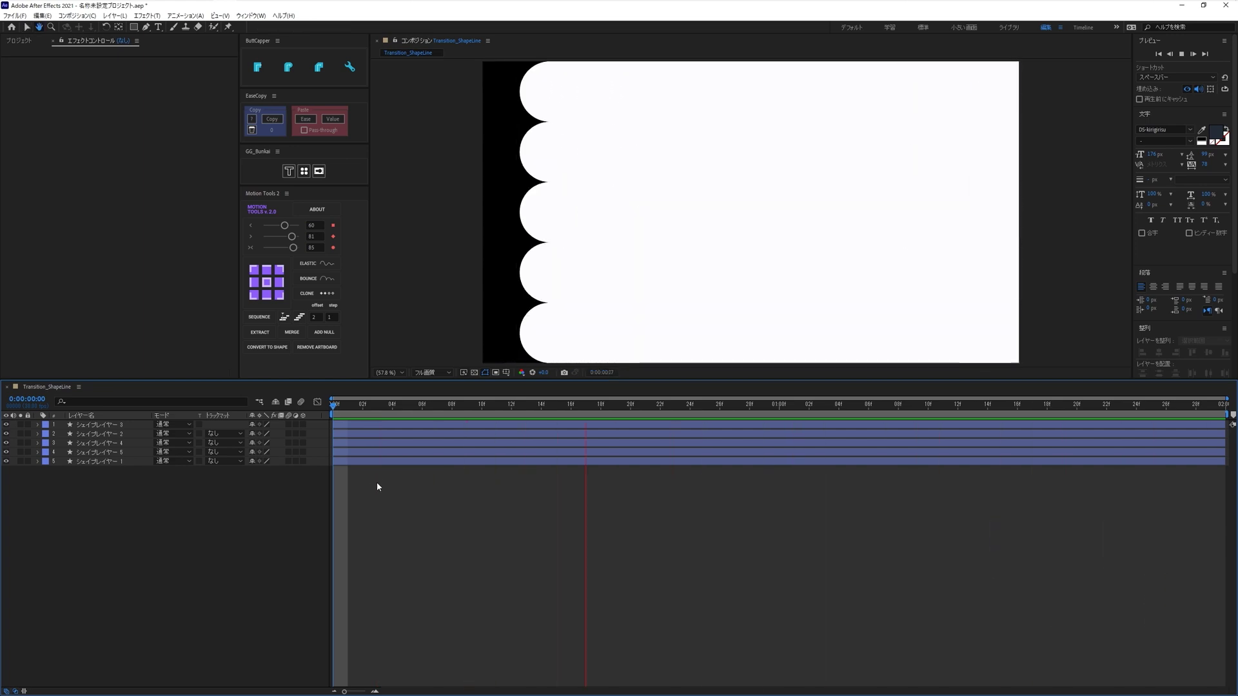
key(space)
click(342, 436)
ctrl+click(345, 452)
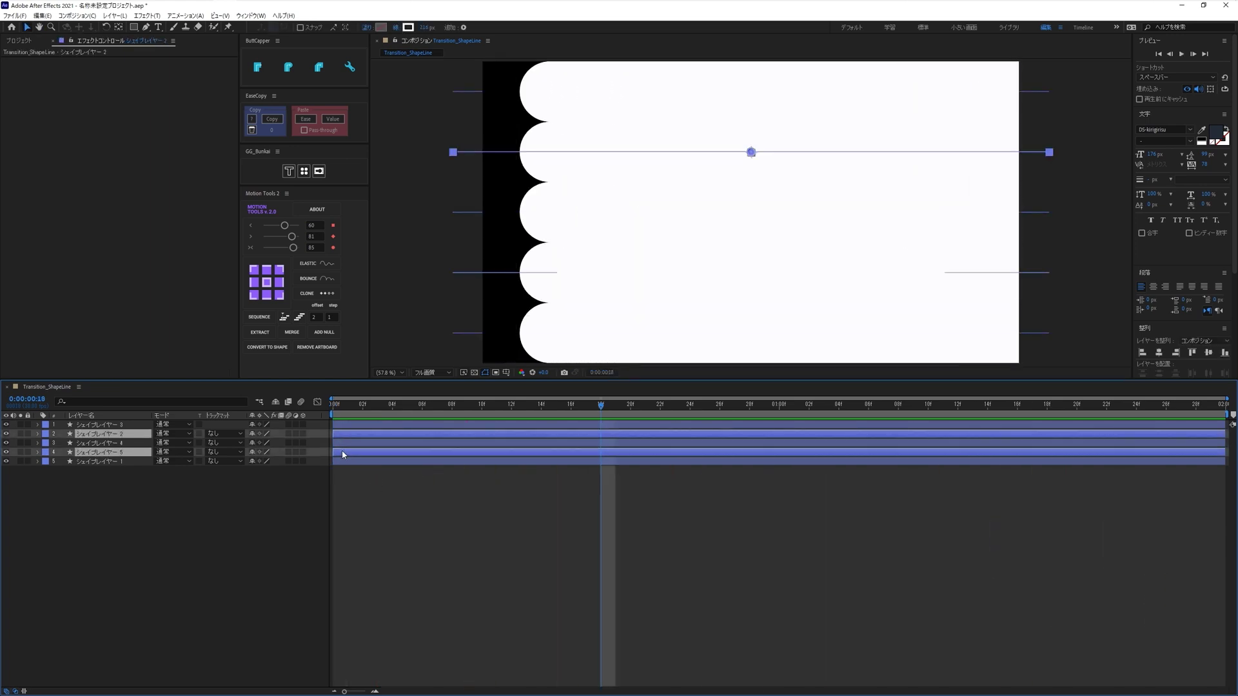
ctrl+click(346, 424)
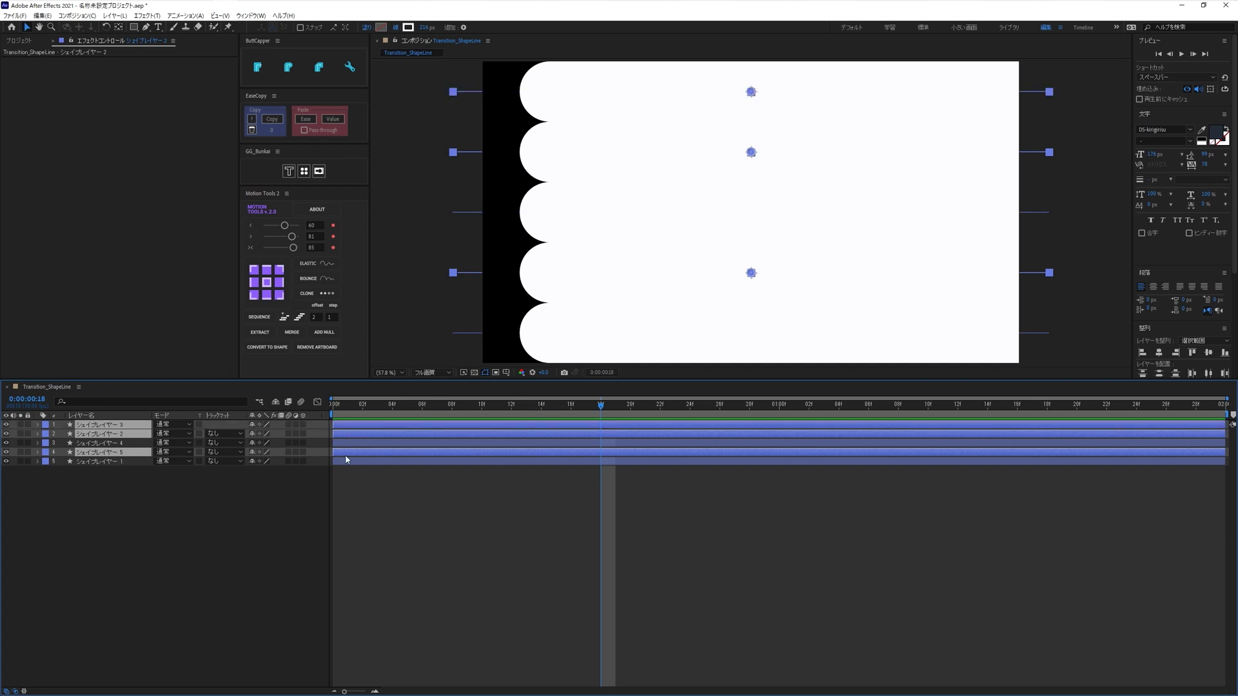
ctrl+click(346, 459)
drag(346, 454, 371, 454)
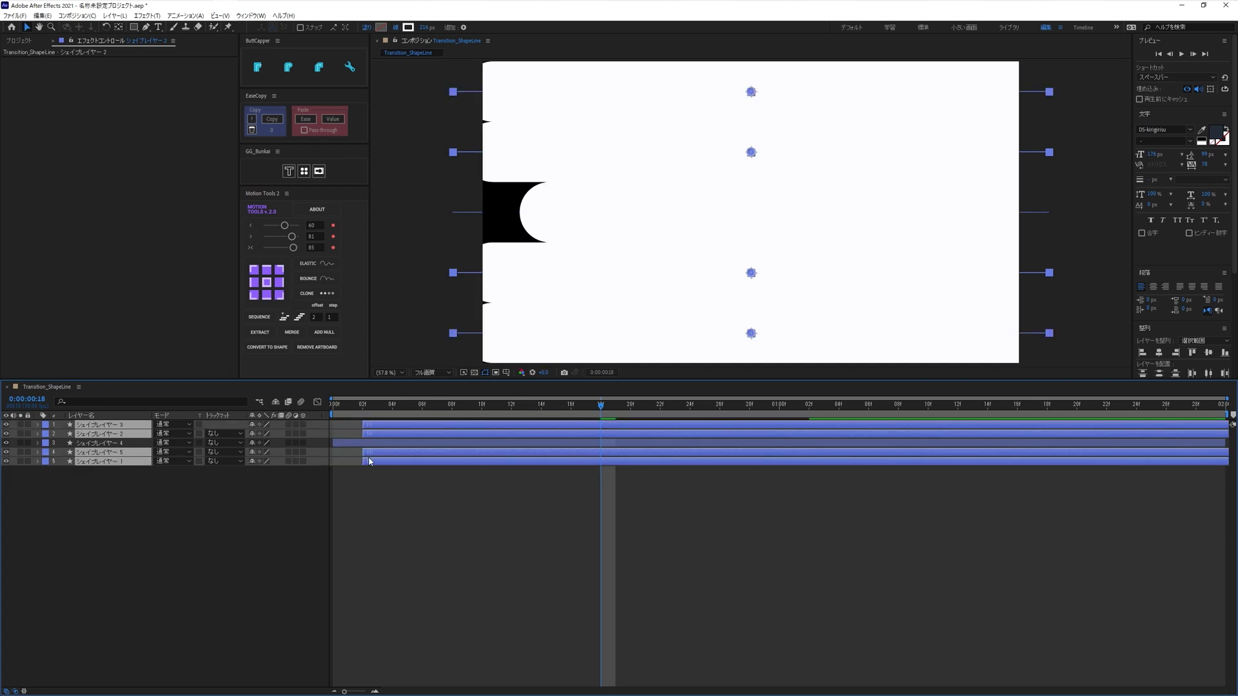
Delay the top and bottom bars 2 more frames to 4, and preview the stagger
ctrl+click(371, 454)
ctrl+click(370, 434)
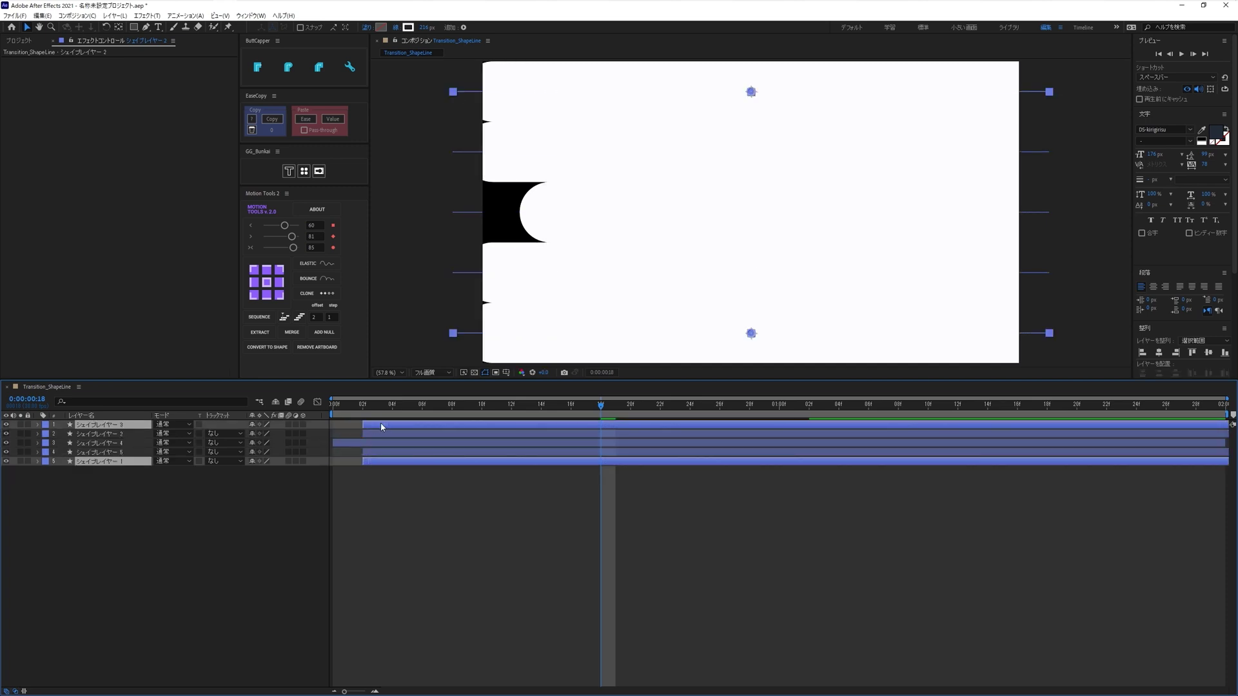
drag(379, 425, 402, 428)
key(space)
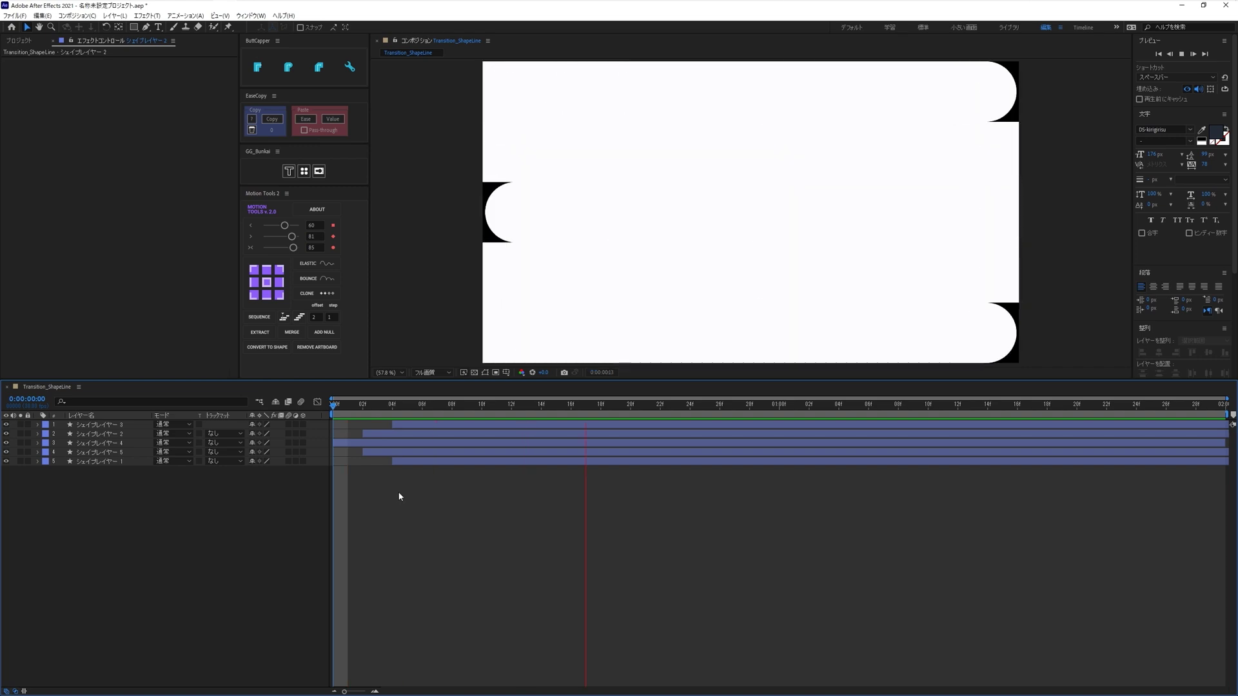
key(space)
drag(457, 414, 672, 415)
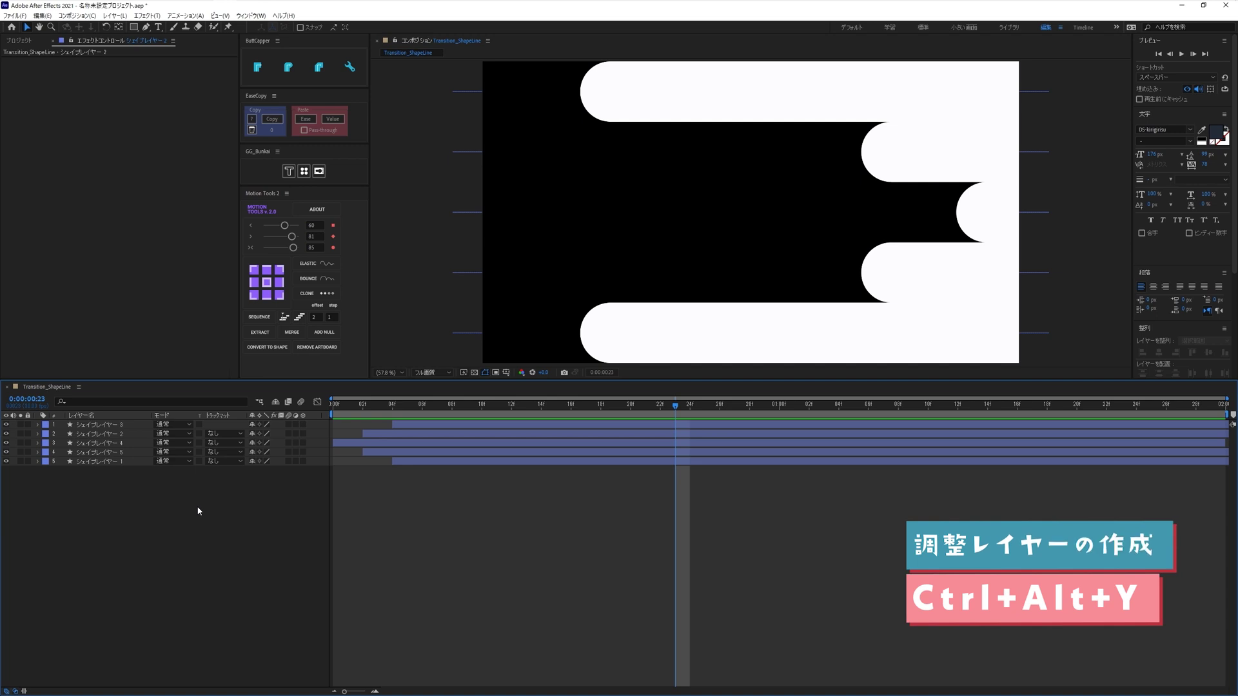
Add a new adjustment layer with an Echo effect set to -0.05 echo time
key(ctrl+alt+y)
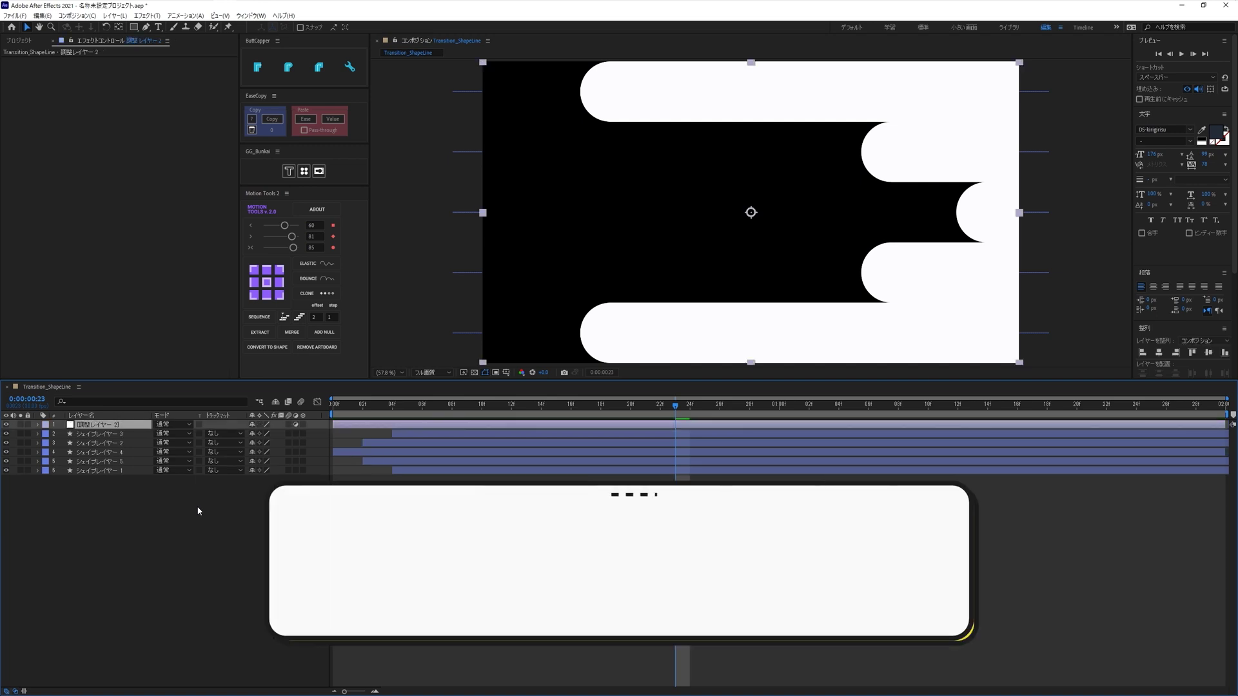
key(ctrl+space)
text(ech)
key(Return)
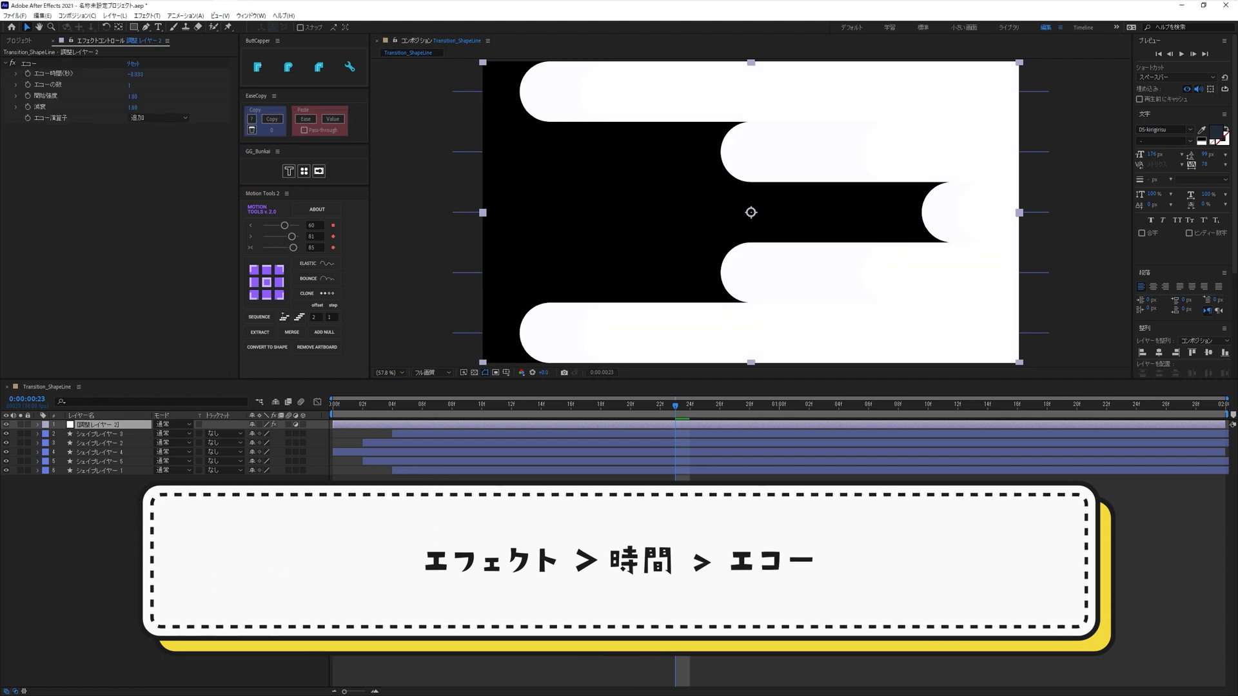
click(139, 76)
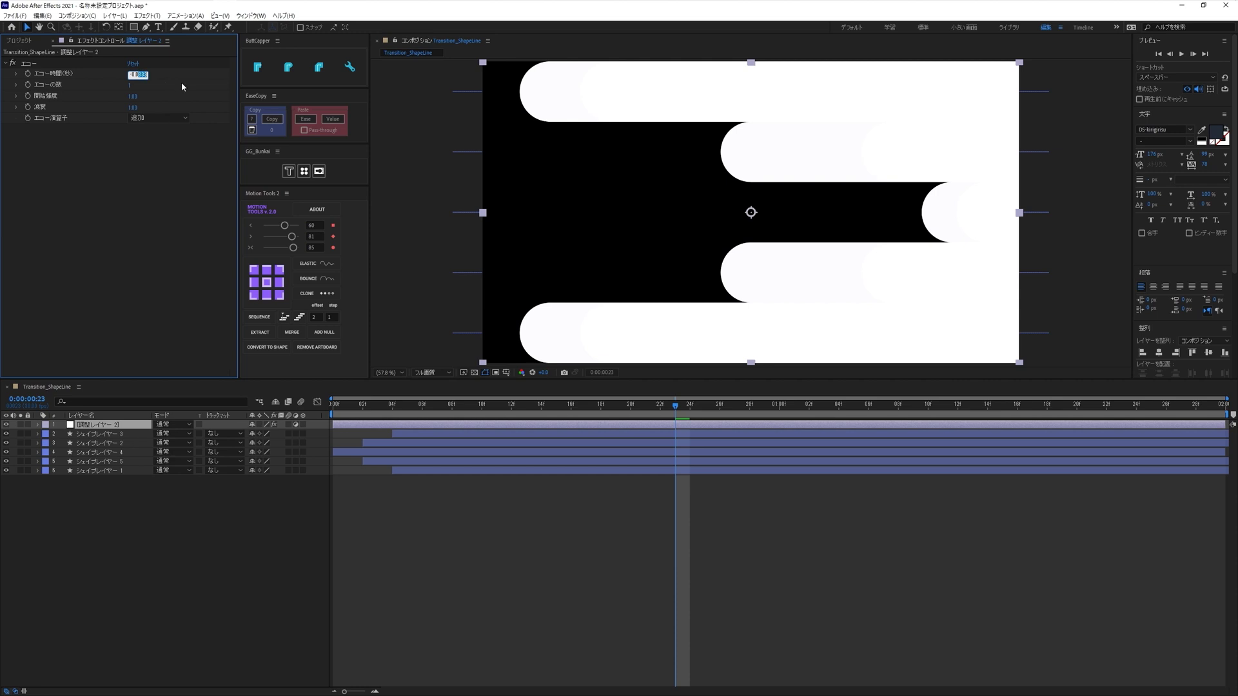
text(-0.05)
key(Return)
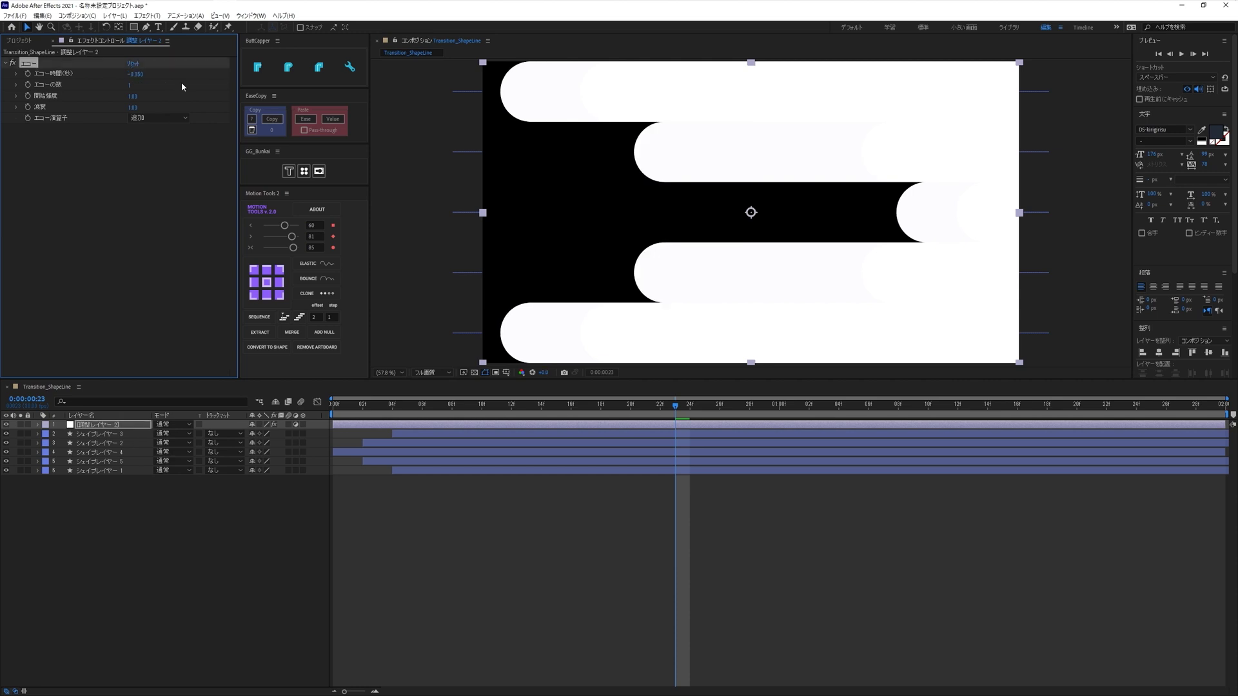
click(93, 177)
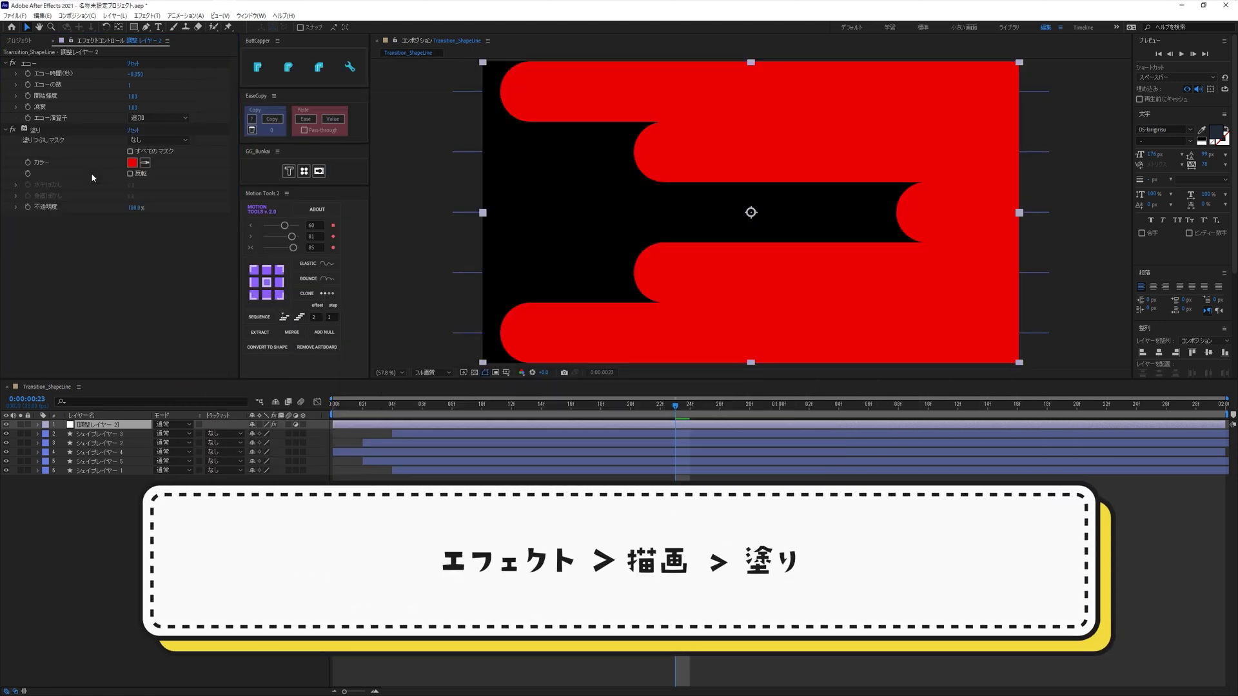
Change the Fill colour from red to blue (002ED7)
click(132, 162)
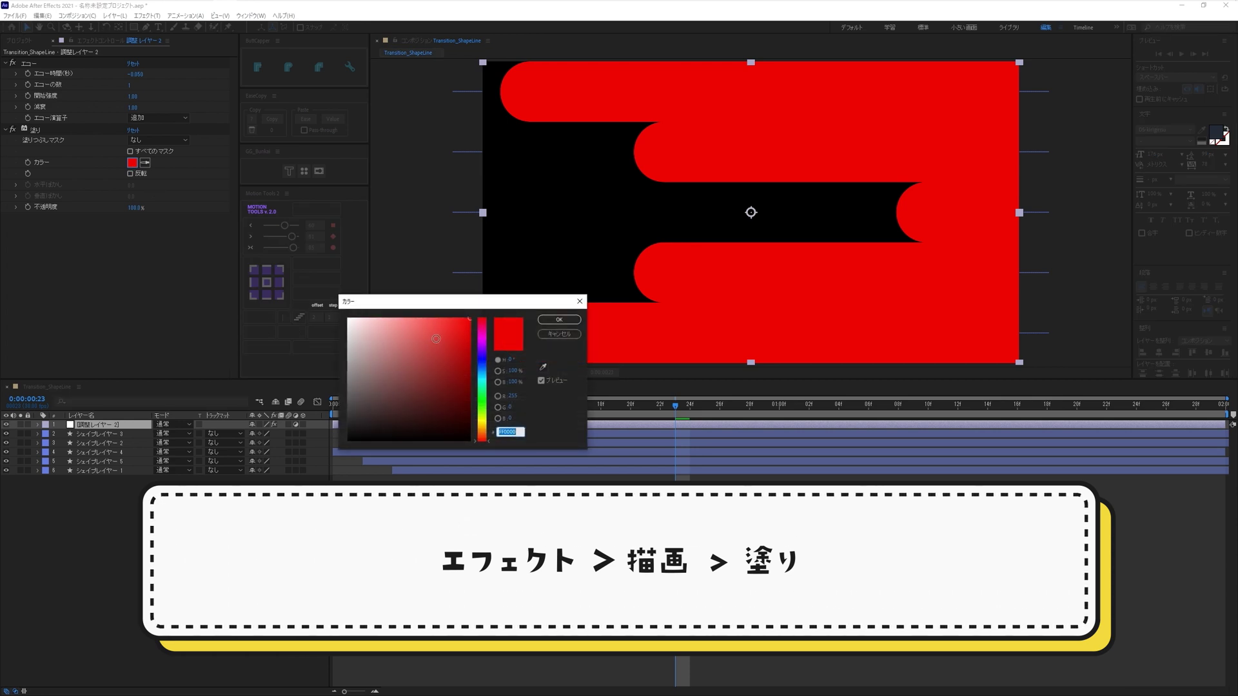
click(482, 363)
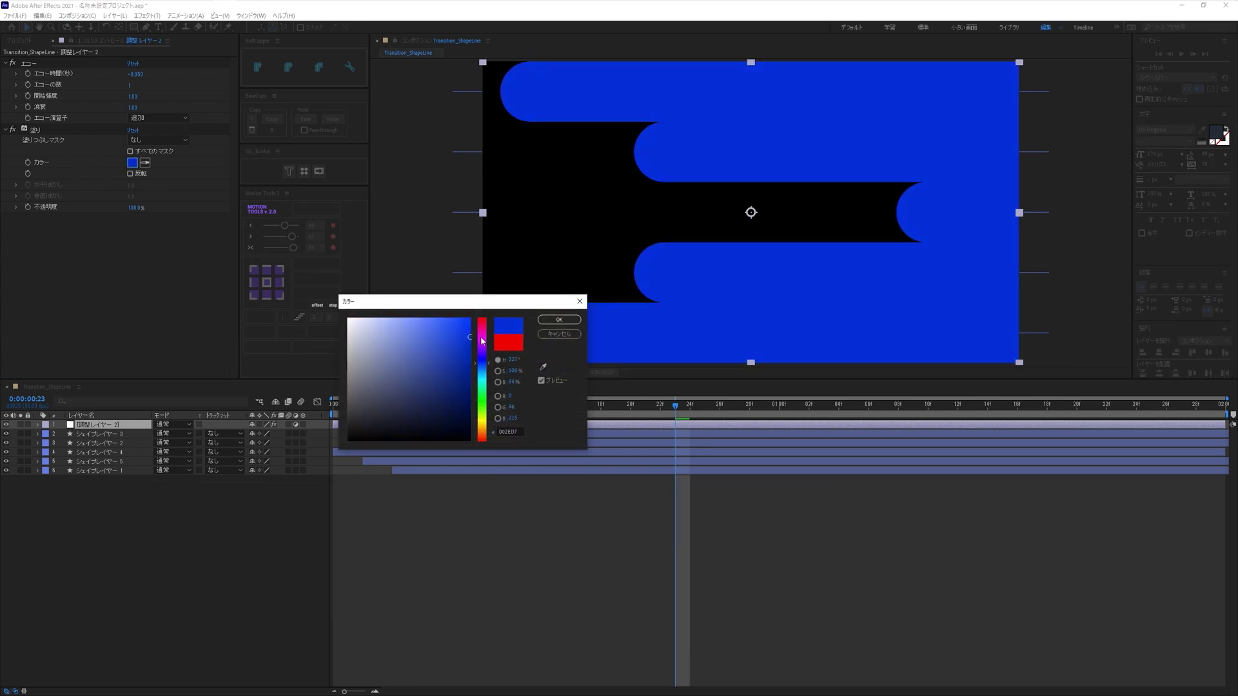
click(559, 320)
Add CC Composite to the adjustment layer and preview the echo trails
key(ctrl+space)
text(cc)
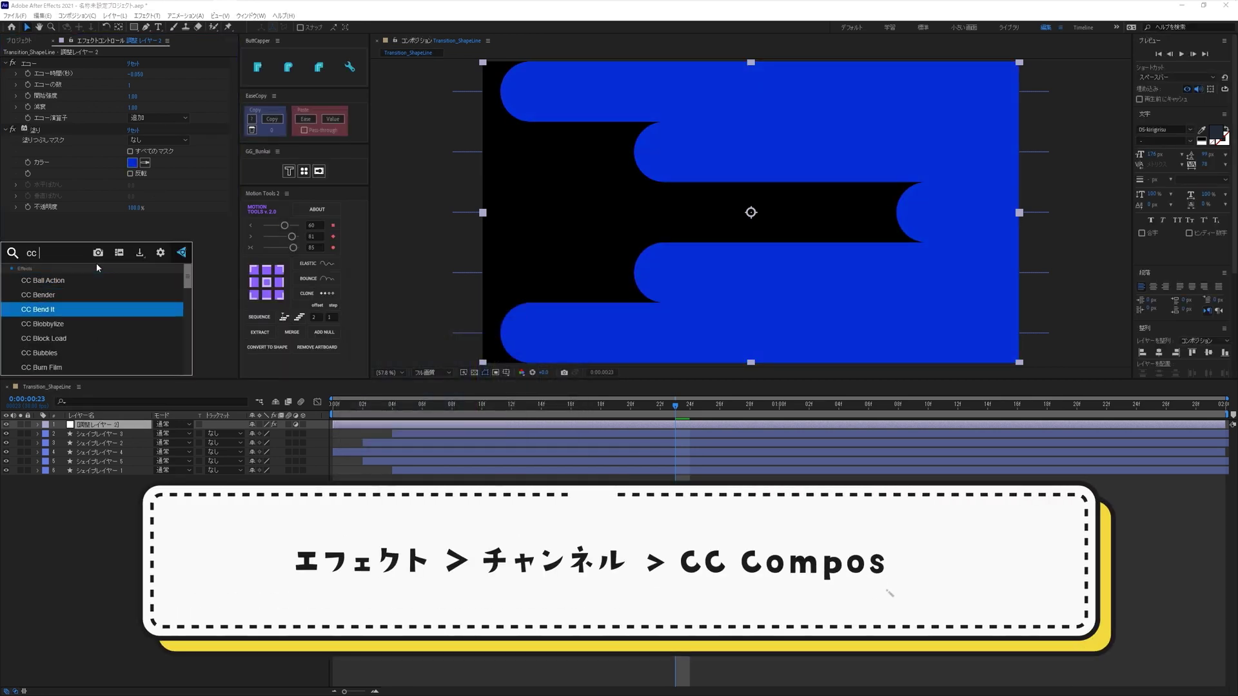
text( comp)
key(Return)
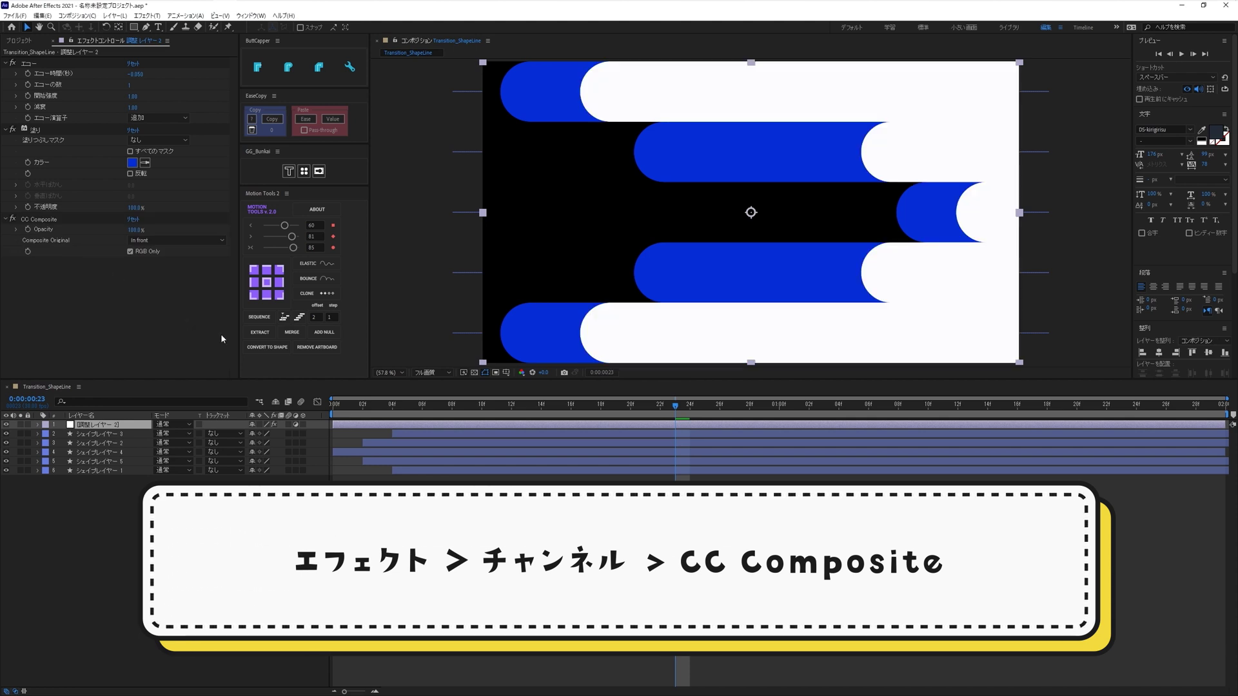
click(221, 334)
key(space)
key(space)
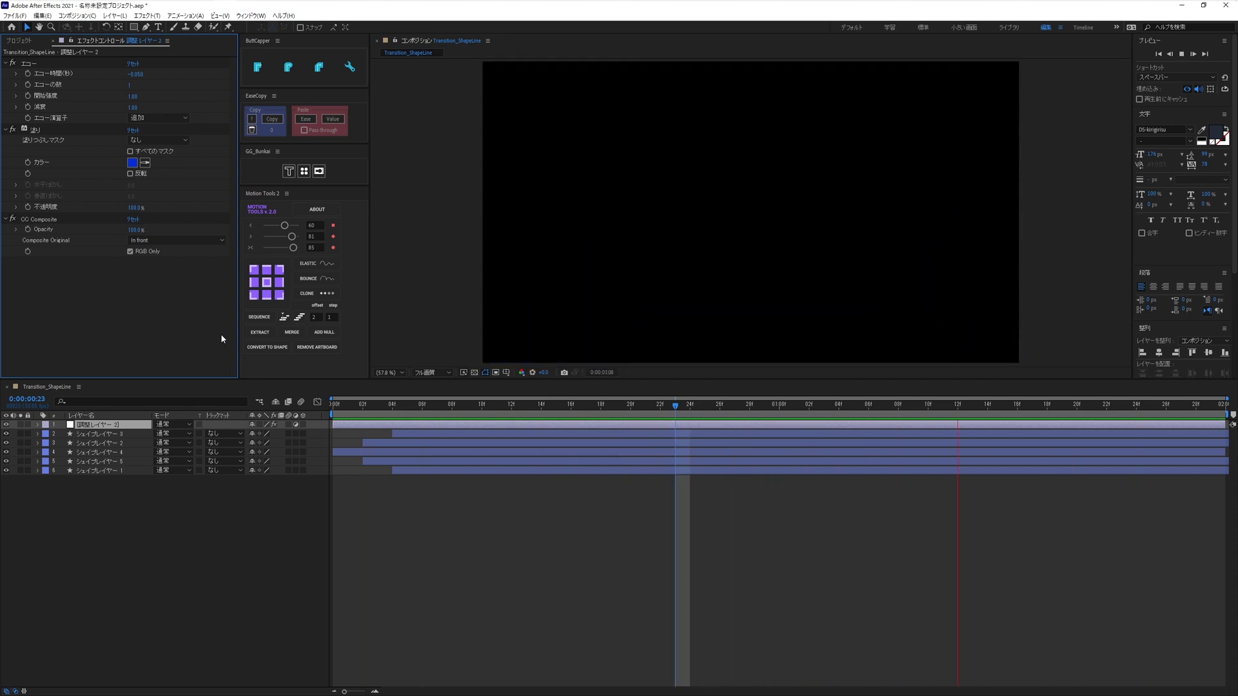
Duplicate the adjustment layer, change the copy's Fill to gold, and preview the layered trails
click(106, 426)
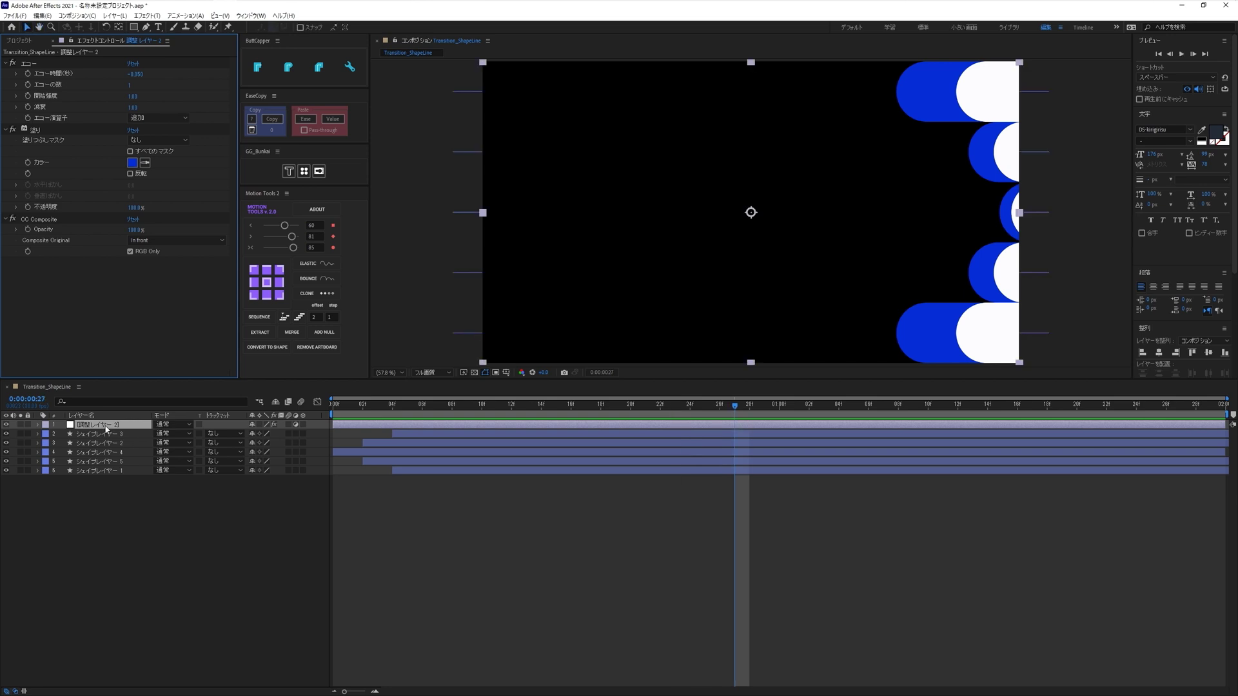
key(ctrl+d)
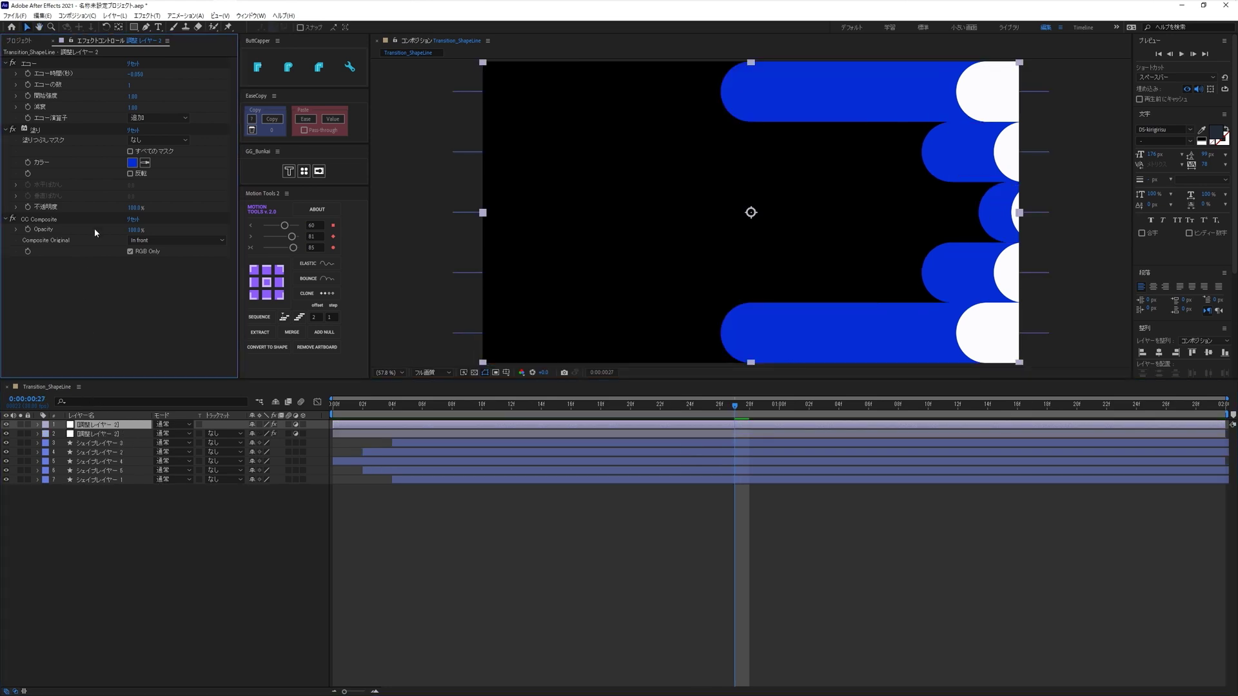
click(132, 162)
drag(481, 412, 481, 427)
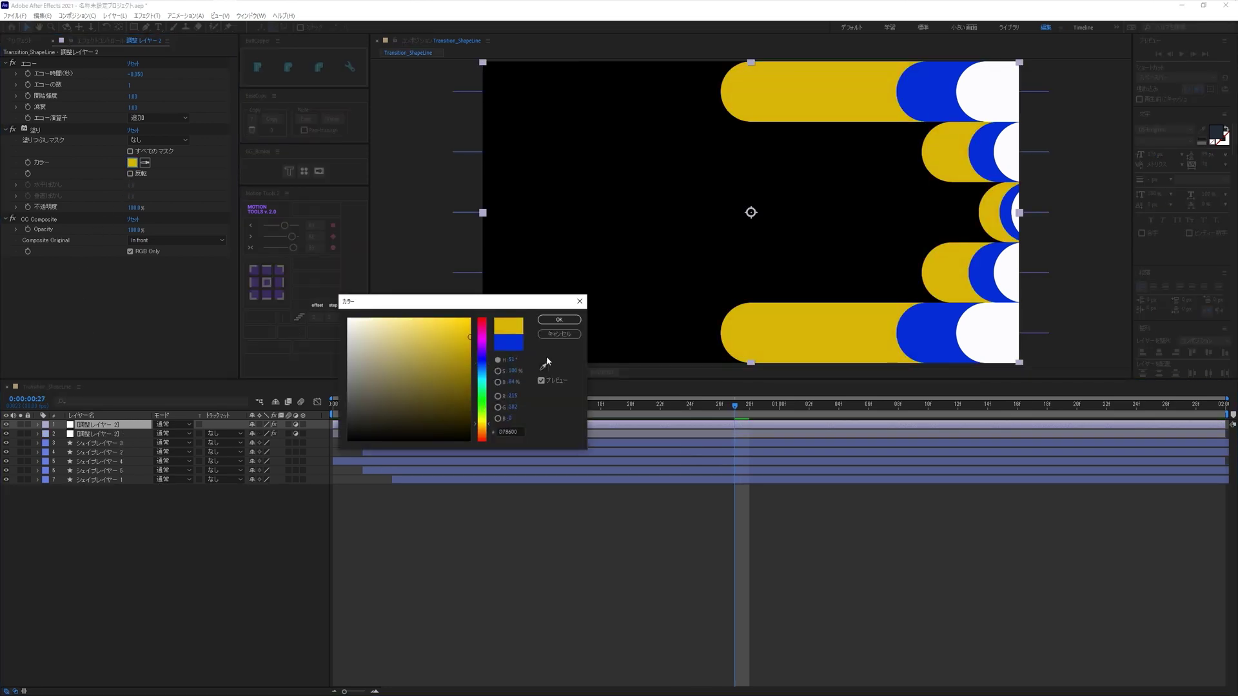
click(559, 316)
click(588, 526)
key(space)
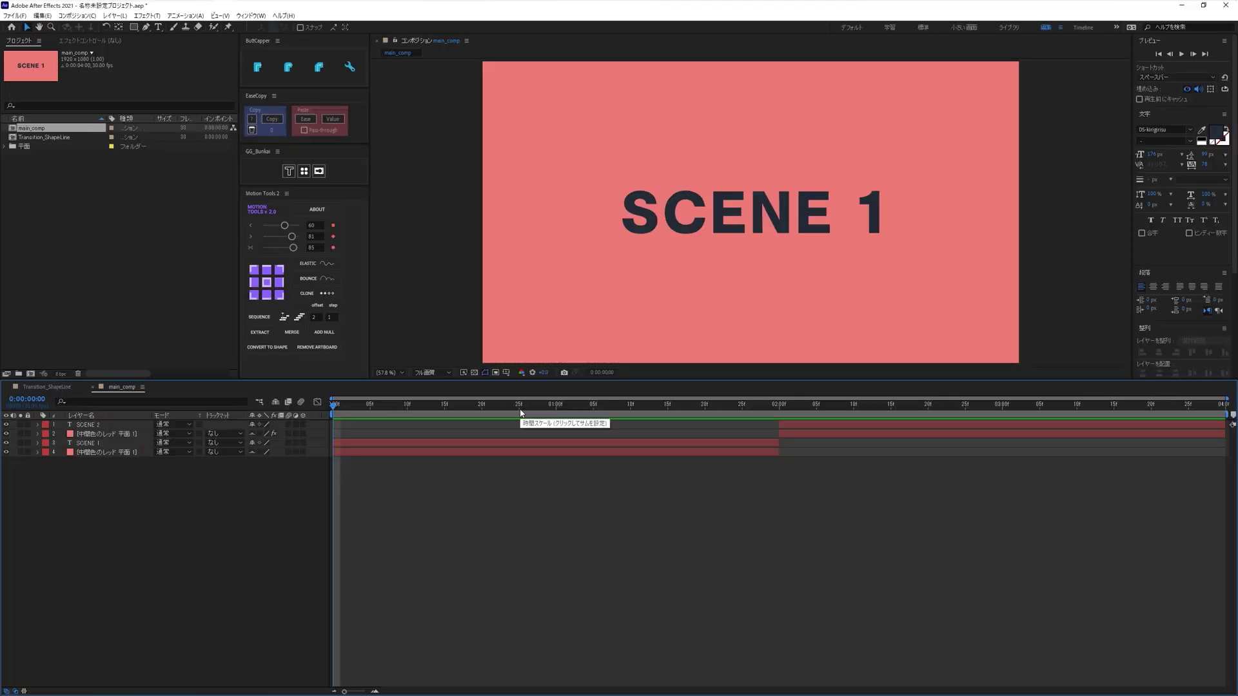
Scrub through main_comp and settle at frame 0:00:00:18
mouse_move(521, 406)
mouse_down()
mouse_move(1141, 424)
mouse_move(378, 451)
mouse_move(898, 449)
mouse_up()
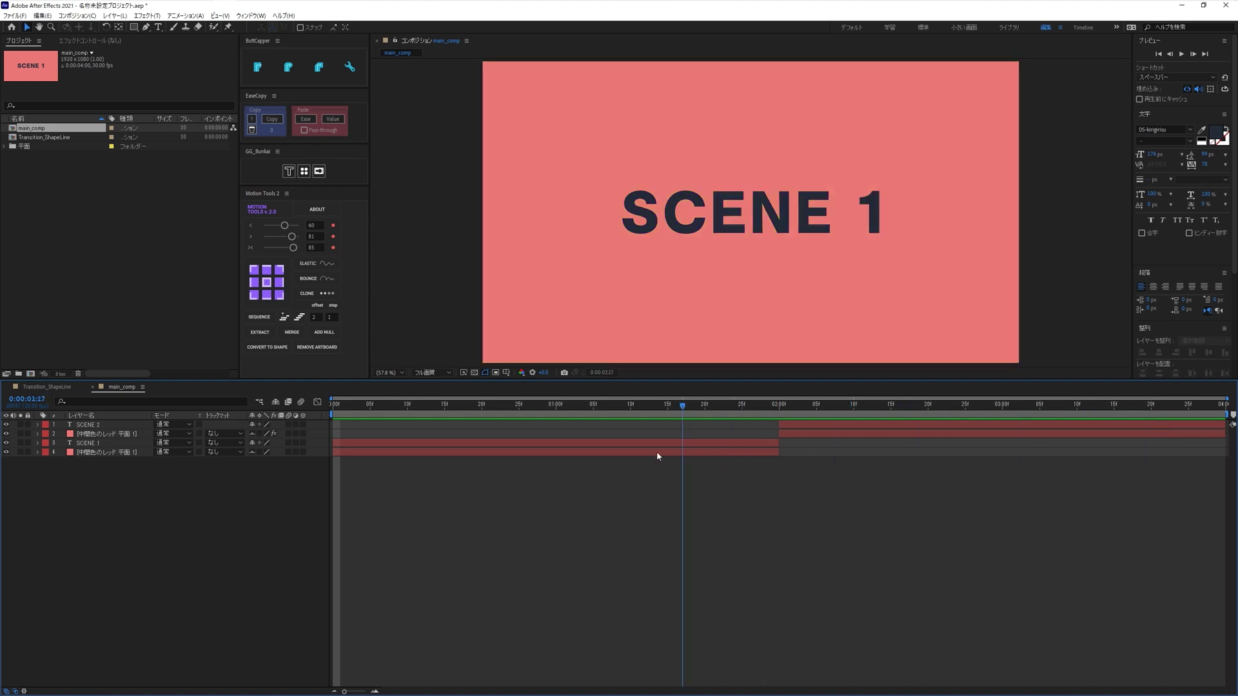
drag(898, 449, 304, 473)
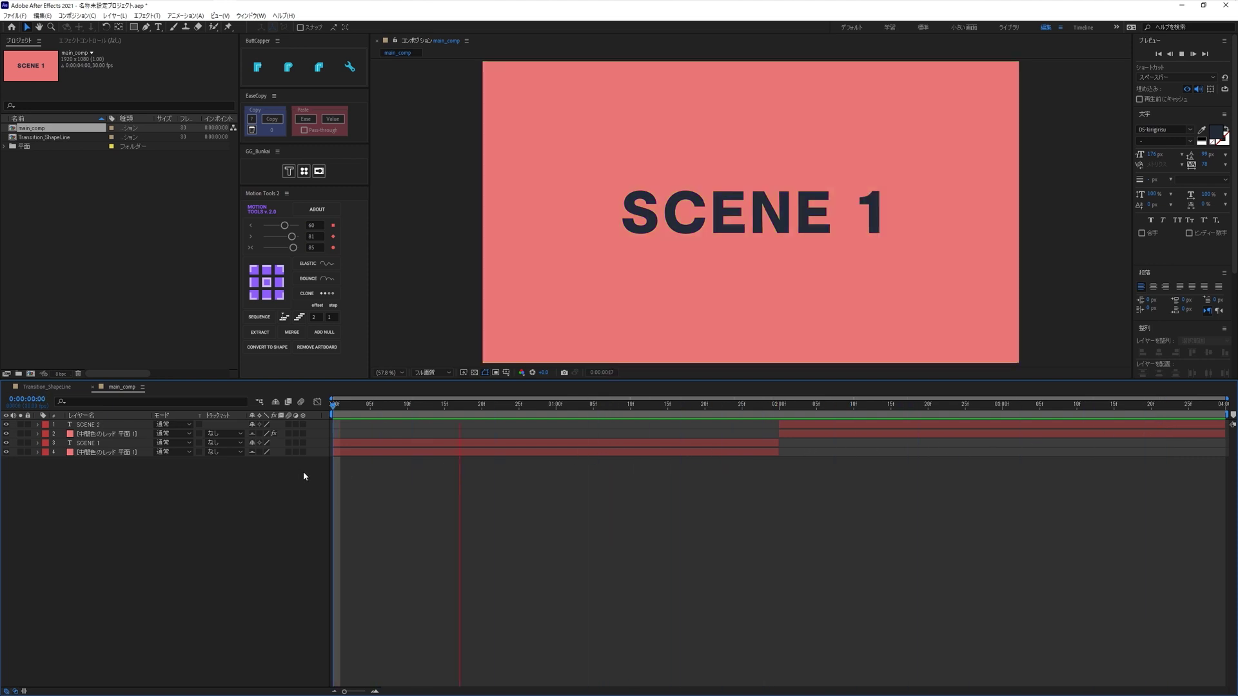
click(737, 419)
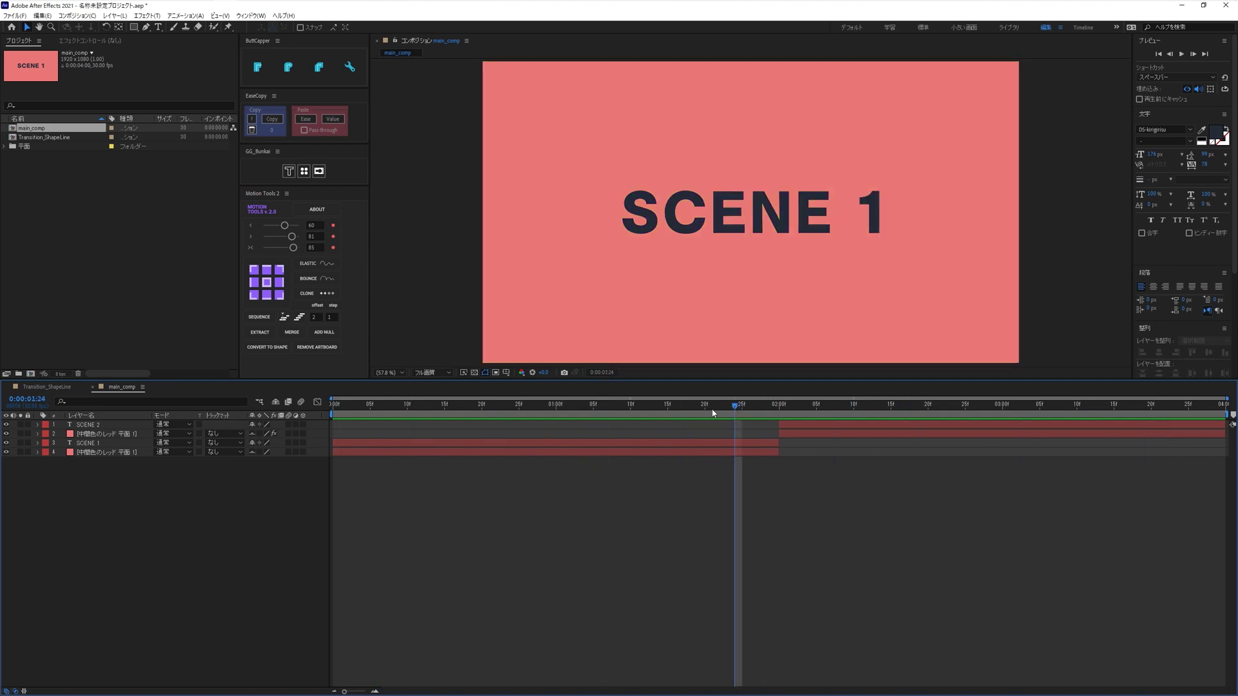
drag(713, 413, 444, 423)
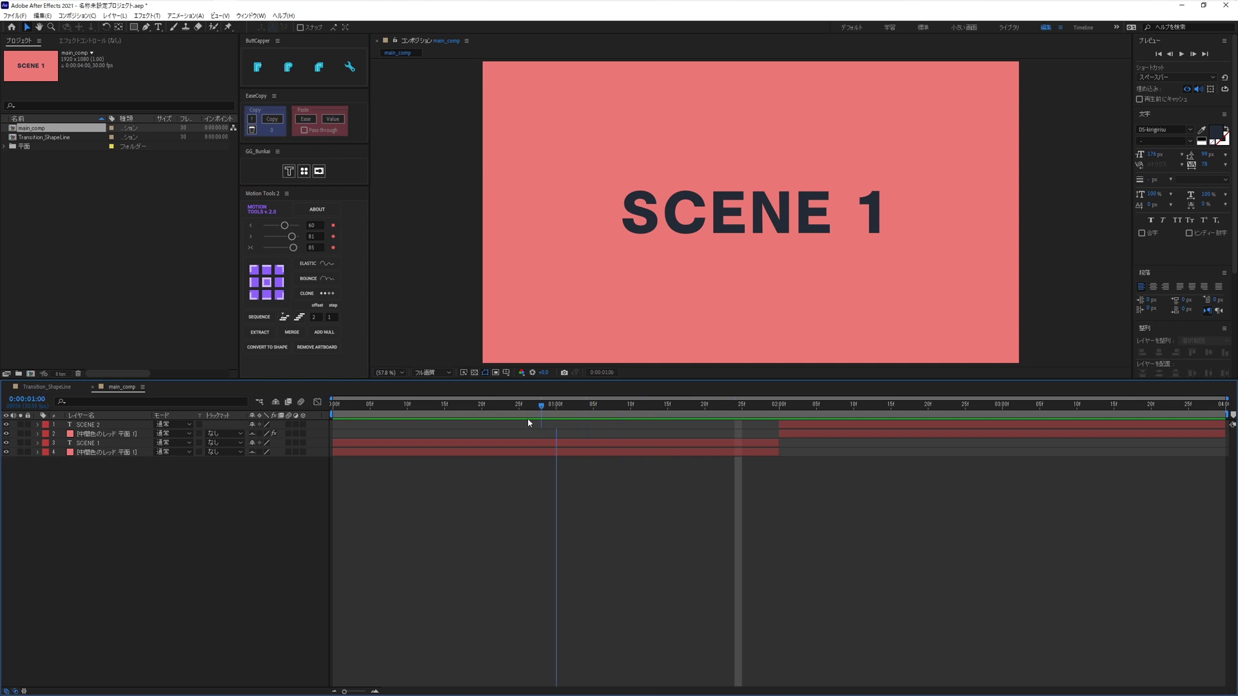
click(451, 443)
click(467, 433)
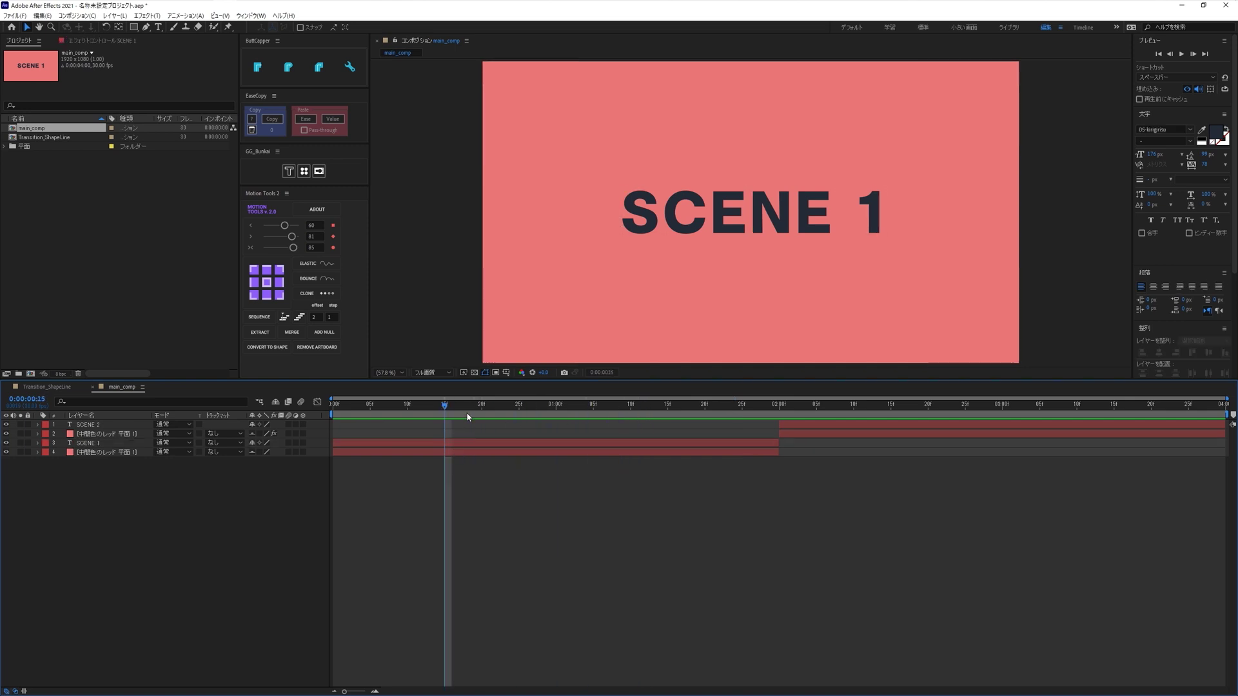
click(468, 417)
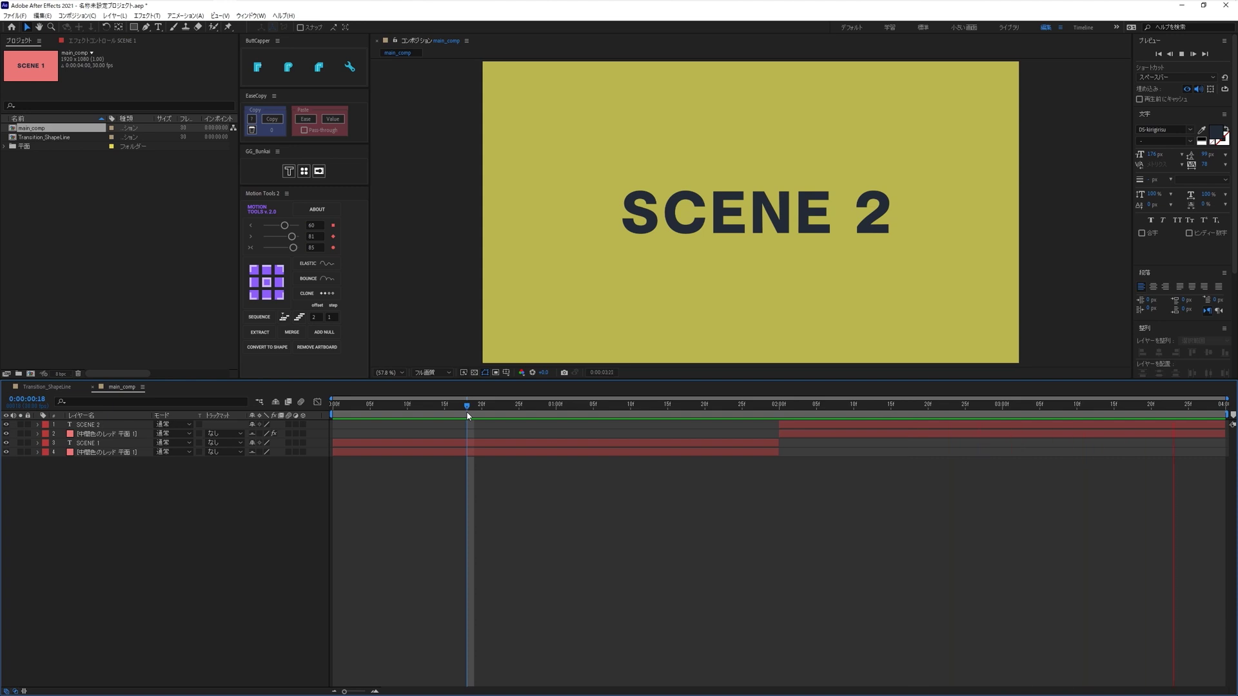
key(space)
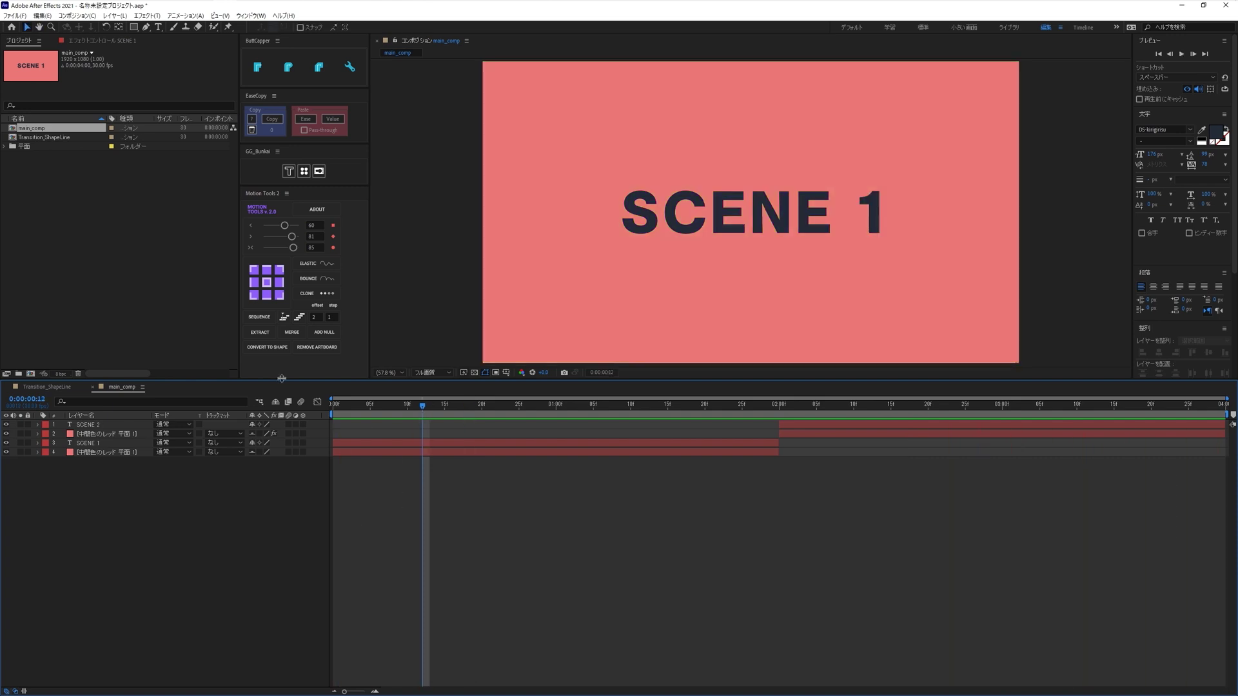
Place Transition_ShapeLine as main_comp's top layer, shift it later, solo it, and add a marker
click(54, 138)
drag(37, 142, 114, 425)
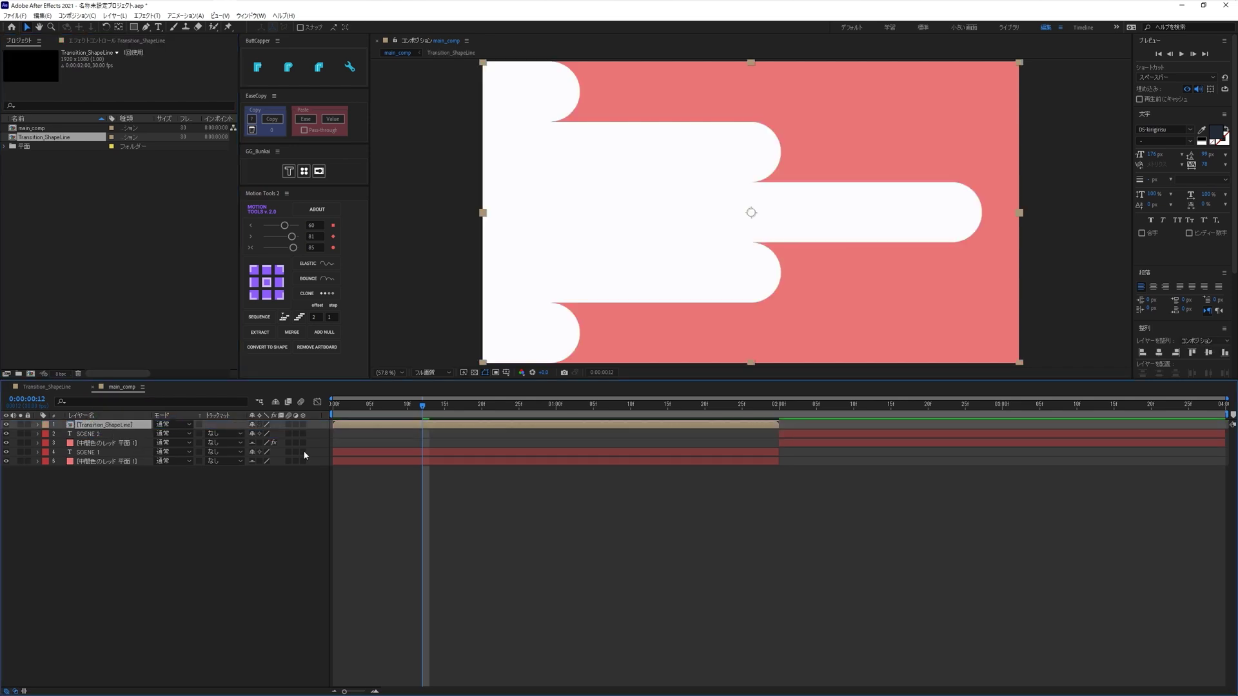
mouse_move(445, 427)
mouse_down()
mouse_move(496, 437)
mouse_move(447, 432)
mouse_up()
click(21, 424)
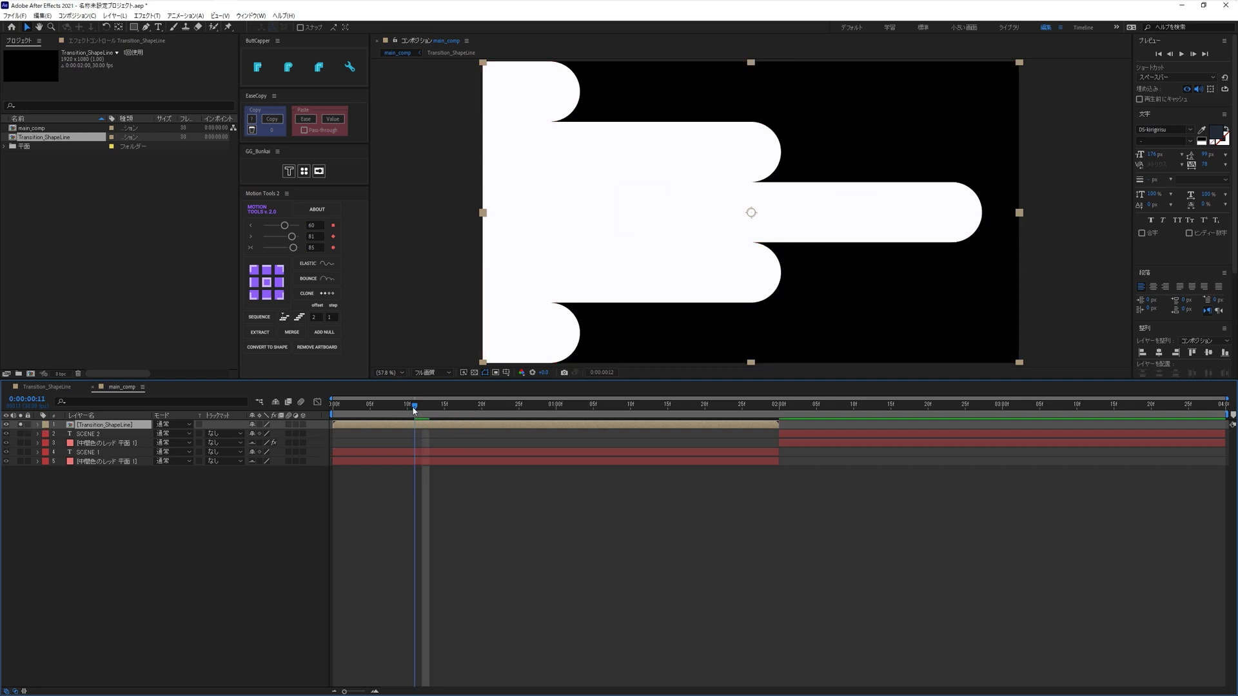
mouse_move(422, 405)
mouse_down()
mouse_move(519, 430)
mouse_move(467, 426)
mouse_up()
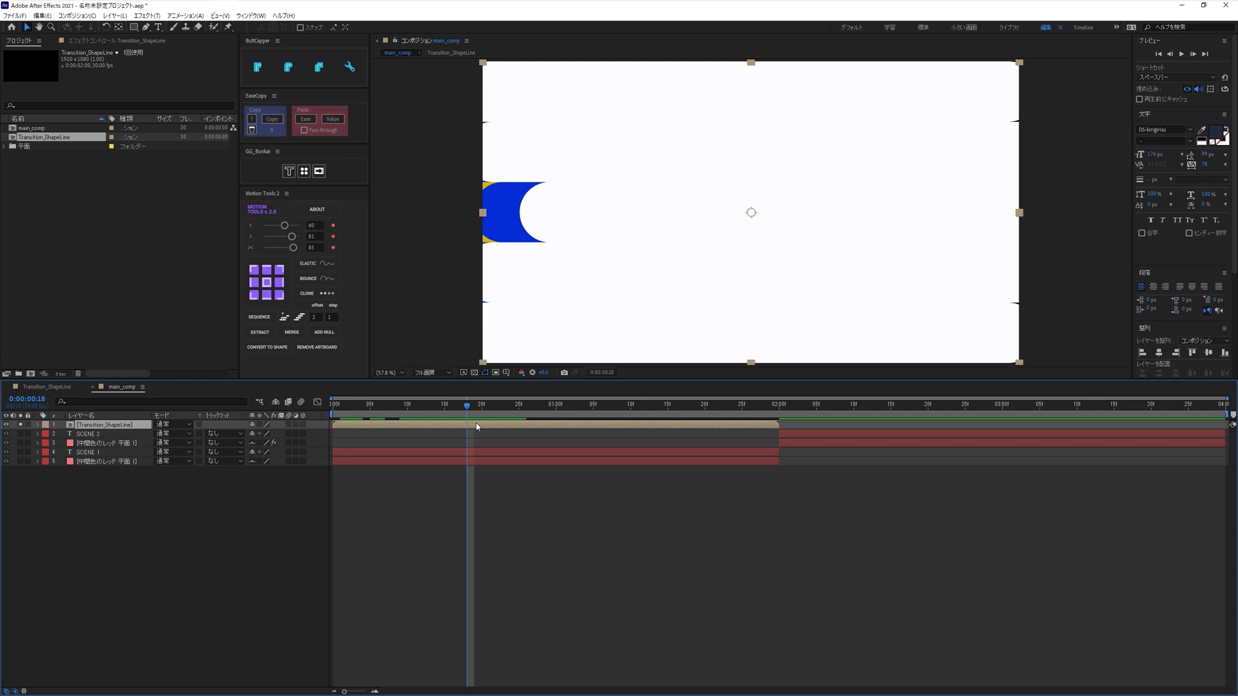
key(KP_Multiply)
right_click(471, 430)
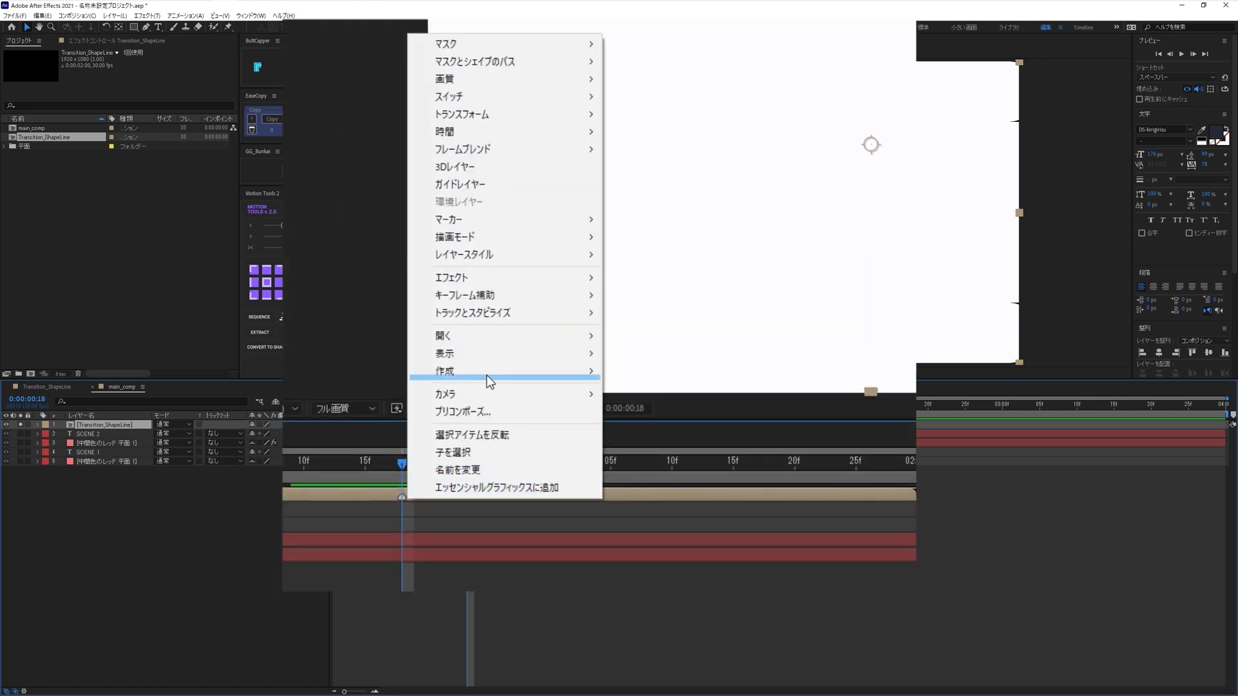
mouse_move(501, 222)
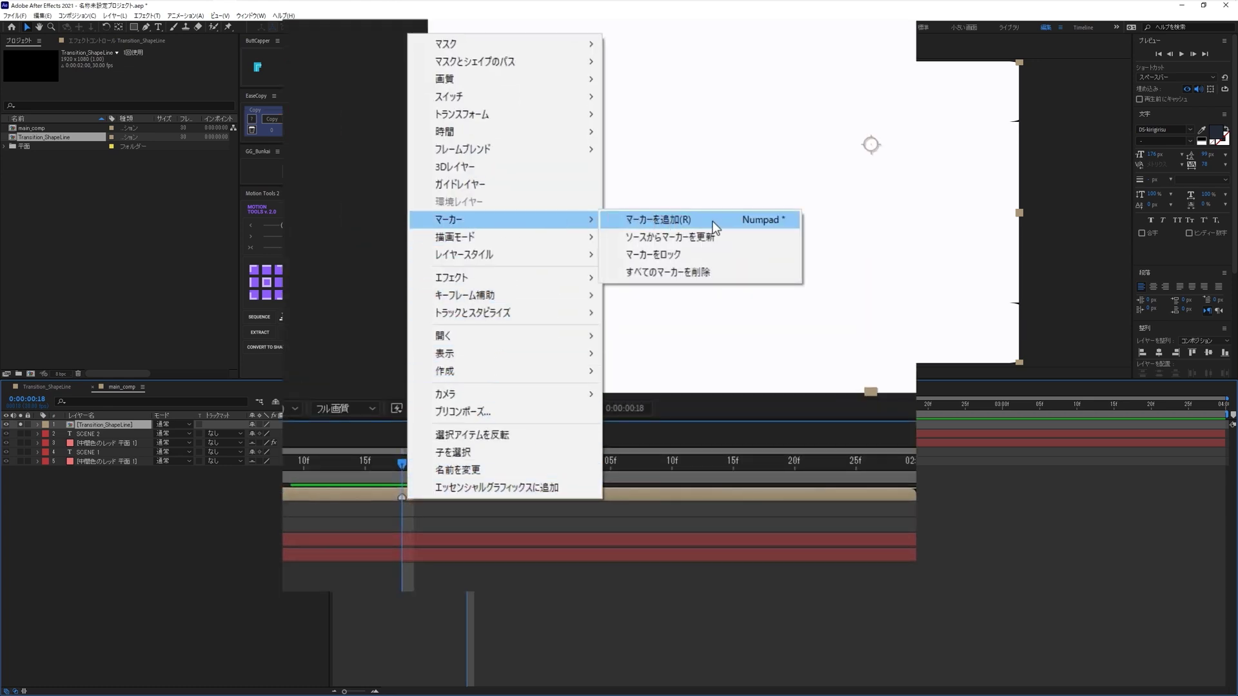
click(751, 586)
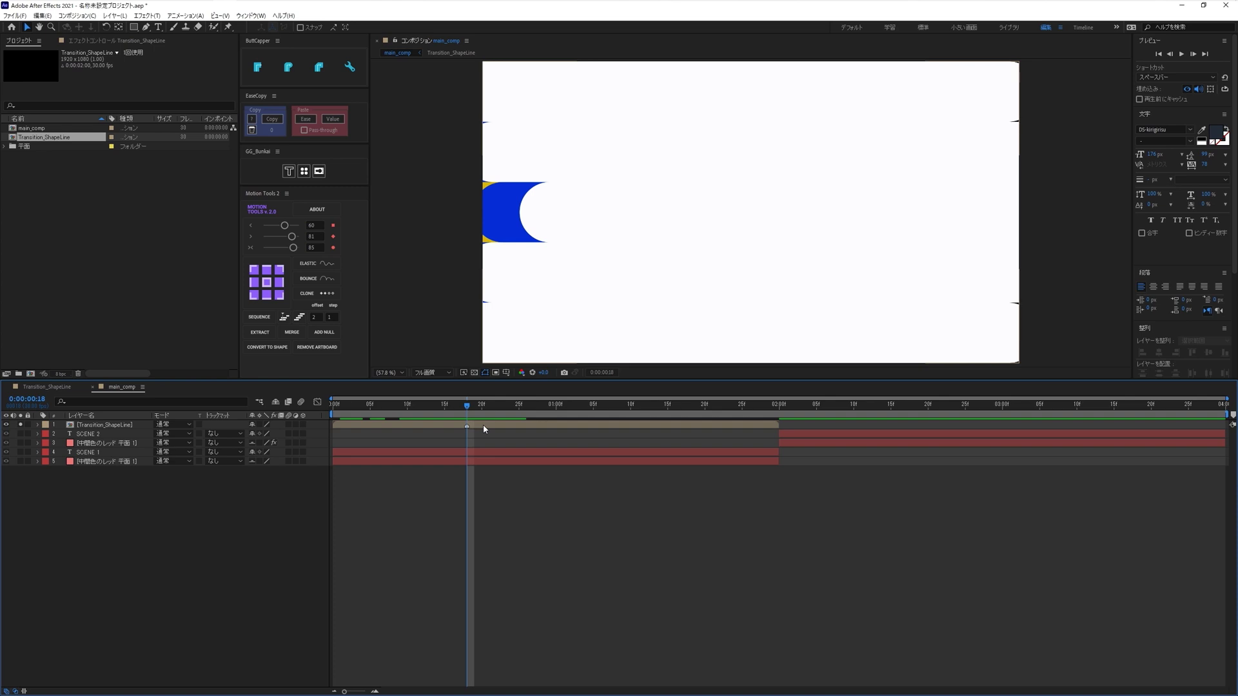
Slide the transition layer so its marker sits at 0:00:02:00, unsolo it, and preview
drag(484, 428, 794, 428)
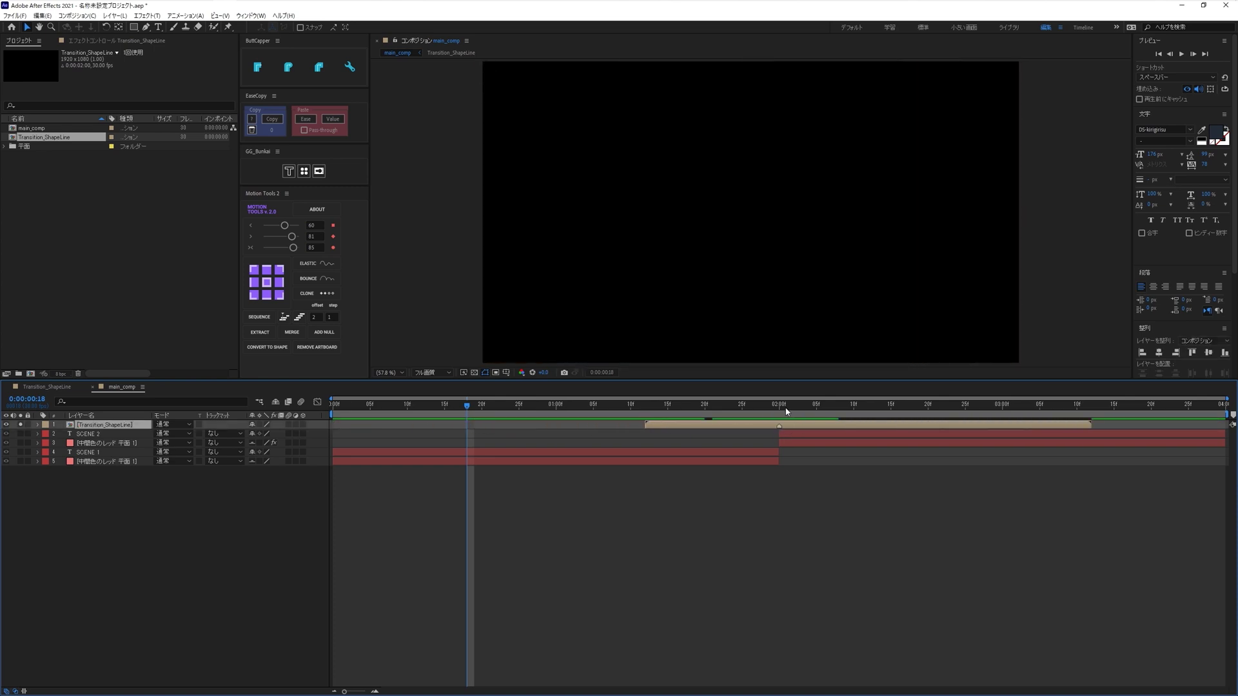
click(779, 404)
click(20, 424)
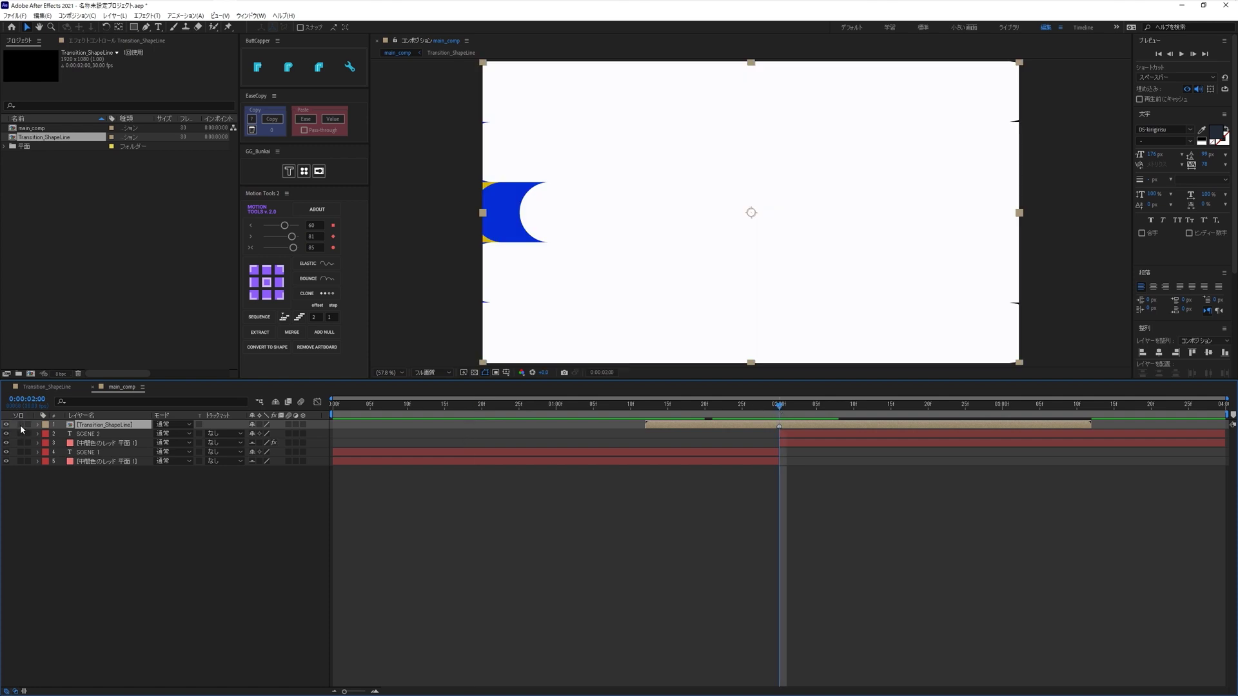
click(617, 498)
key(space)
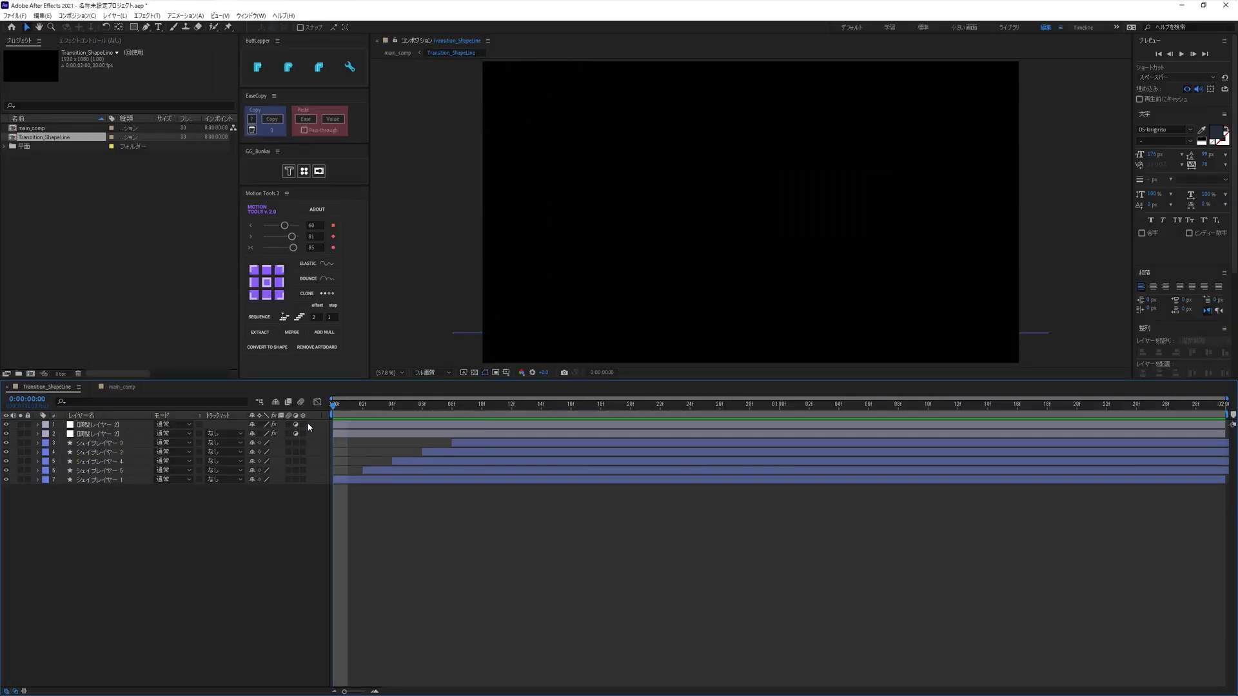
Scrub and preview the Transition_ShapeLine comp, then stop and return to main_comp
drag(470, 434, 780, 441)
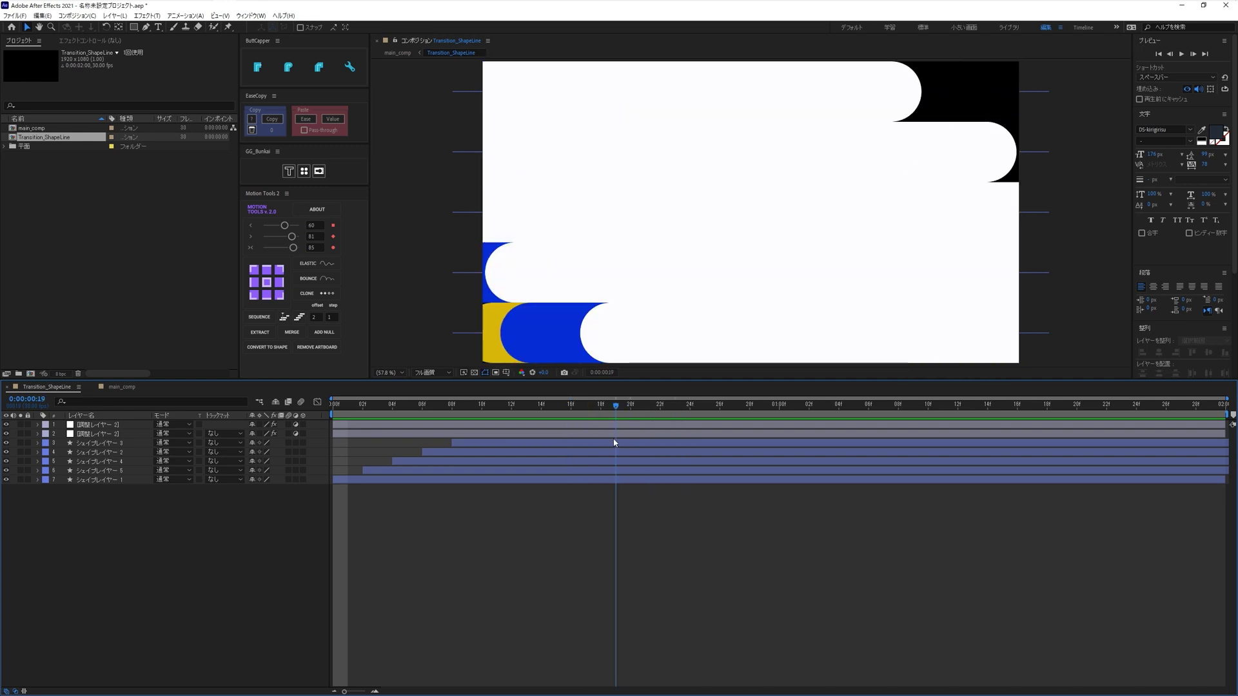
key(space)
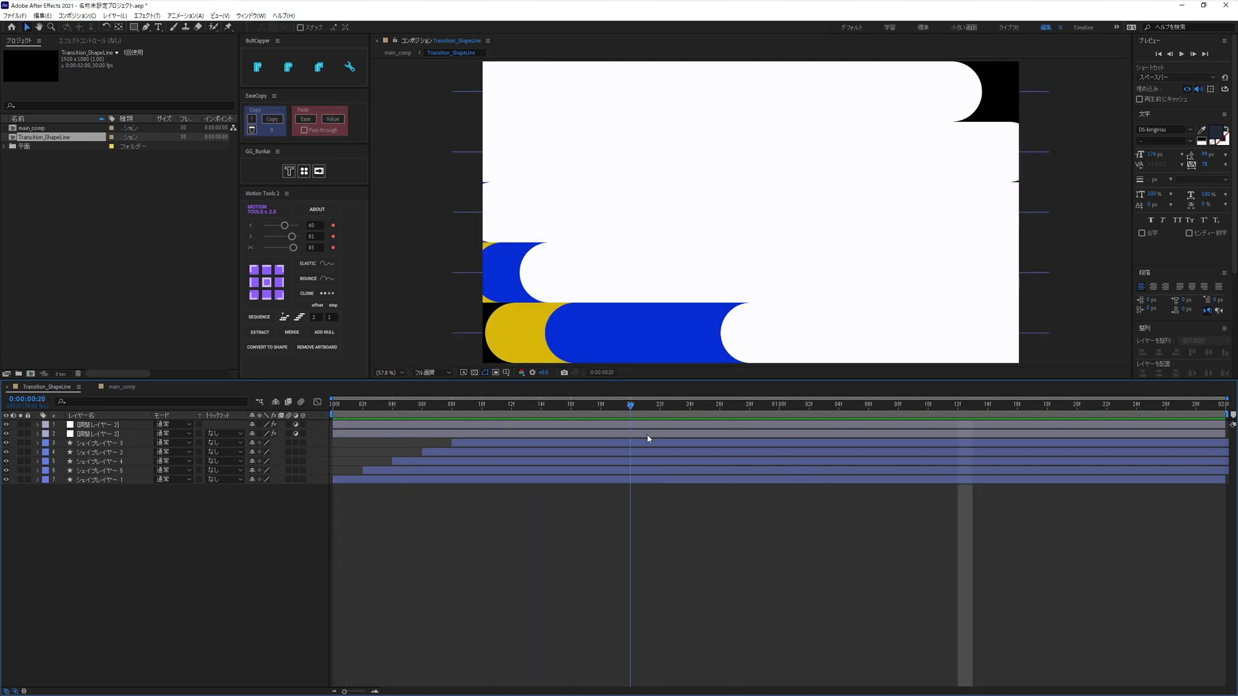
key(space)
click(122, 387)
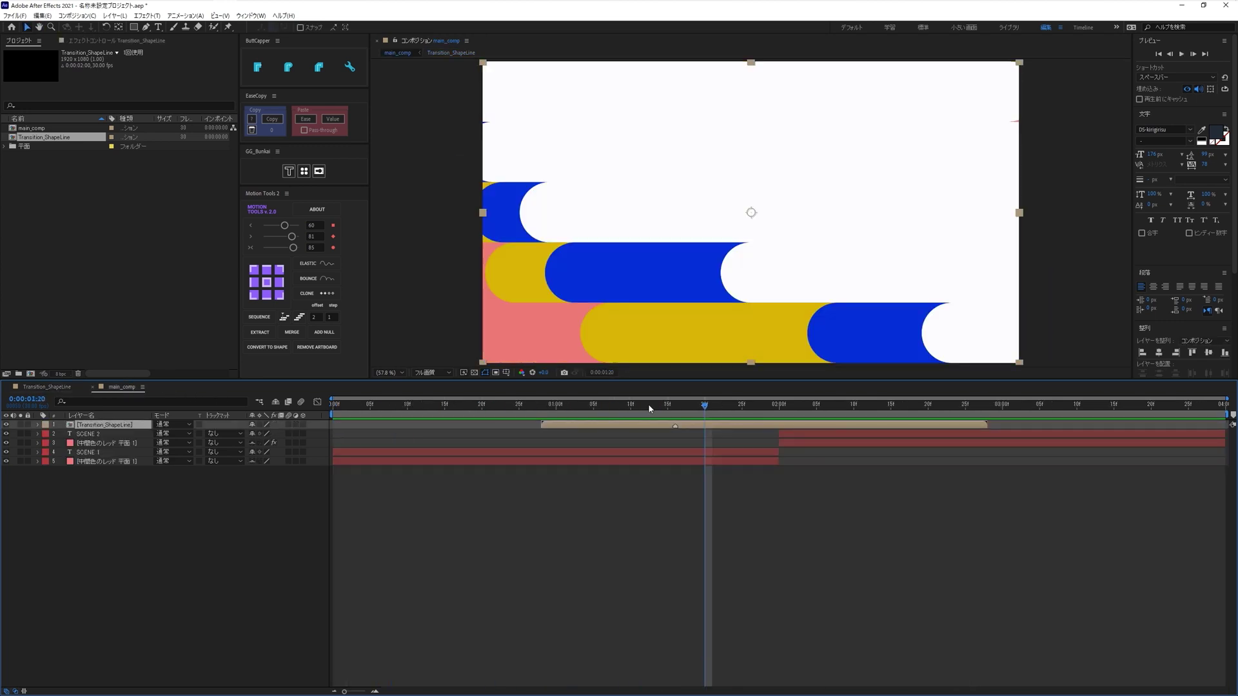
Scrub the main_comp timeline to review the line transition
drag(519, 405, 767, 473)
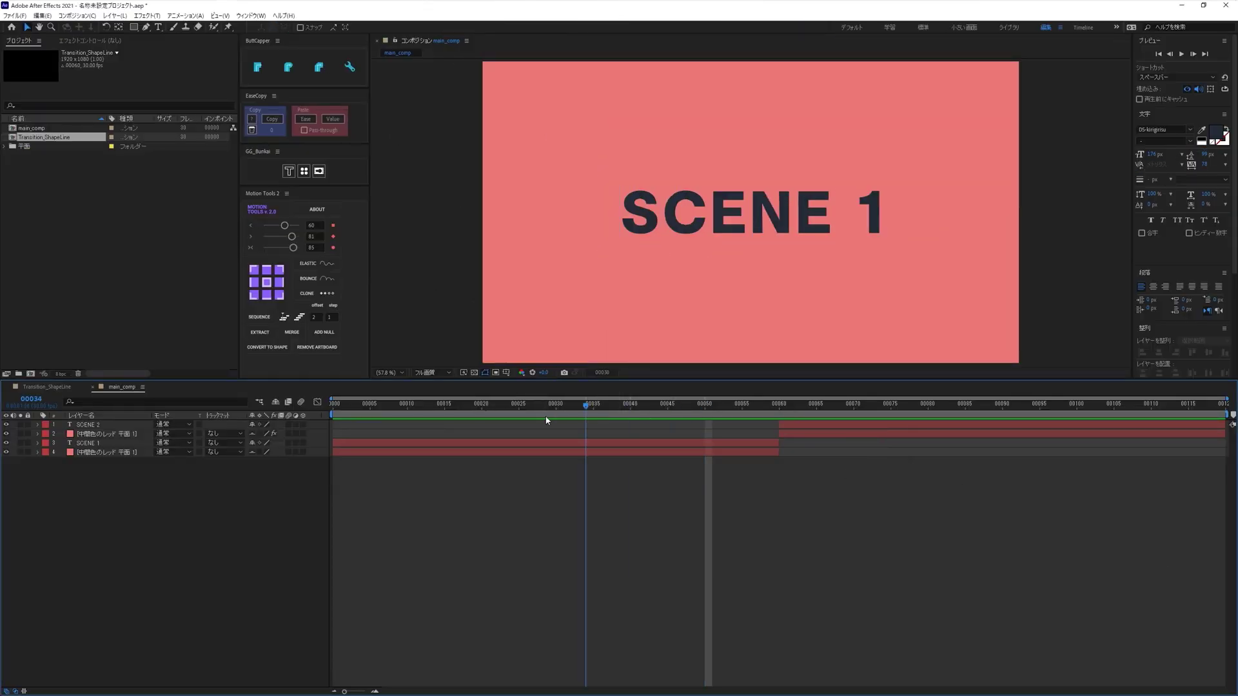
Precompose SCENE 1 and its pink solid into プリコンポジション 1 with Ctrl+Shift+C
mouse_move(546, 420)
mouse_down()
mouse_move(717, 477)
mouse_move(349, 493)
mouse_move(1045, 469)
mouse_move(728, 484)
mouse_up()
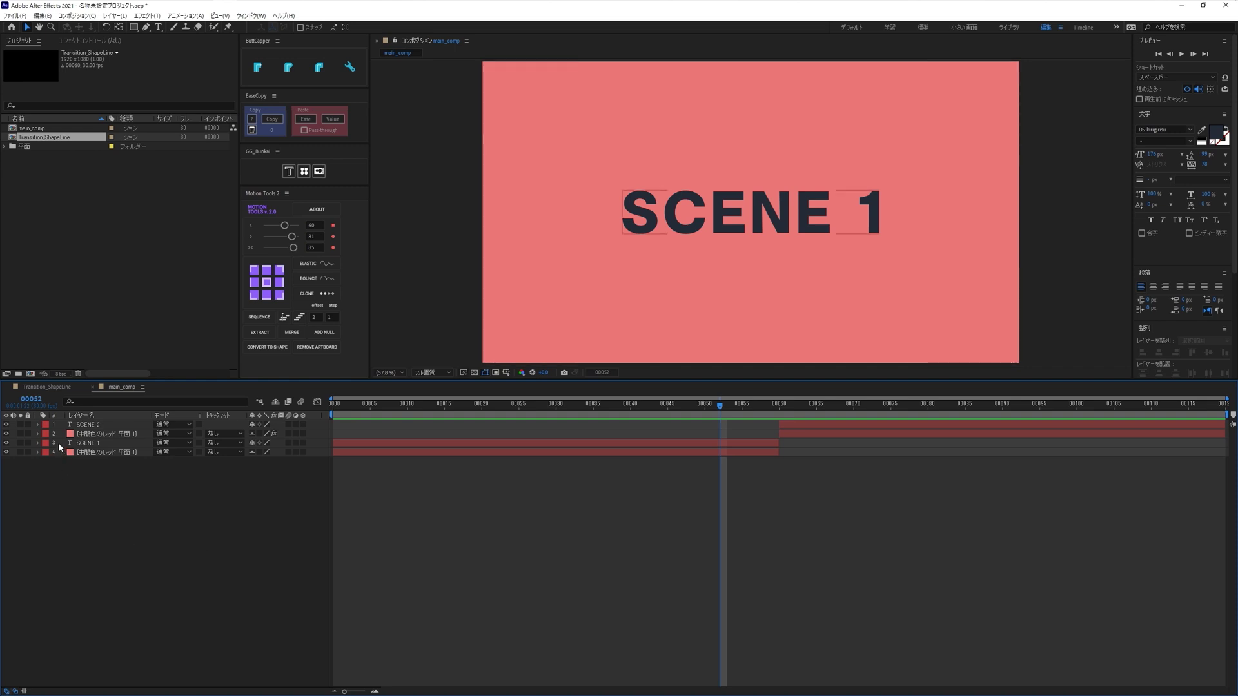
drag(59, 444, 64, 454)
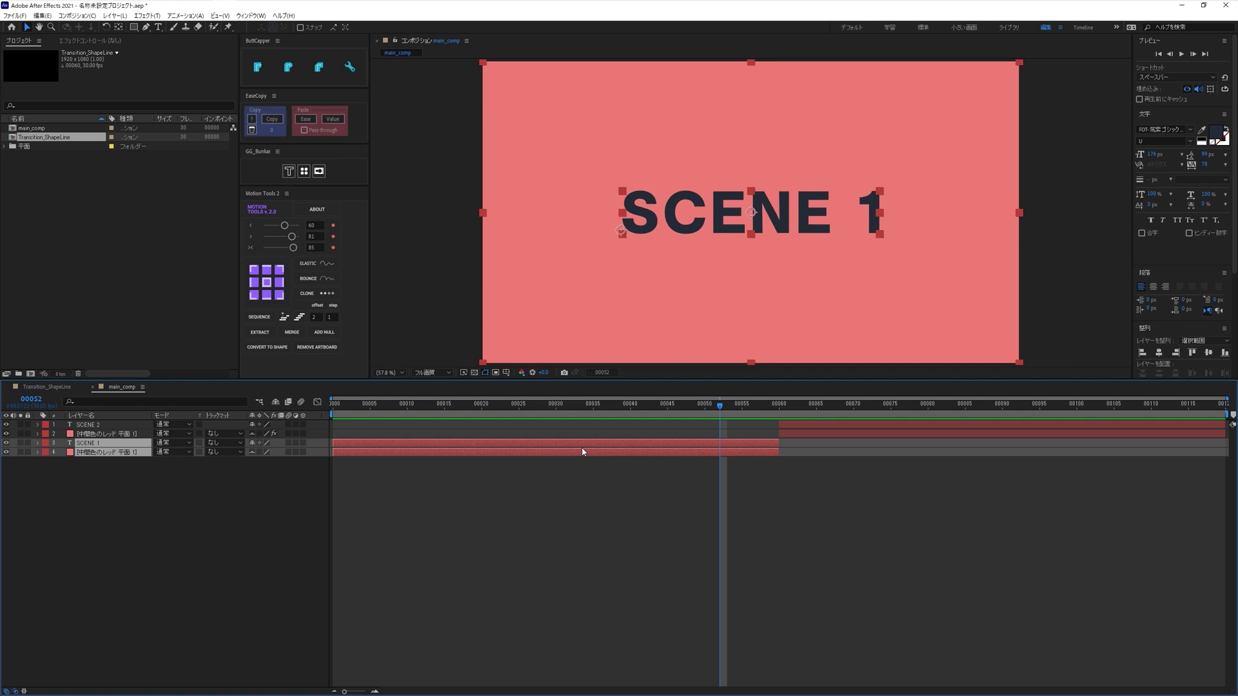
key(ctrl+shift+c)
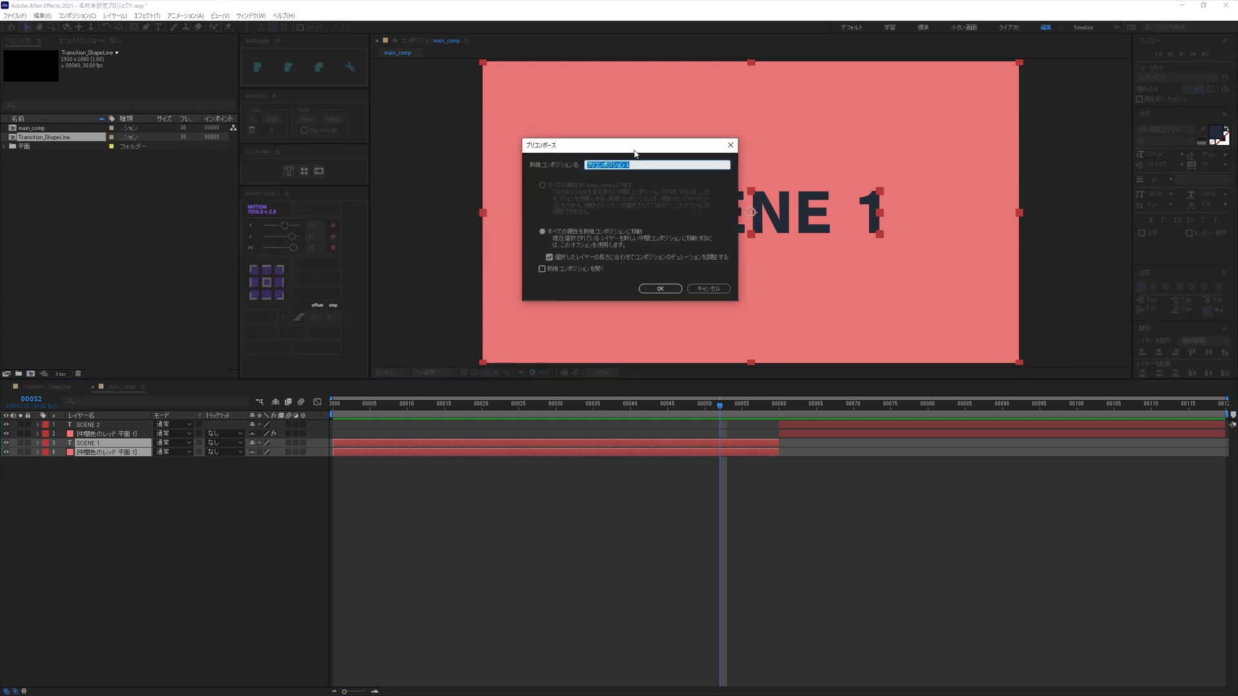
click(660, 288)
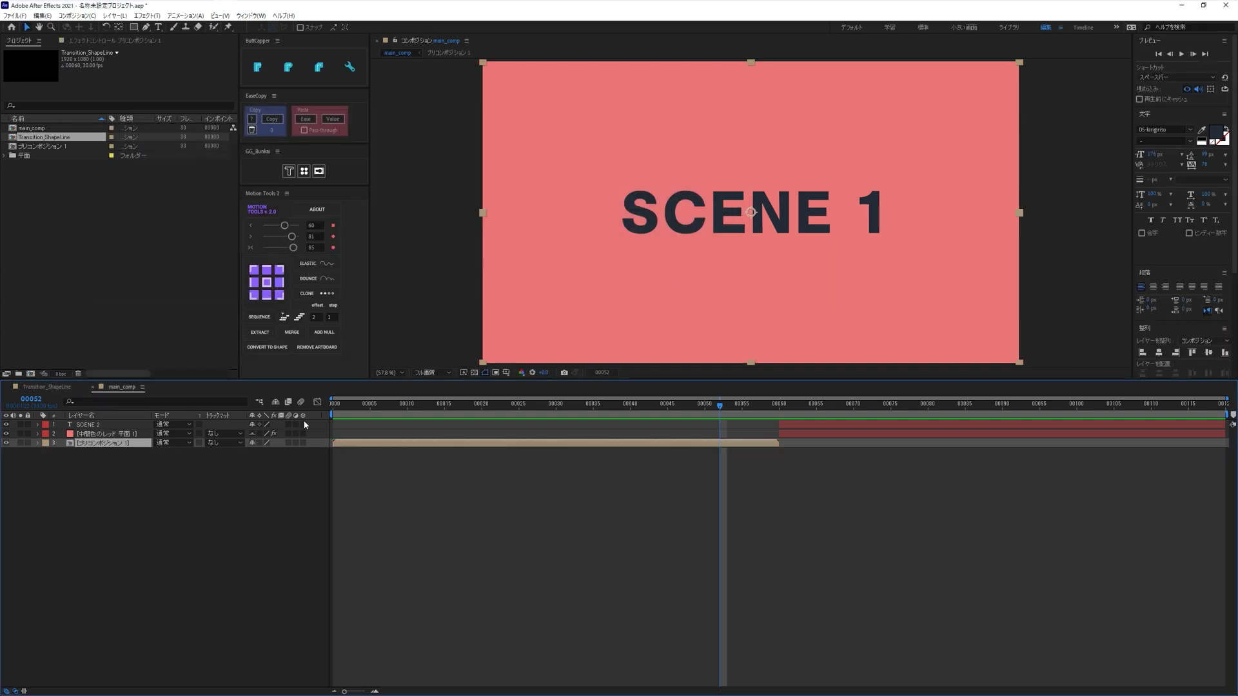
Hide the SCENE 2 layer and its red solid
click(170, 495)
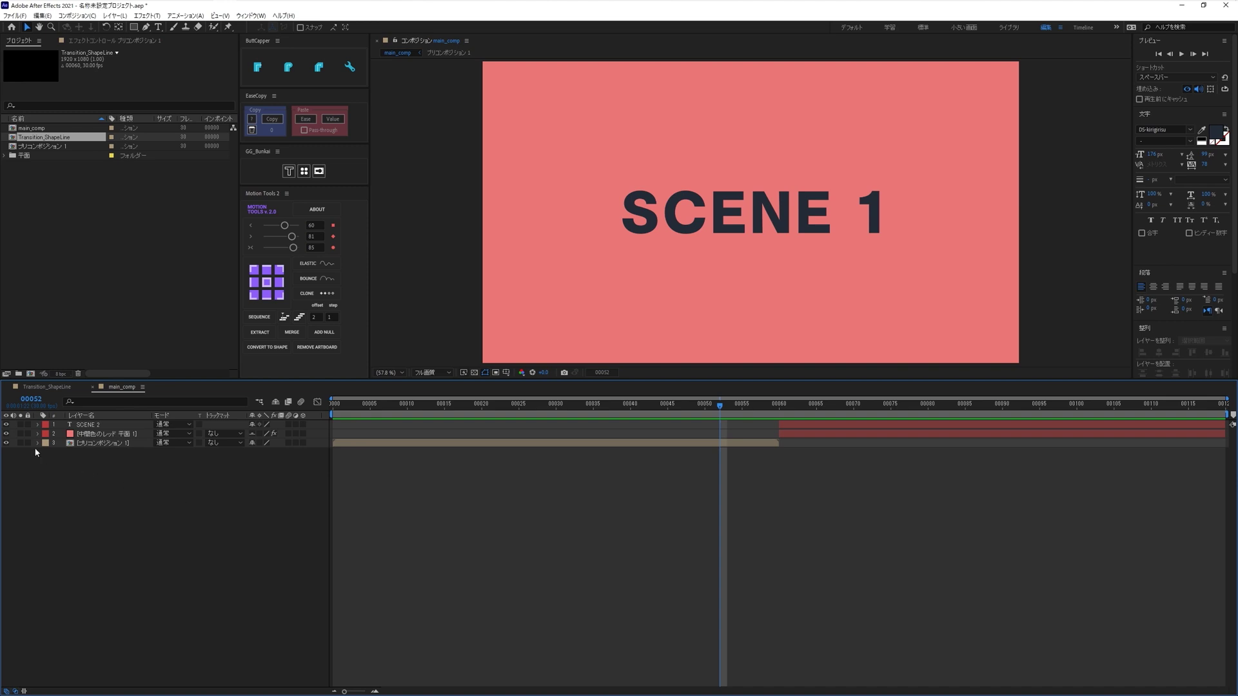
click(8, 425)
click(6, 434)
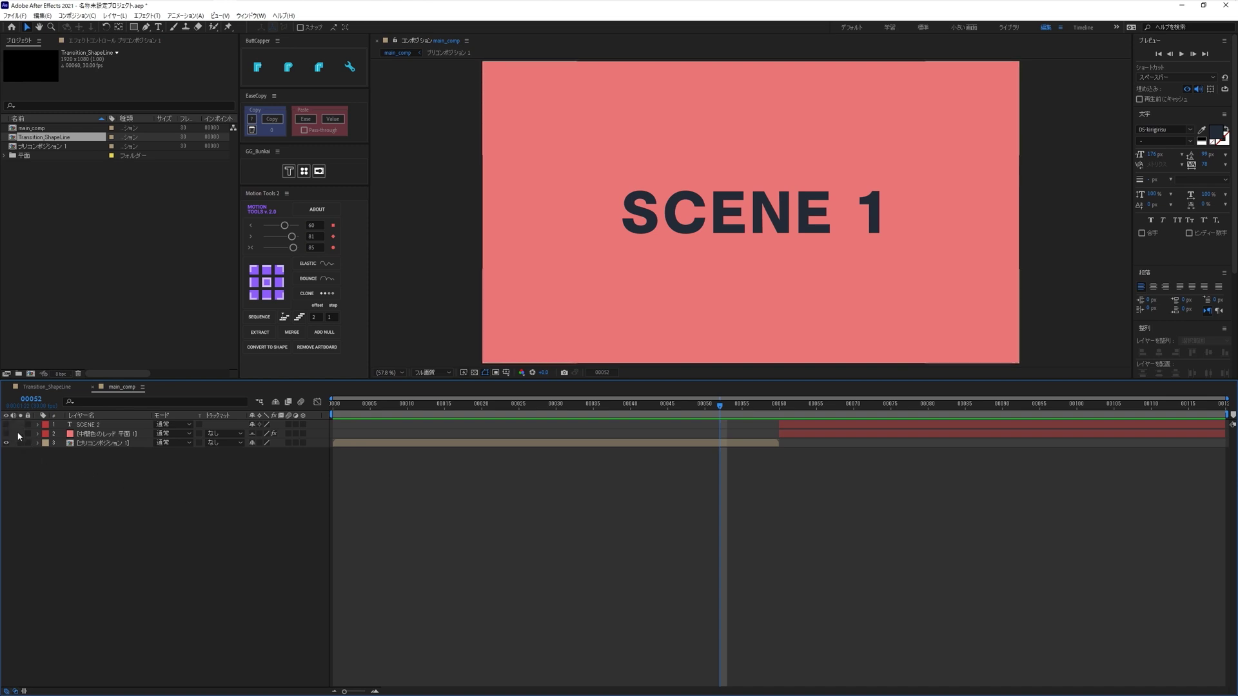
Add Transition_ShapeLine above the SCENE 1 pre-comp starting at frame 35, and scrub the line sweep
mouse_move(32, 137)
mouse_down()
mouse_move(280, 395)
mouse_move(356, 443)
mouse_up()
drag(548, 405, 592, 404)
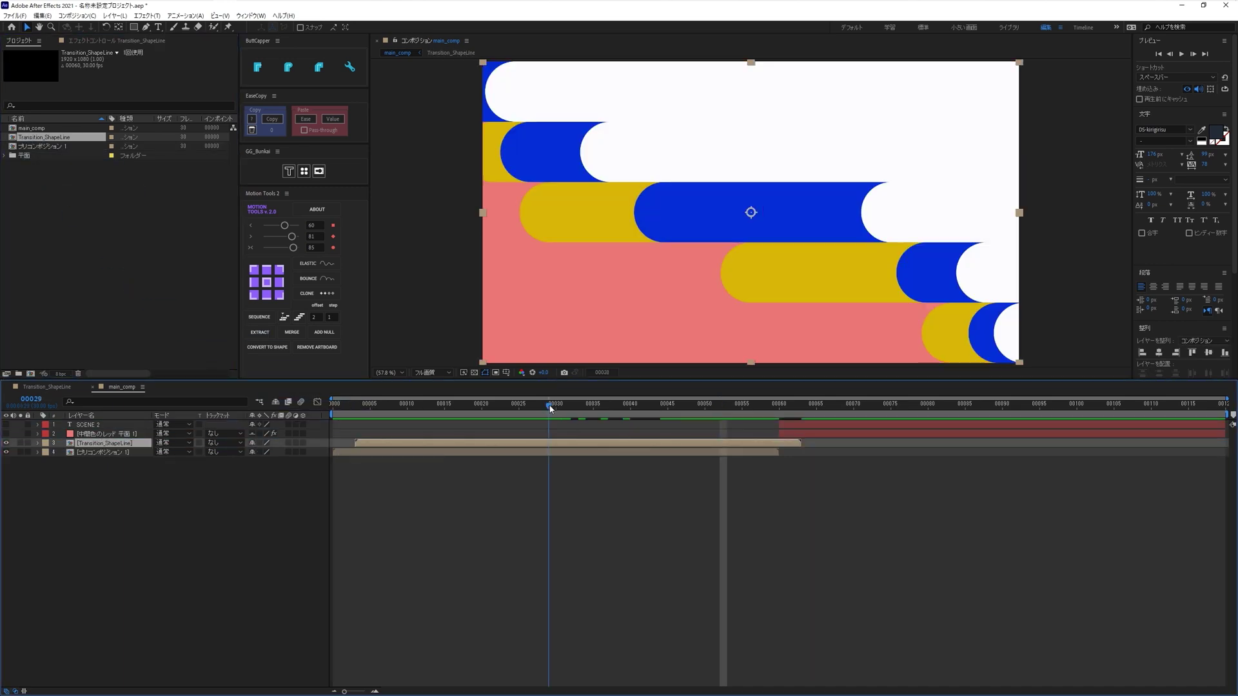
drag(373, 443, 611, 452)
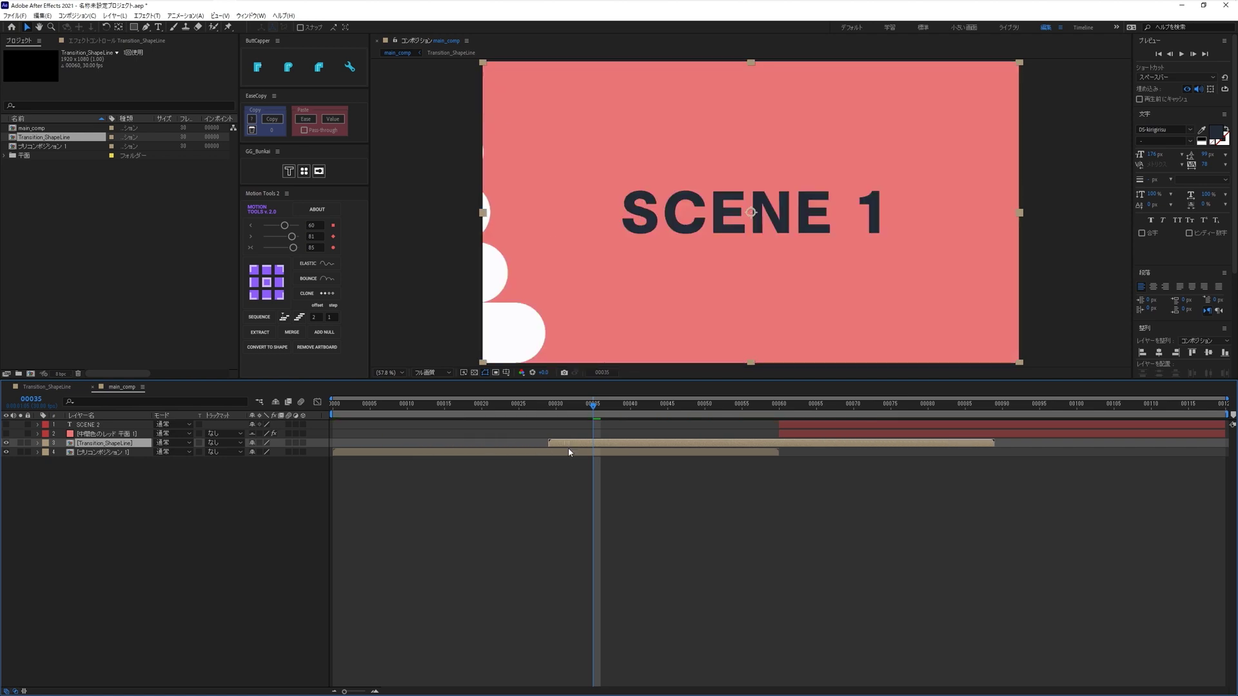
mouse_move(582, 410)
mouse_down()
mouse_move(819, 445)
mouse_move(650, 465)
mouse_move(784, 493)
mouse_move(709, 475)
mouse_move(771, 498)
mouse_up()
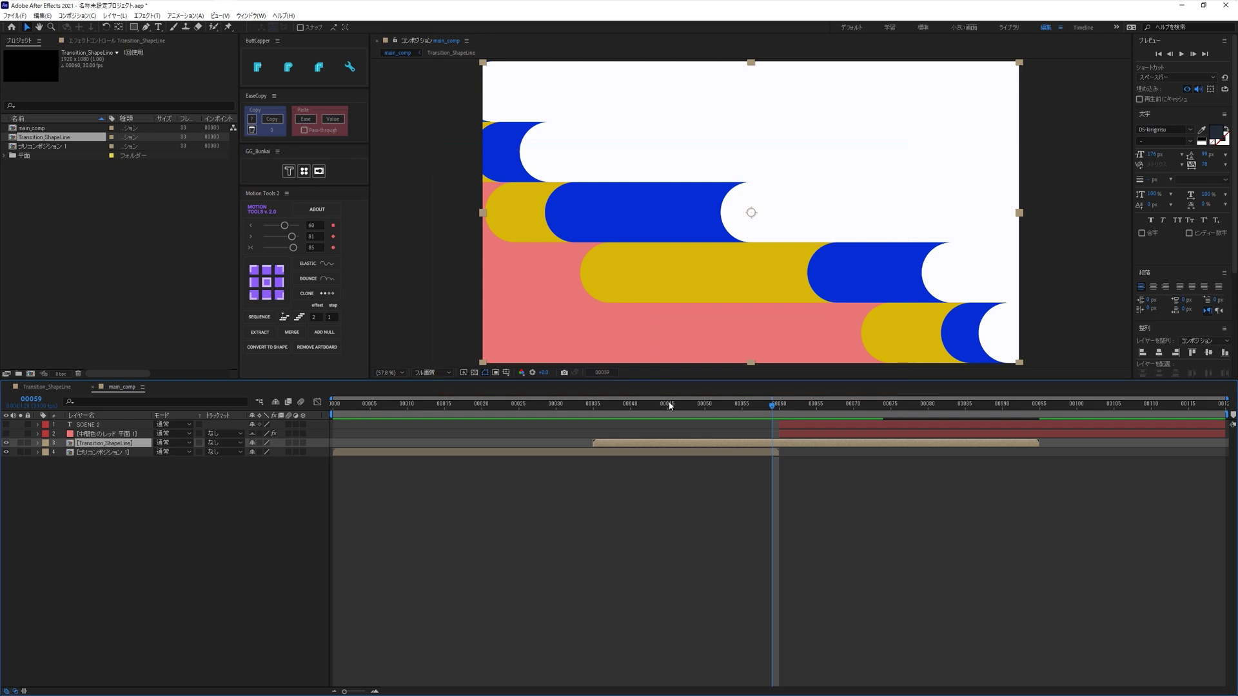
mouse_move(525, 404)
mouse_down()
mouse_move(720, 448)
mouse_move(601, 445)
mouse_up()
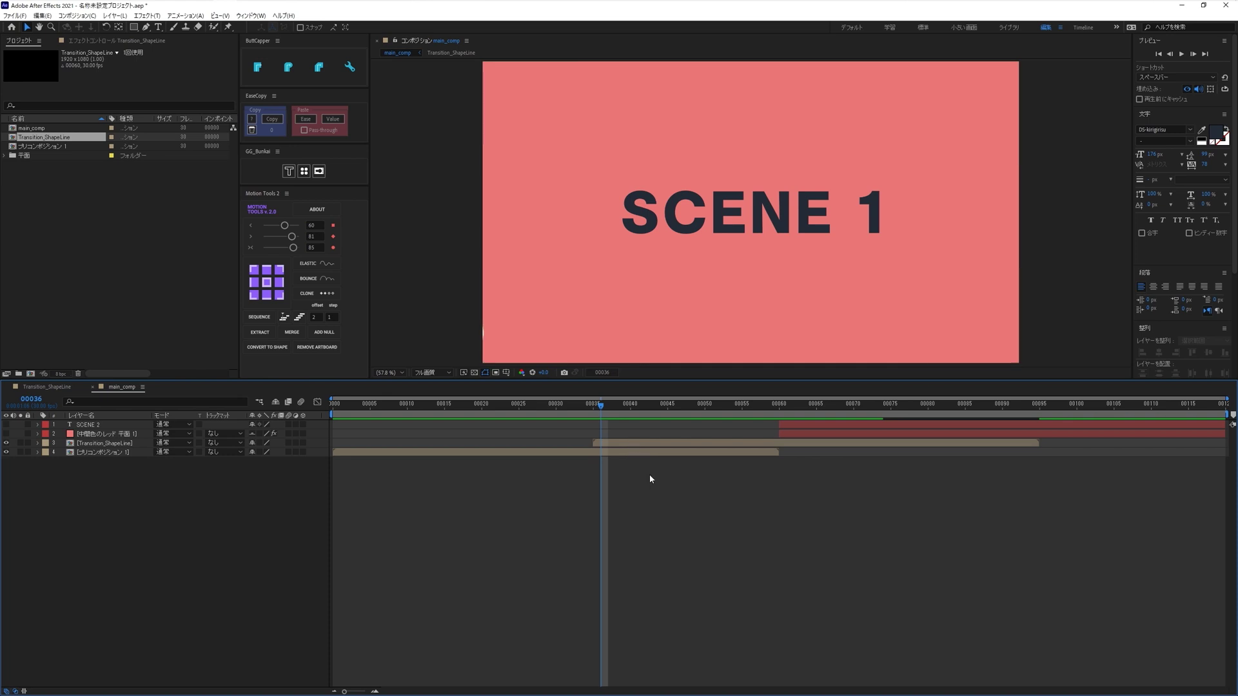
At frame 59, reveal the SCENE 1 pre-comp's Mask Path and start keyframing it
click(644, 452)
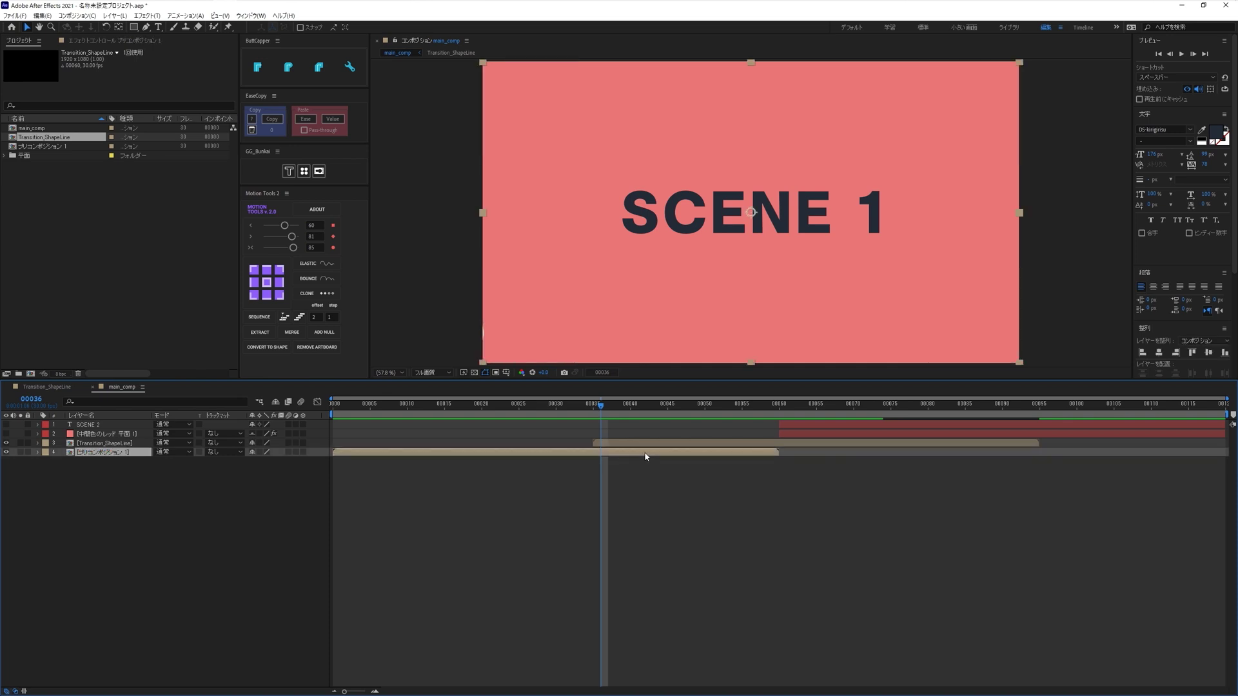
drag(644, 405, 769, 418)
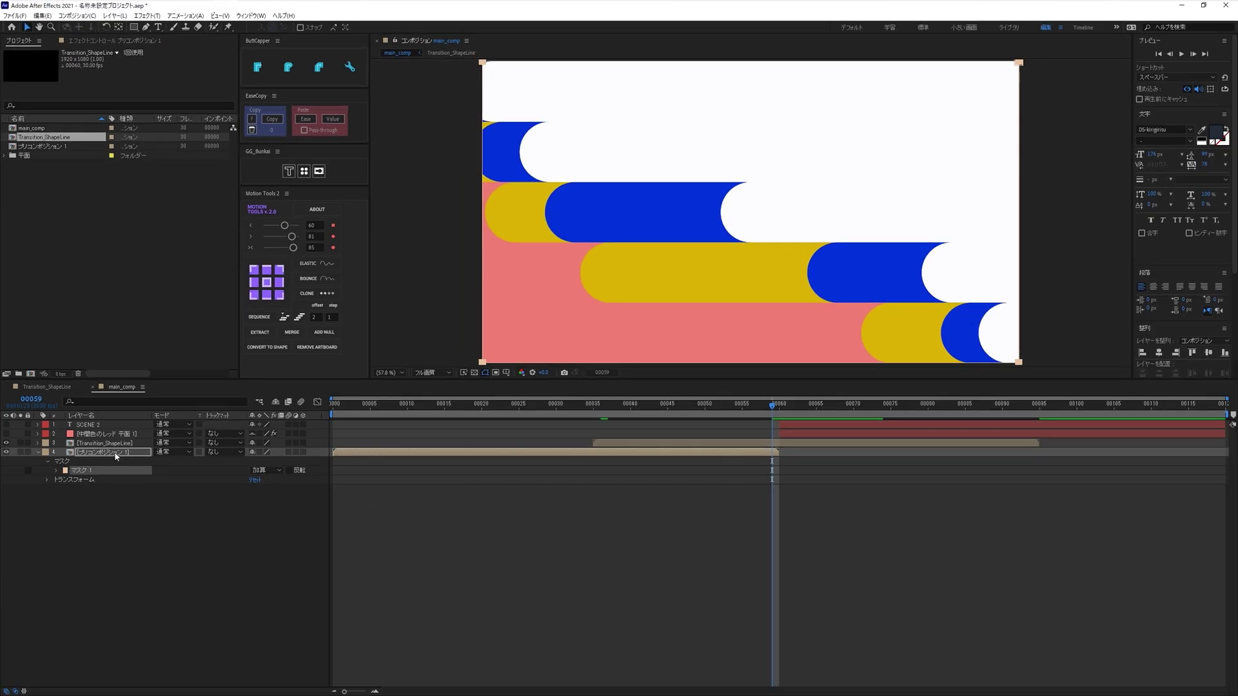
click(146, 453)
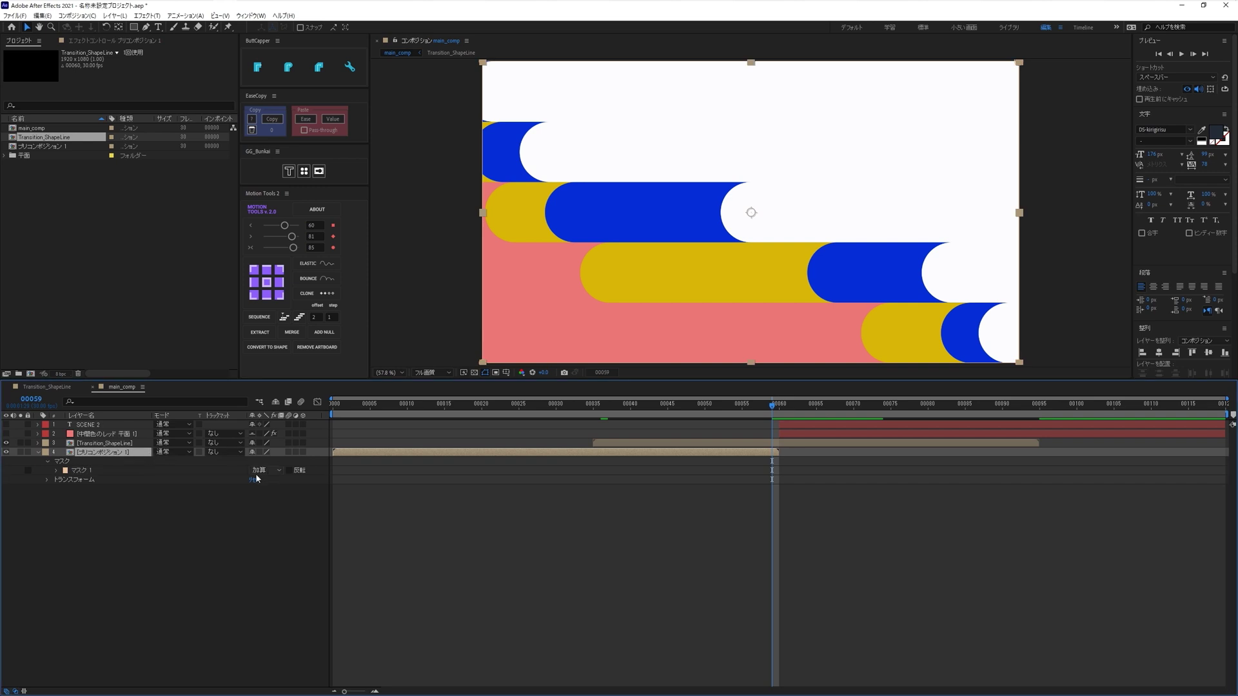
key(m)
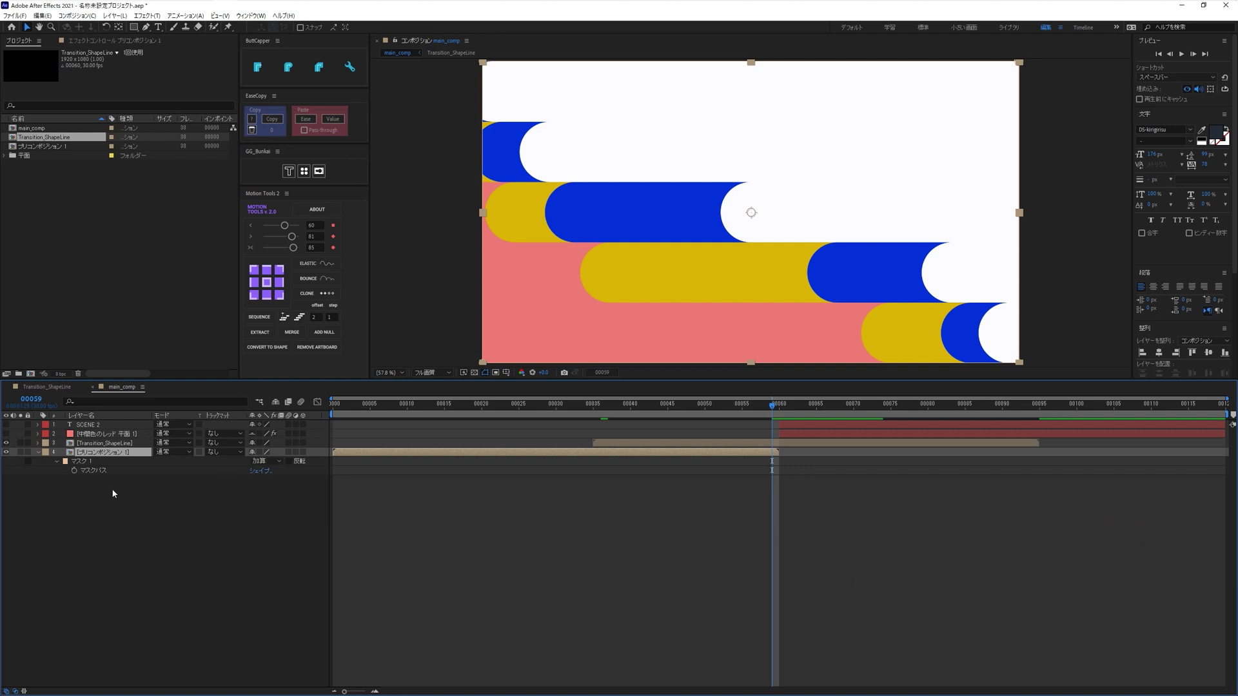
click(74, 470)
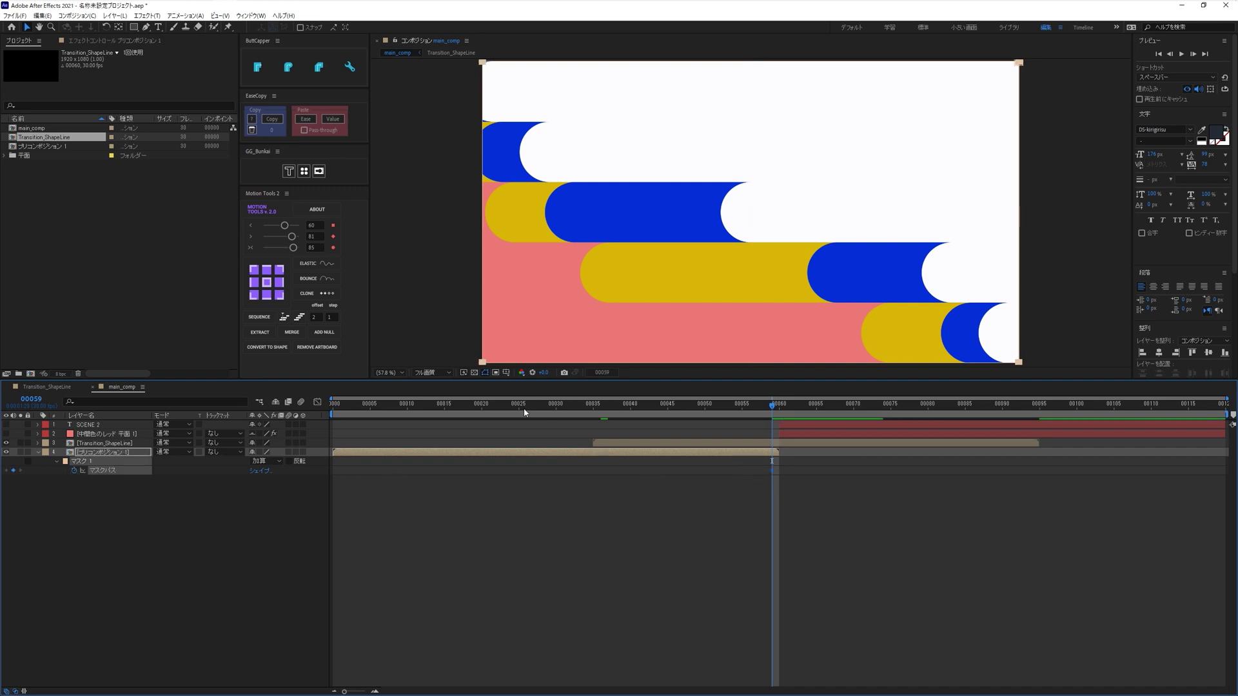
Keyframe the mask pulled to the right edge at frame 59 and covering the whole card at frame 53
click(482, 363)
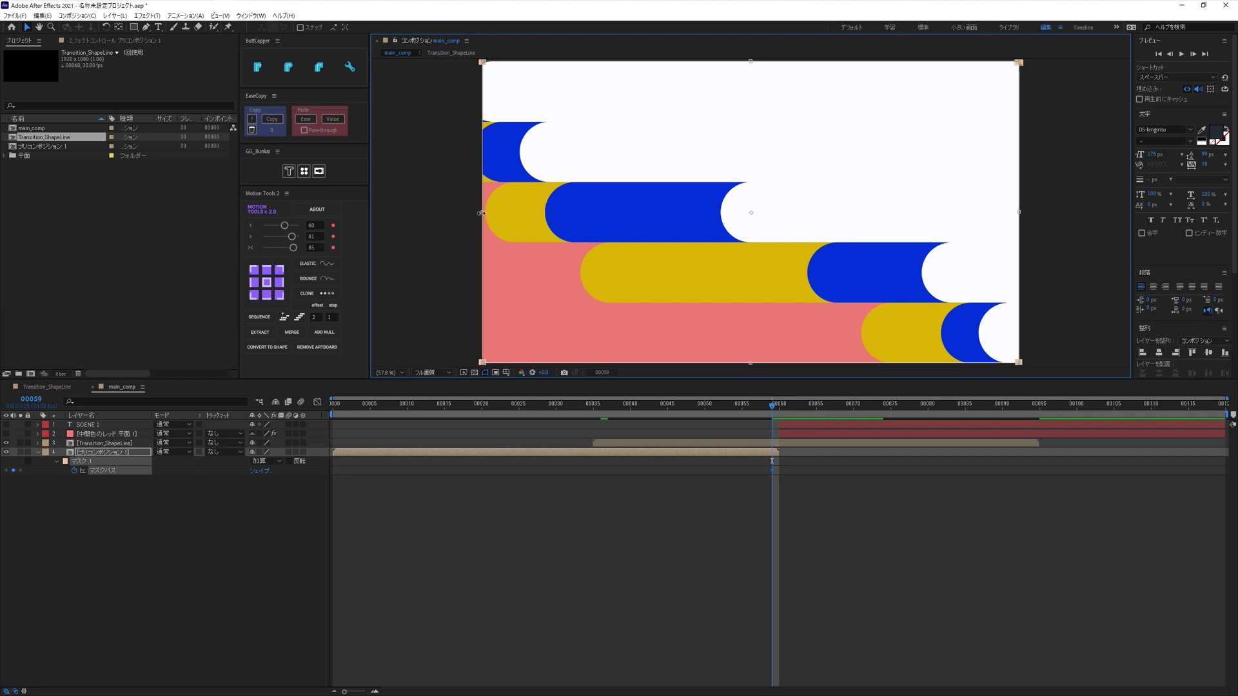
mouse_move(481, 213)
mouse_down()
mouse_move(897, 227)
mouse_move(900, 240)
mouse_up()
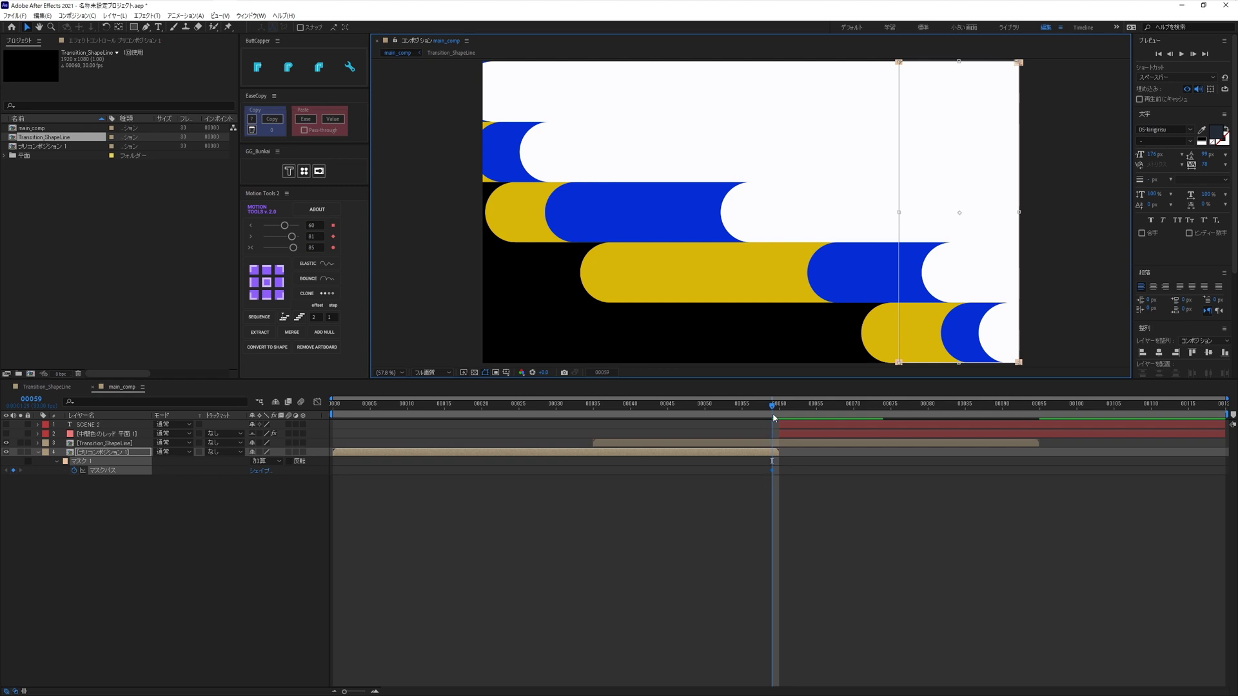
drag(774, 409, 729, 410)
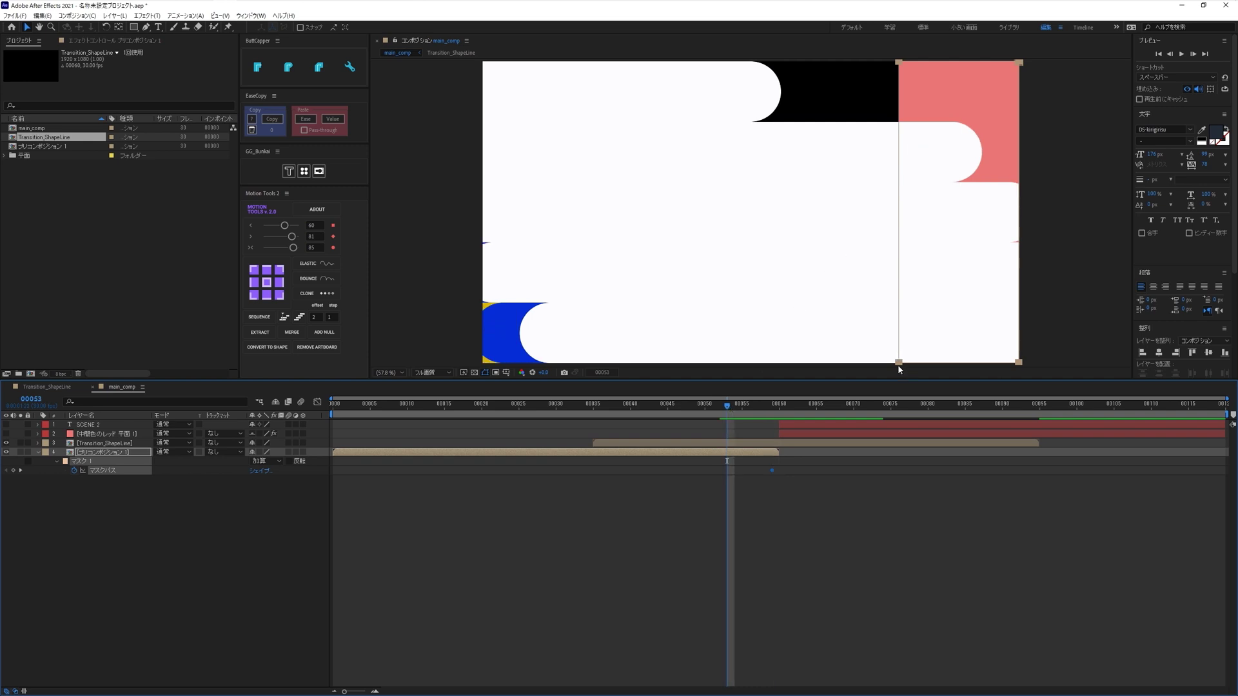
mouse_move(741, 421)
mouse_down()
mouse_move(648, 416)
mouse_move(723, 428)
mouse_up()
click(898, 363)
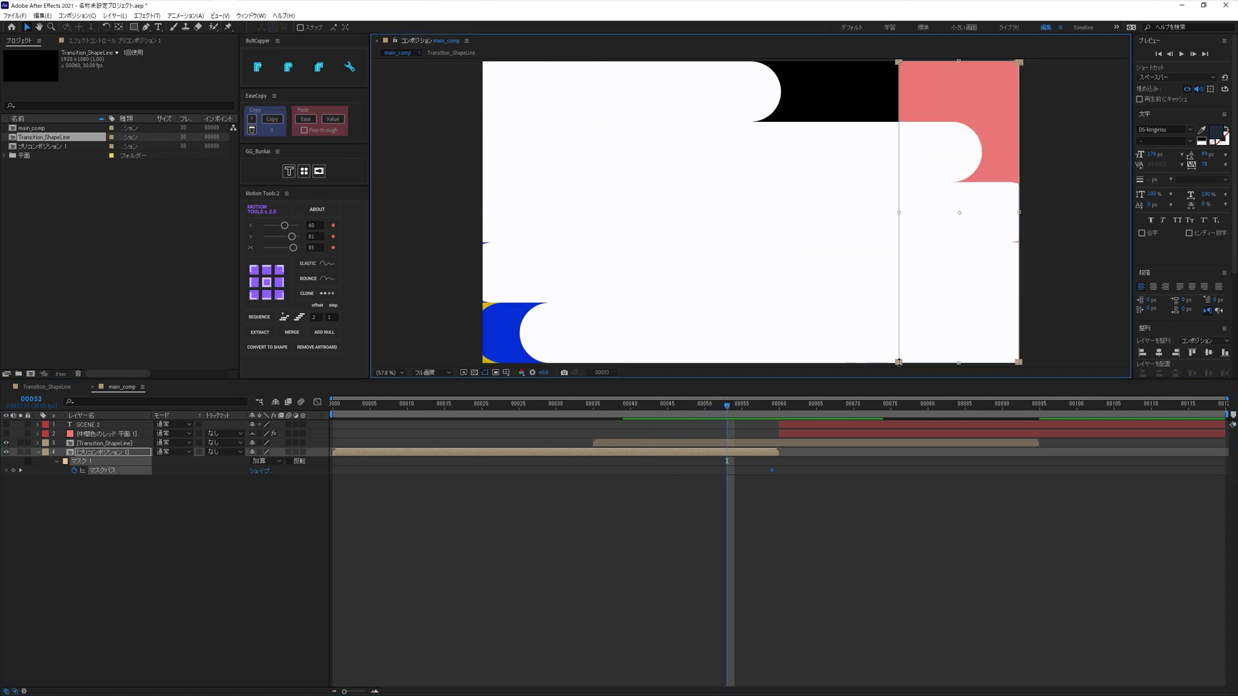
drag(898, 213, 481, 251)
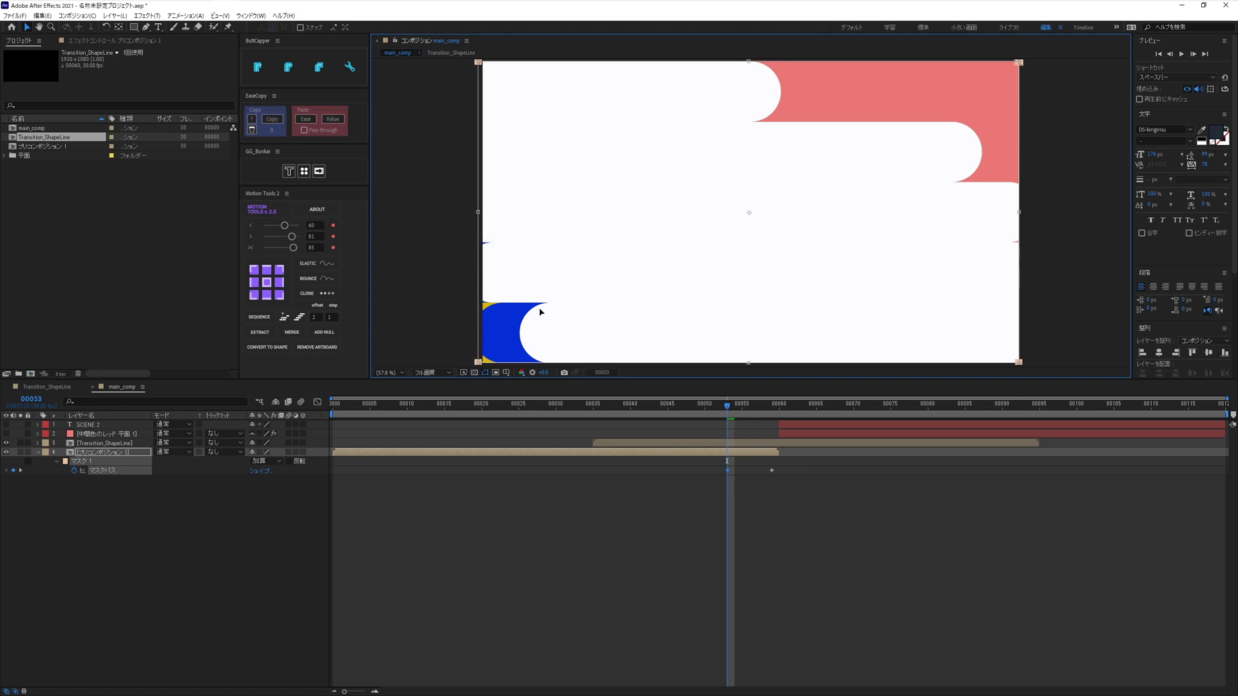
mouse_move(727, 408)
mouse_down()
mouse_move(773, 433)
mouse_move(778, 451)
mouse_move(682, 459)
mouse_up()
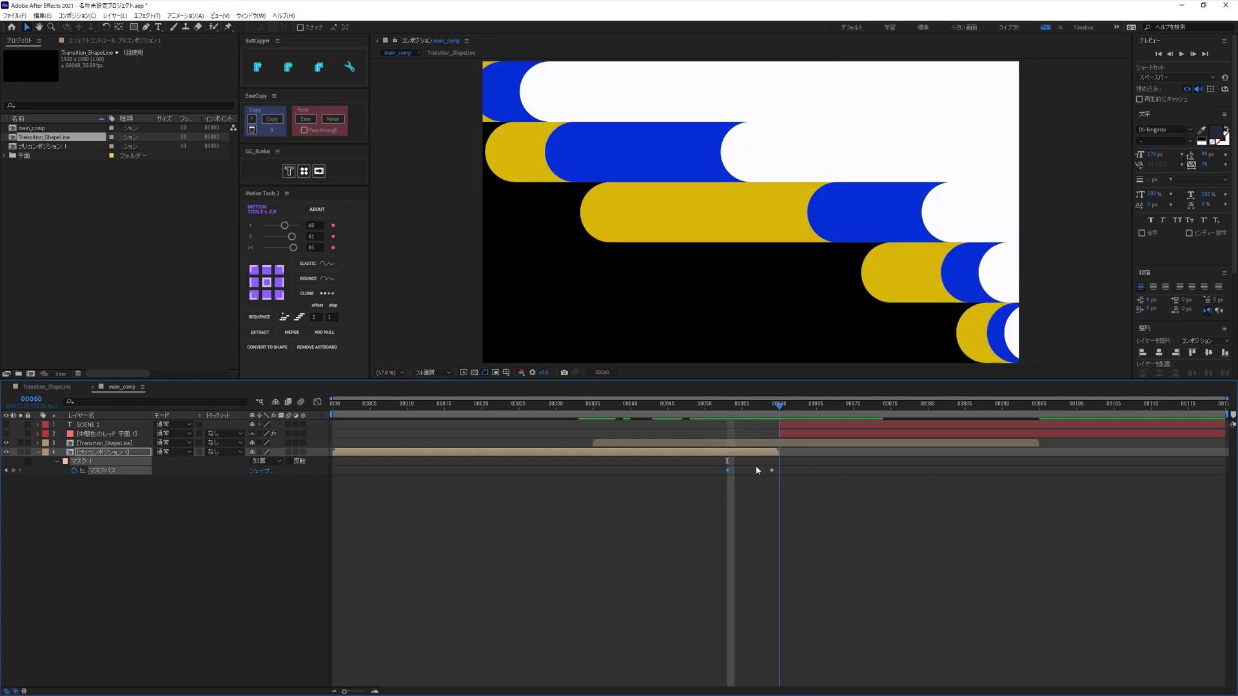
Move SCENE 2 and its red solid below the pre-comp starting at frame 53, then play the transition
click(87, 425)
shift+click(103, 434)
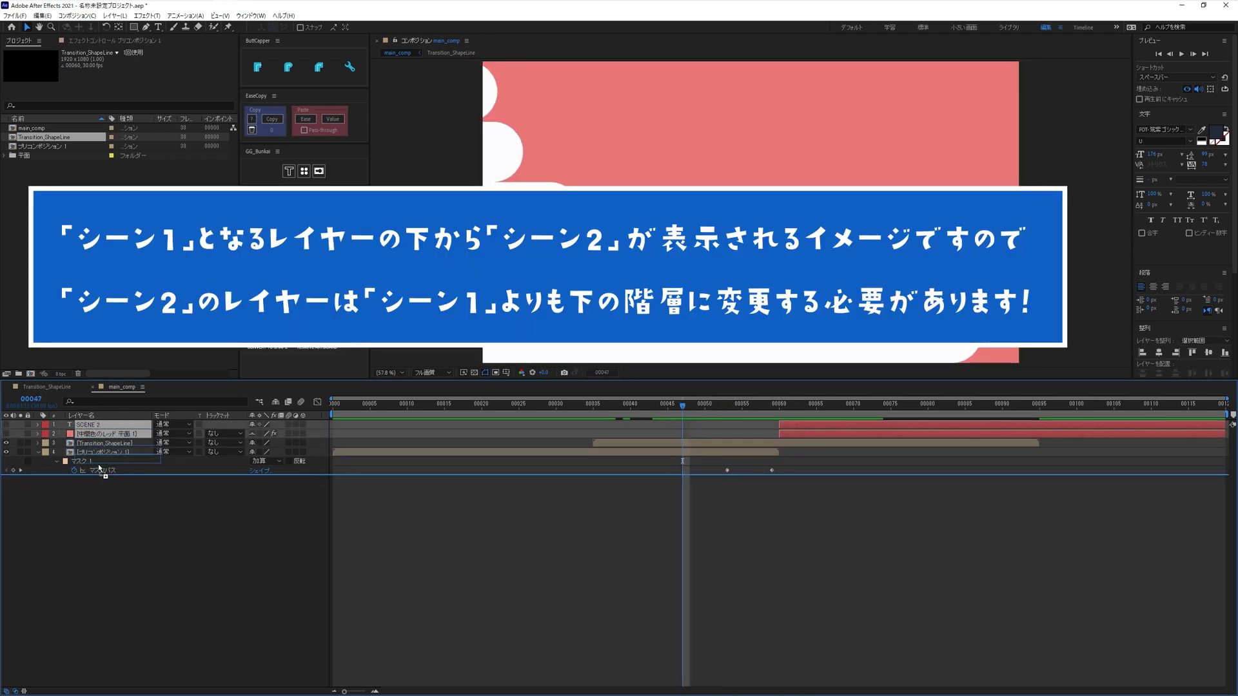
drag(97, 433, 88, 482)
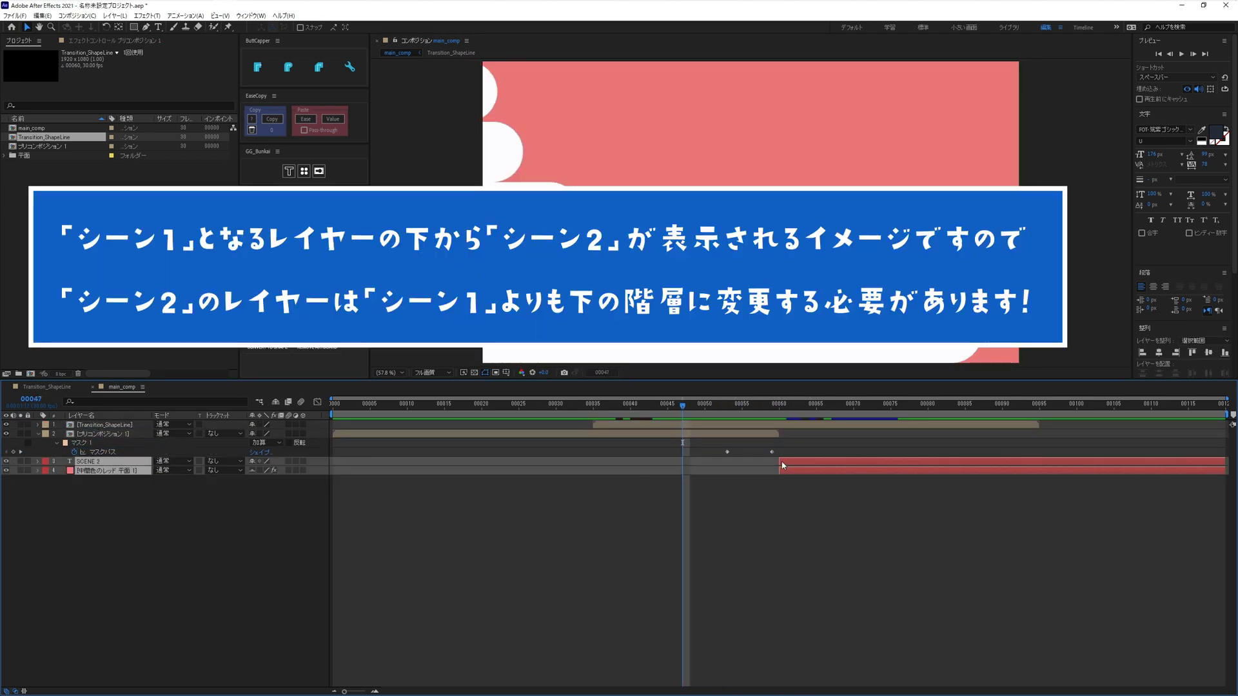
drag(791, 464, 740, 464)
key(End)
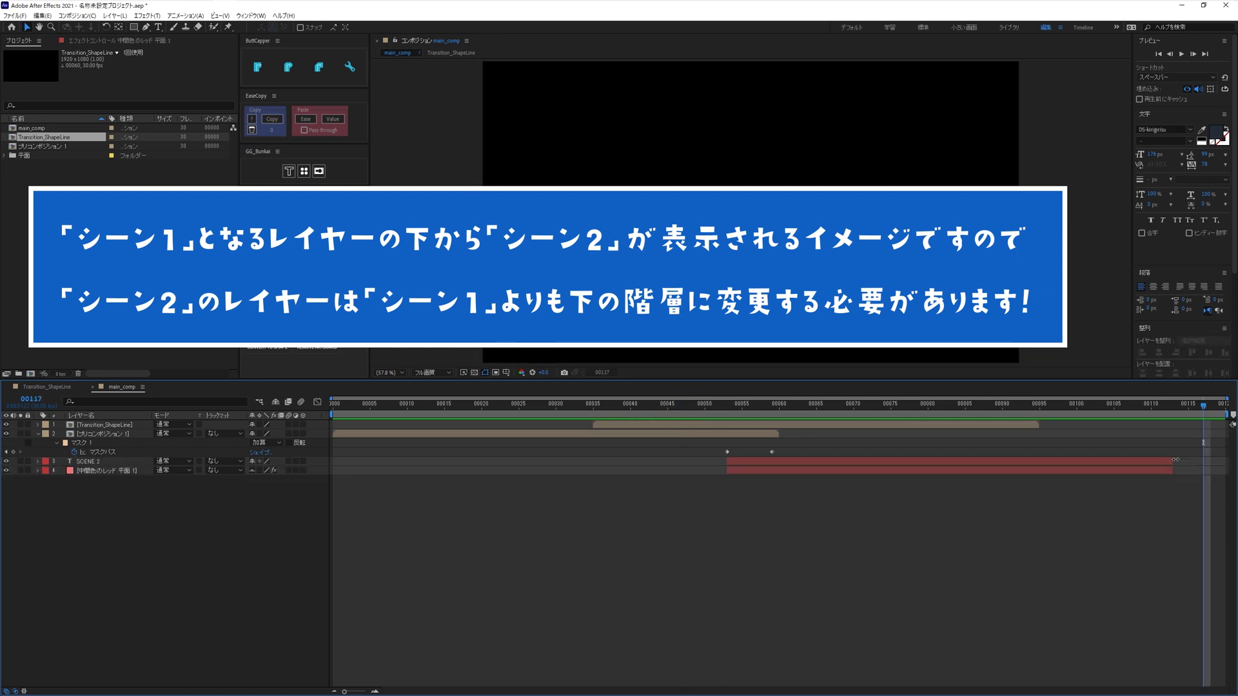
key(space)
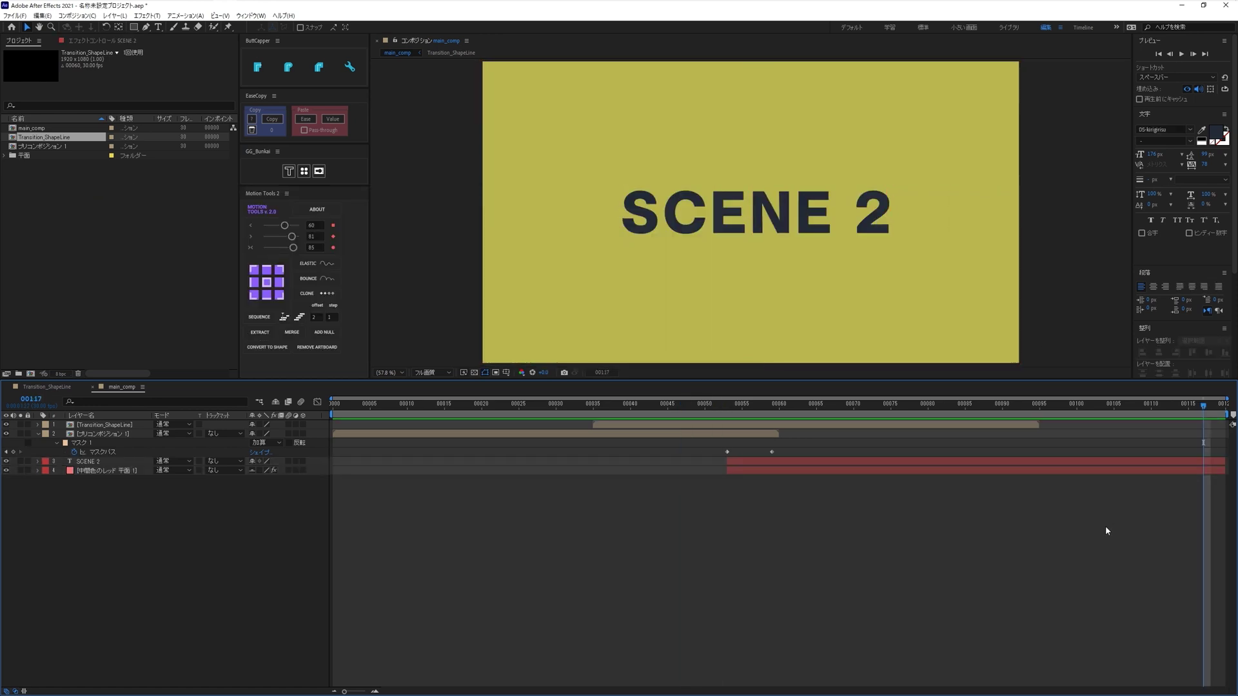